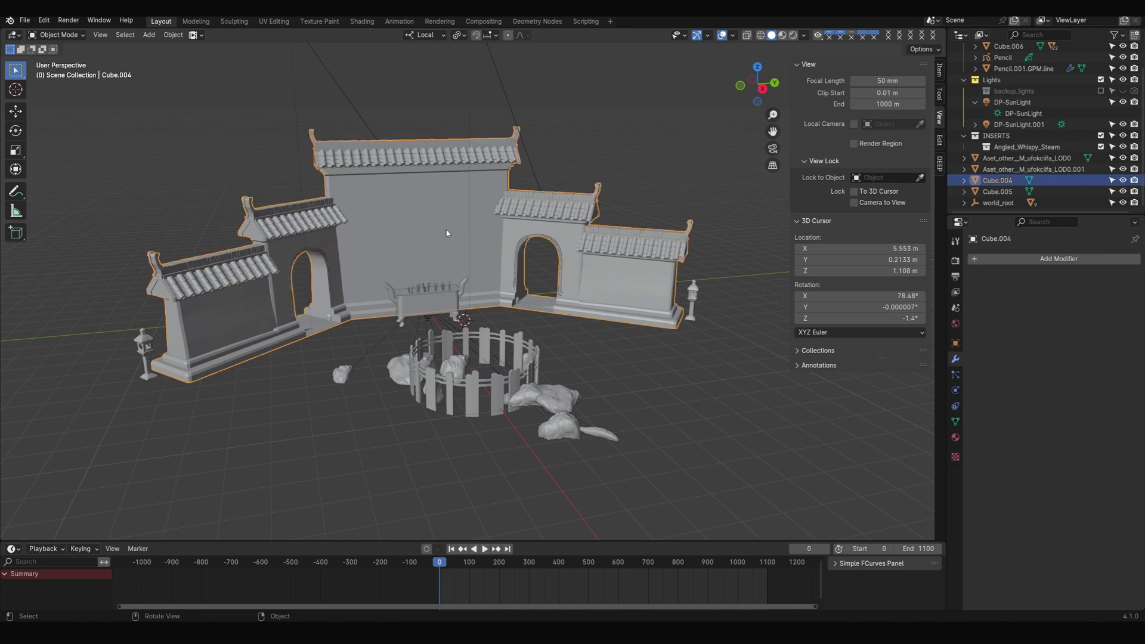
Examine the individual models in the courtyard scene: the gate wall, the wooden fence, the stone lanterns and the rocks
{"action": "left_click", "coordinate": [462, 312]}
{"action": "left_click", "coordinate": [505, 340]}
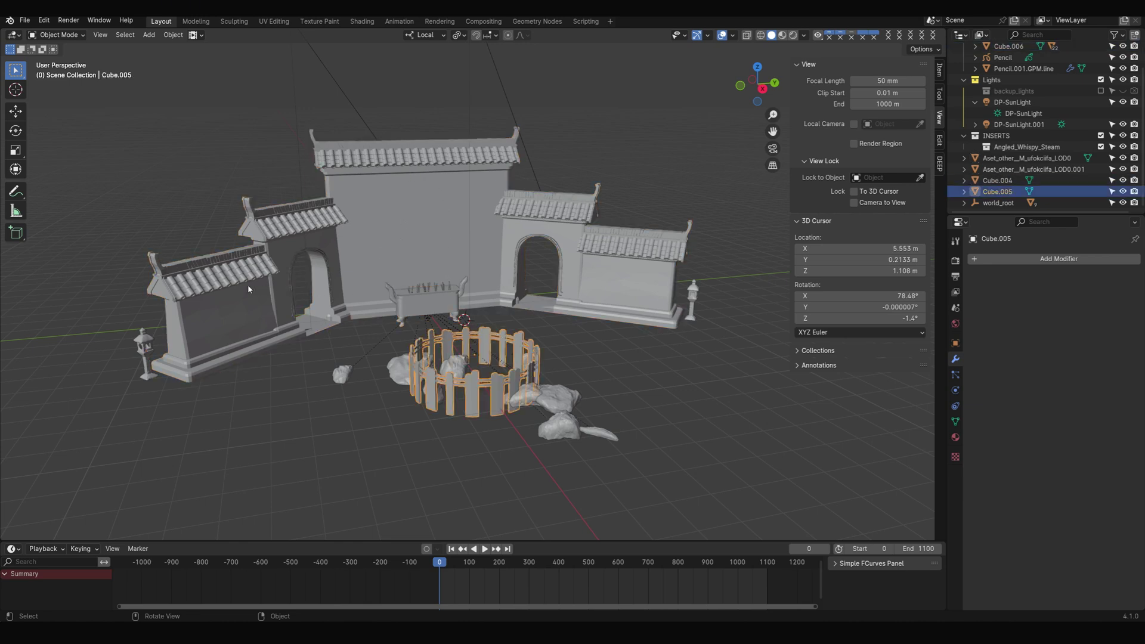
{"action": "left_click", "coordinate": [318, 263]}
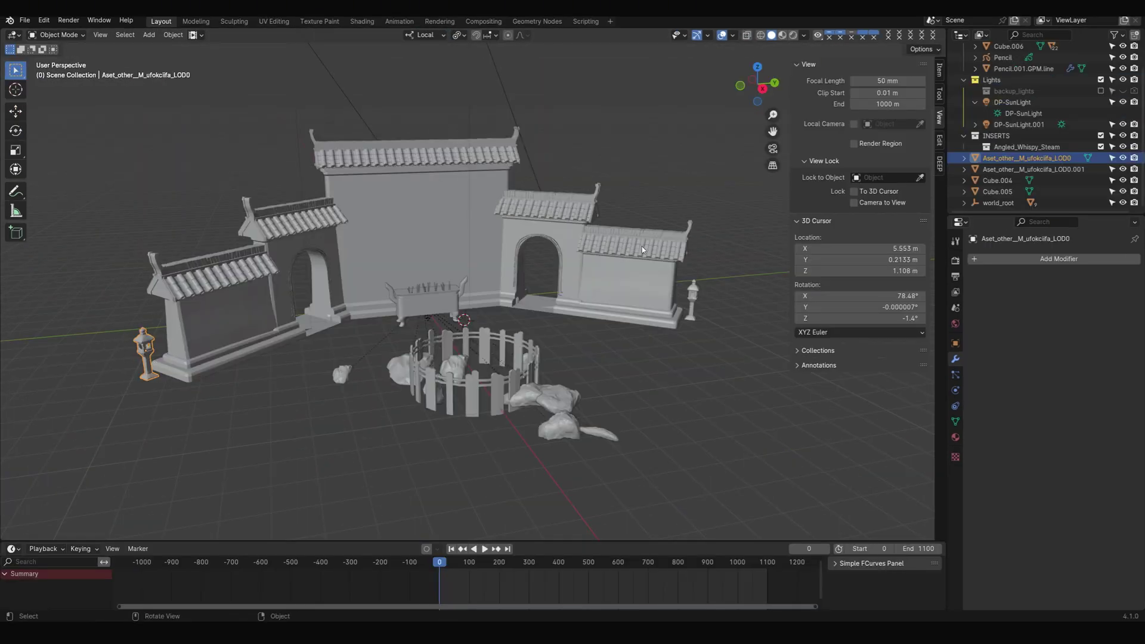
{"action": "left_click", "coordinate": [693, 293]}
{"action": "left_click", "coordinate": [455, 366]}
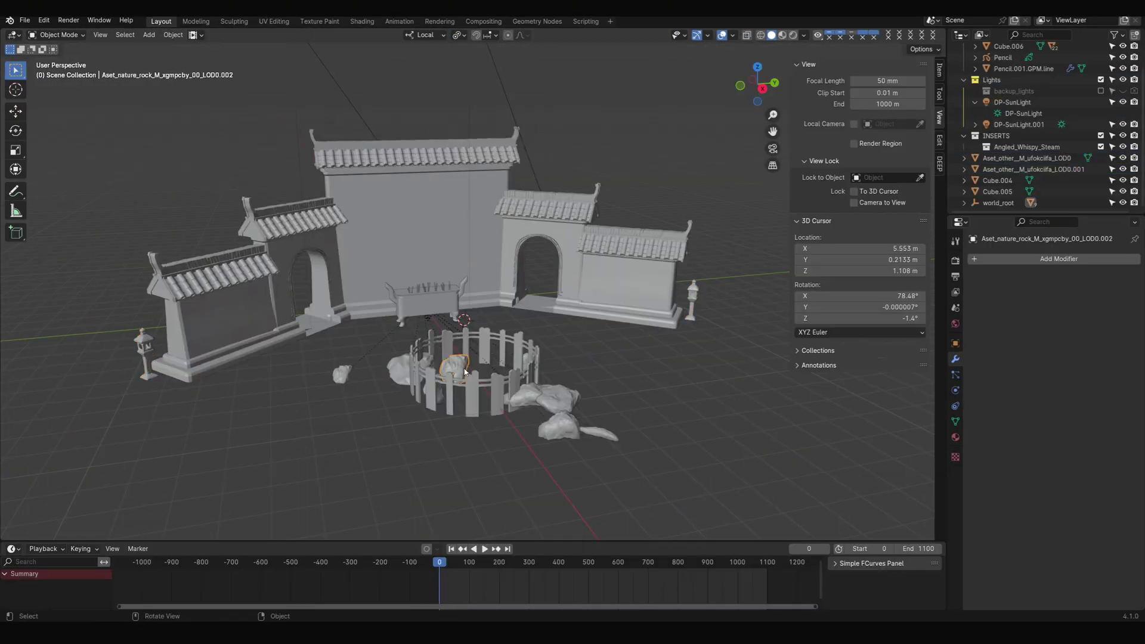
{"action": "left_click", "coordinate": [561, 405]}
{"action": "left_click", "coordinate": [571, 433]}
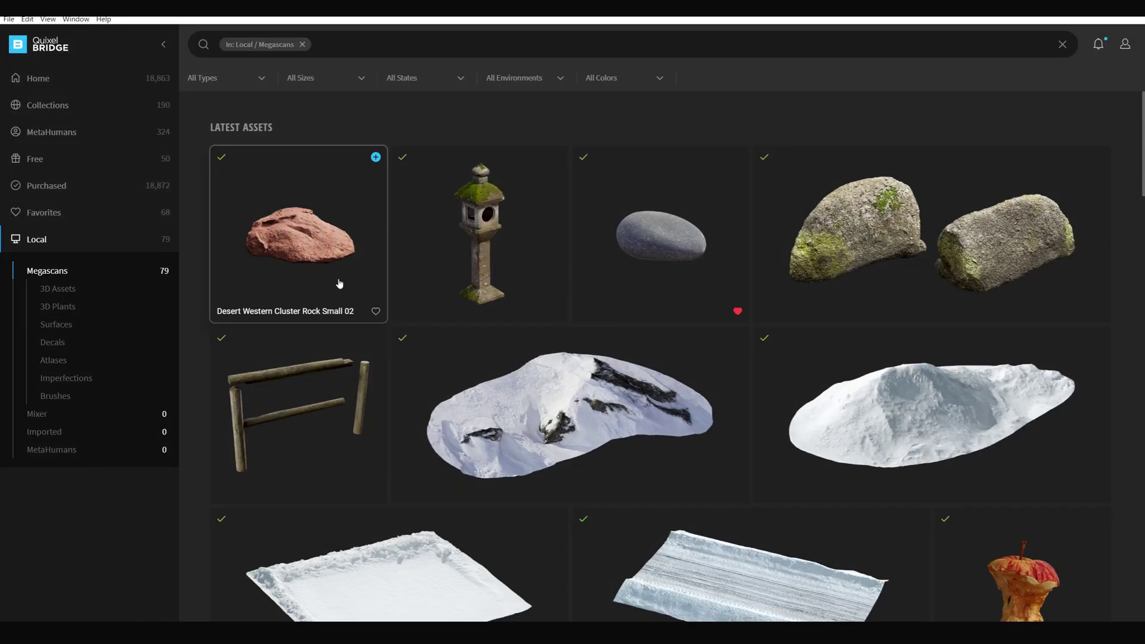
View the Japanese Stone Lantern and the Desert Western Cluster Rock Small 02 in Quixel Bridge, and return to Blender
{"action": "left_click", "coordinate": [428, 258]}
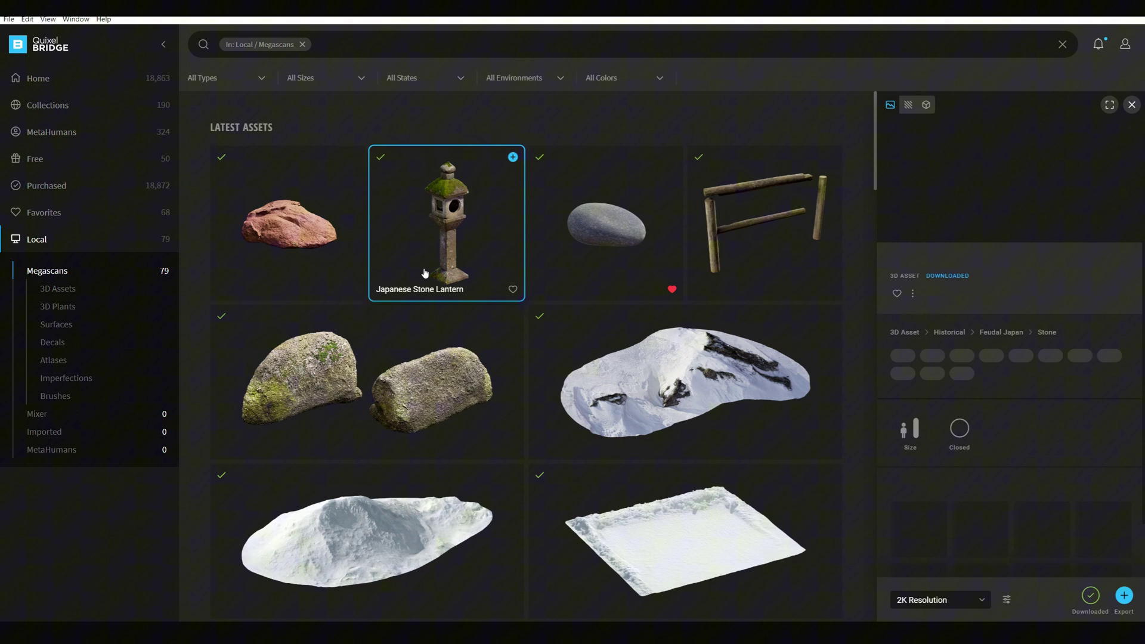
{"action": "left_click", "coordinate": [326, 273]}
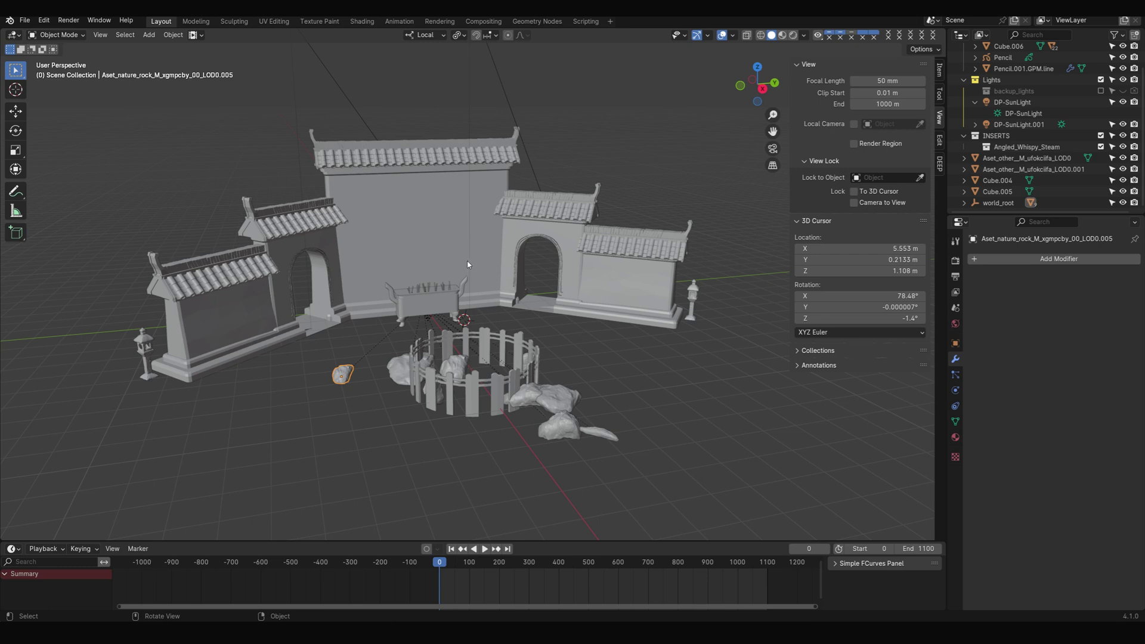
{"action": "left_click", "coordinate": [440, 247]}
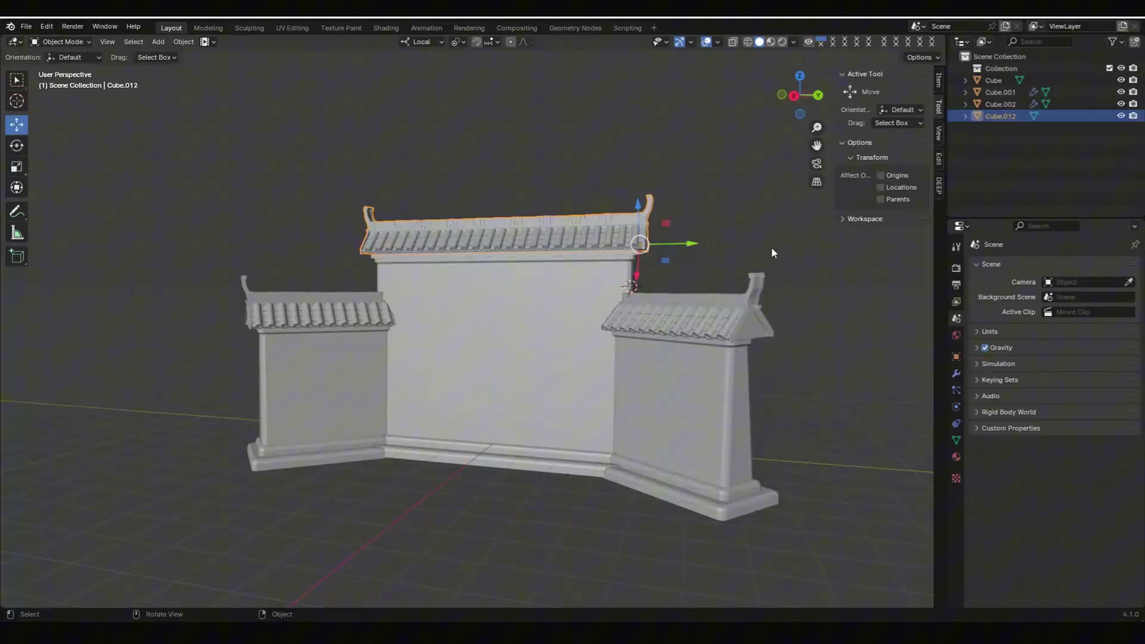
Add a world to the wall scene from the Deep Paint Pro Global Settings
{"action": "left_click", "coordinate": [939, 186]}
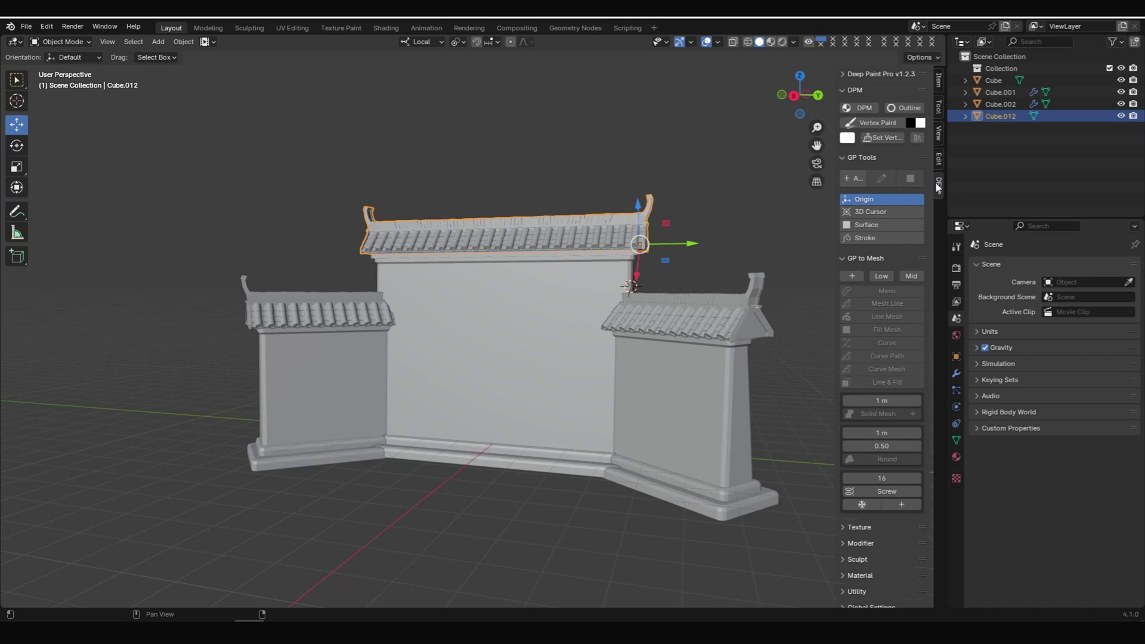
{"action": "left_click", "coordinate": [842, 89]}
{"action": "left_click", "coordinate": [842, 105]}
{"action": "left_click", "coordinate": [842, 121]}
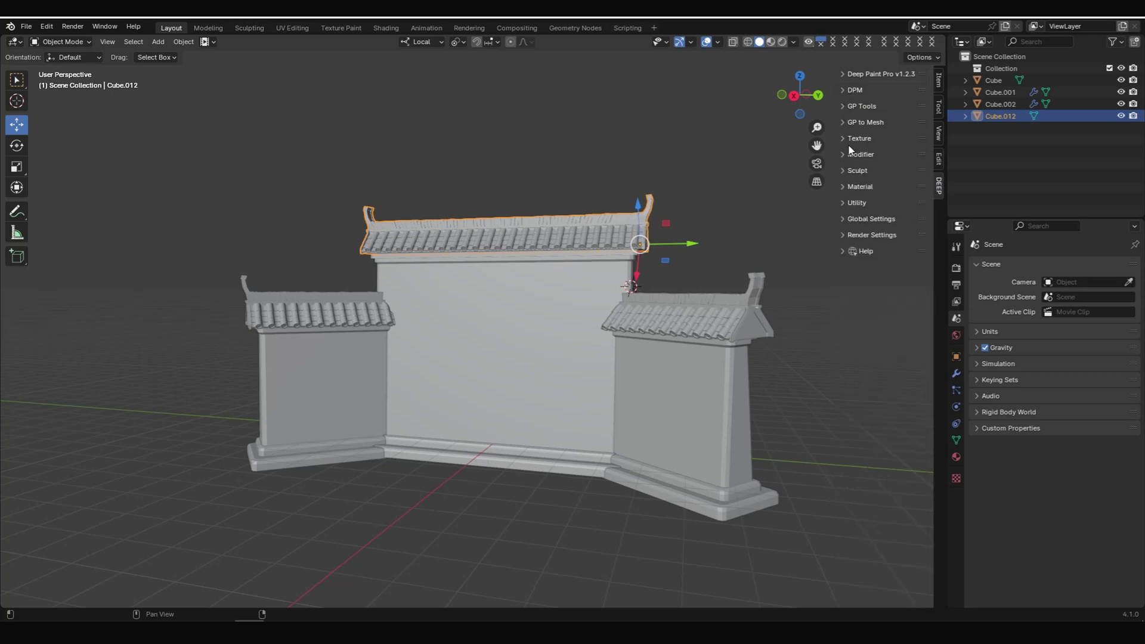
{"action": "left_click", "coordinate": [844, 218]}
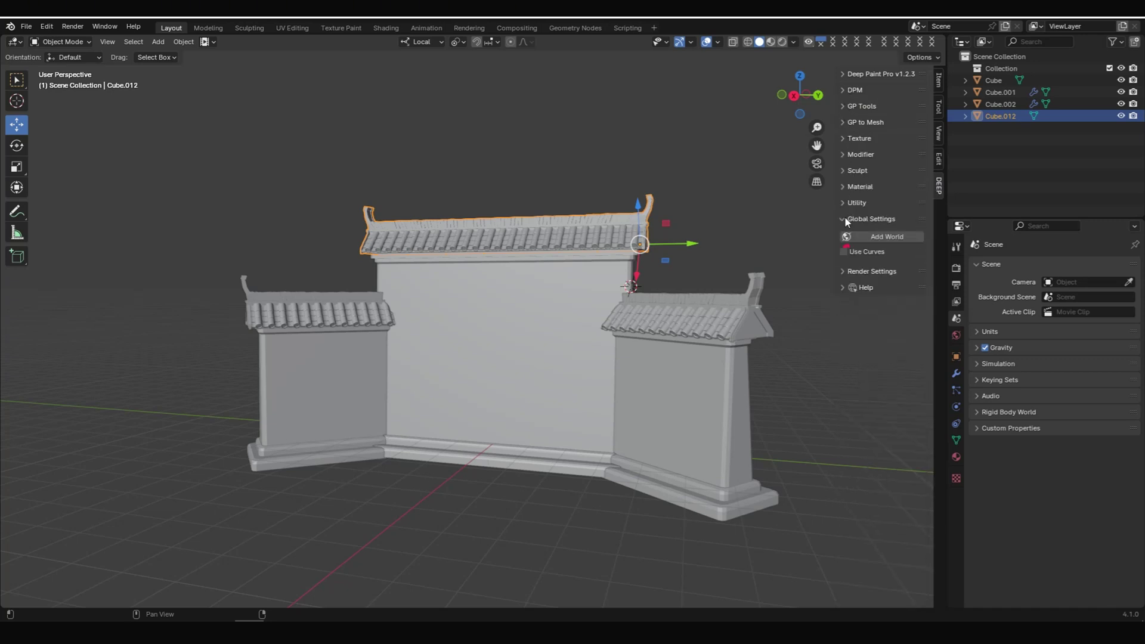
{"action": "left_click", "coordinate": [873, 237]}
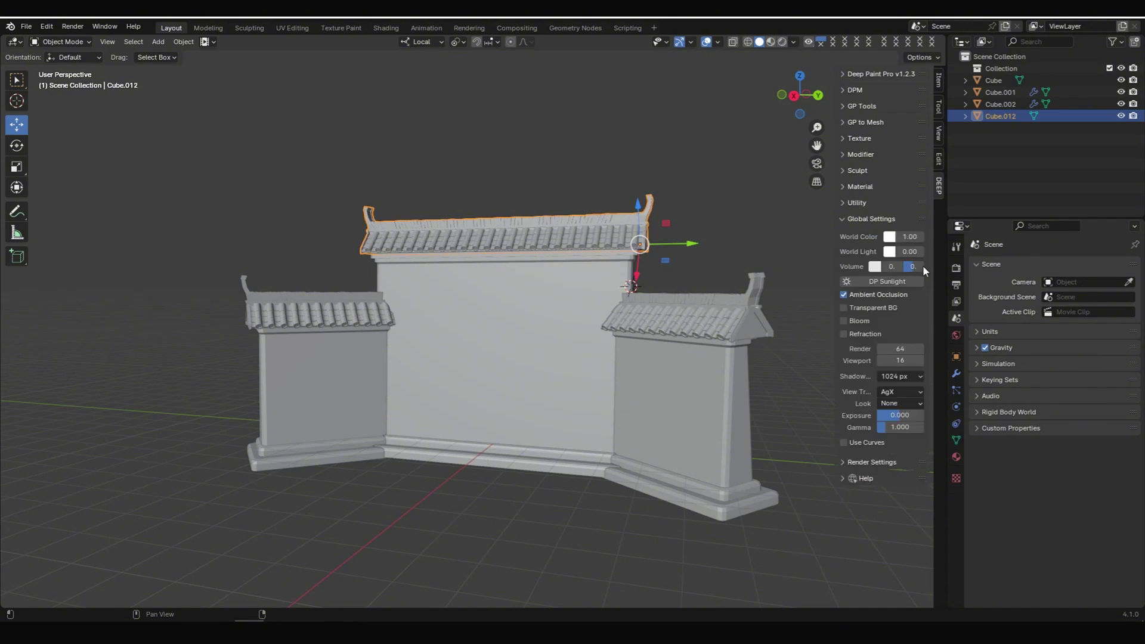
Add a DP Sunlight, switch the viewport to rendered shading and show the render properties
{"action": "left_click", "coordinate": [875, 281]}
{"action": "left_click", "coordinate": [782, 41]}
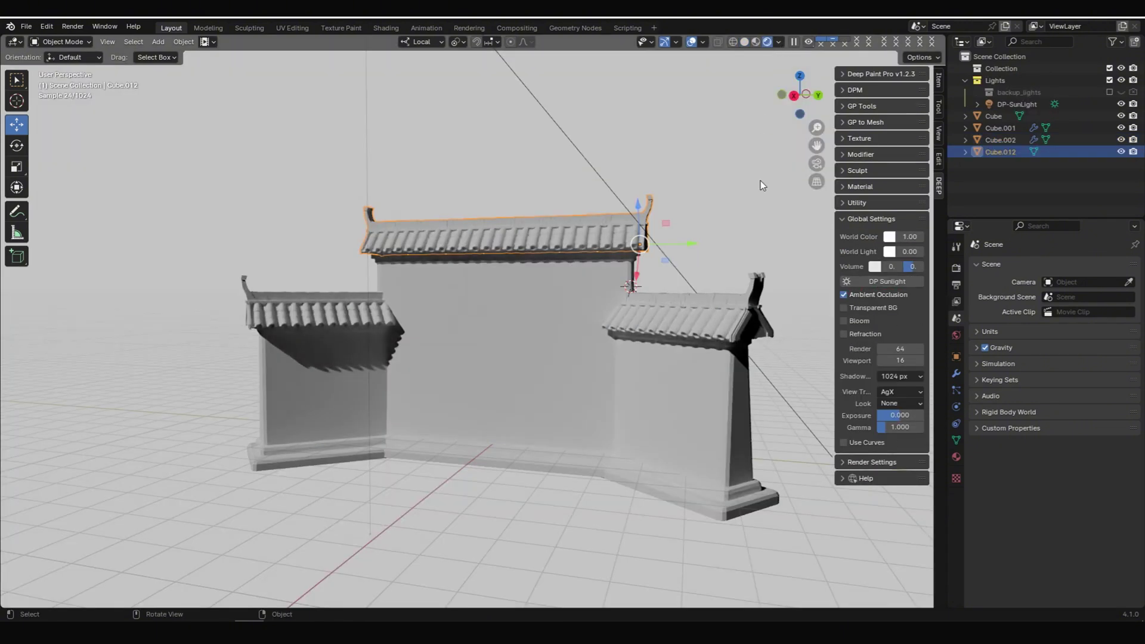
{"action": "left_click", "coordinate": [956, 267]}
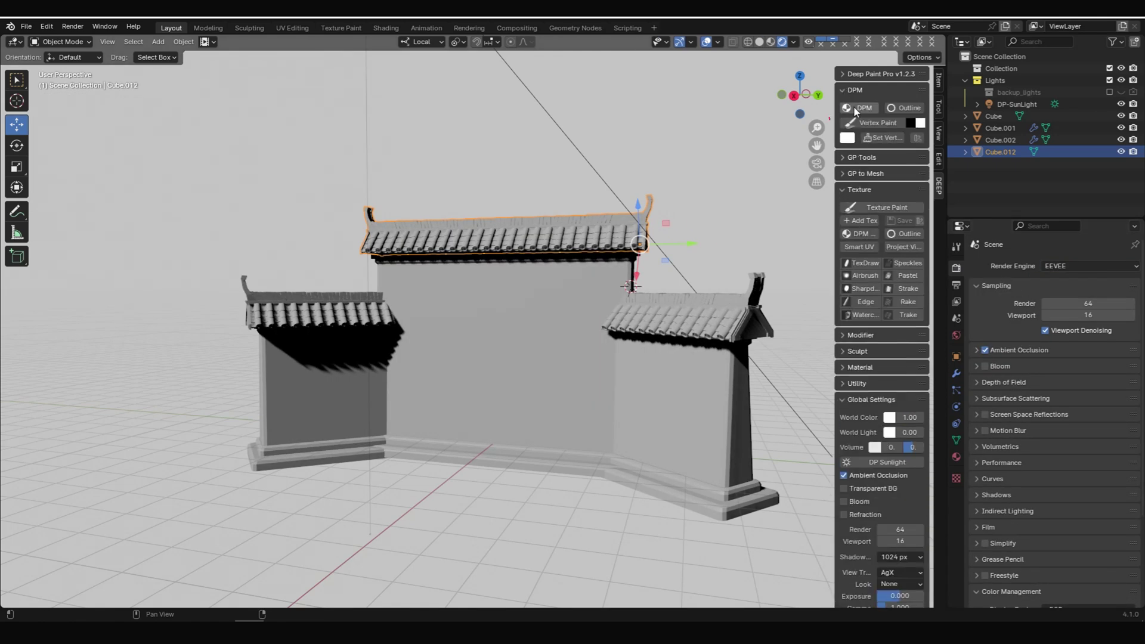
Apply the DPM material to the top roof, the side roofs and the side walls
{"action": "left_click", "coordinate": [856, 108]}
{"action": "left_click", "coordinate": [709, 313]}
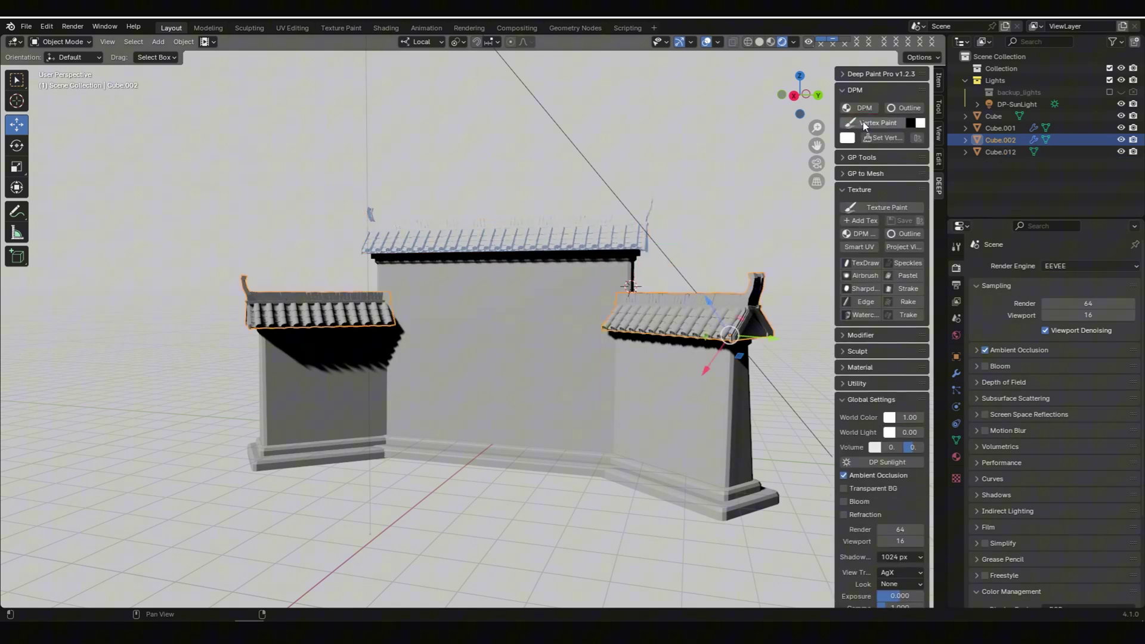
{"action": "left_click", "coordinate": [864, 122]}
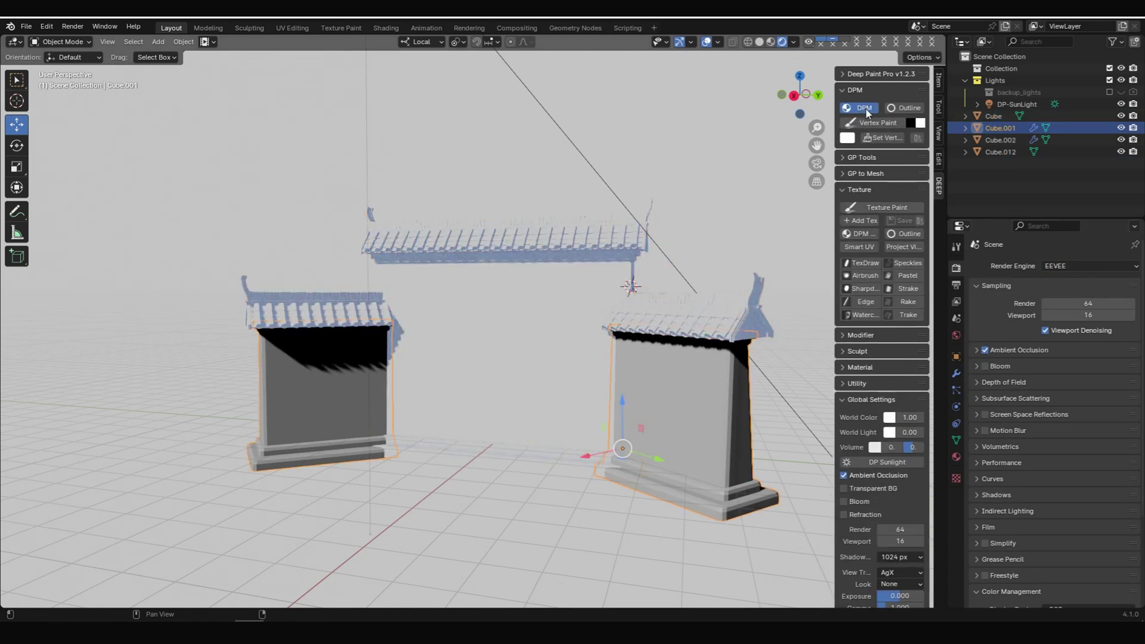
Fill the top roof and the side roofs with a dark grey vertex color with a value of 0.3
{"action": "left_click", "coordinate": [576, 245]}
{"action": "left_click", "coordinate": [847, 137]}
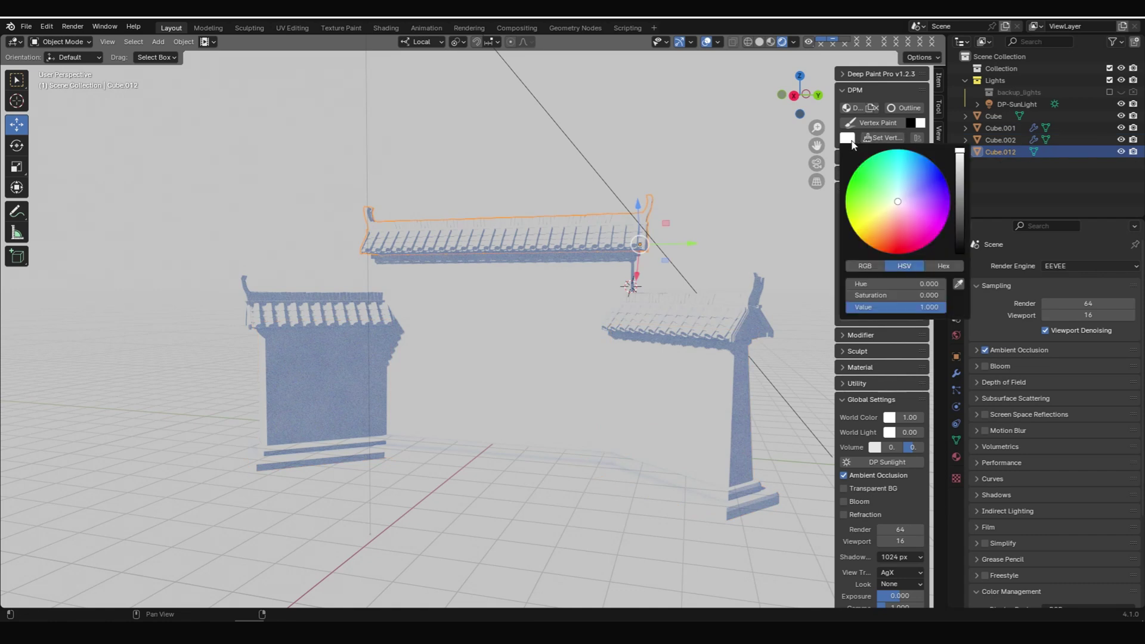
{"action": "left_click_drag", "start_coordinate": [960, 221], "coordinate": [958, 228]}
{"action": "left_click", "coordinate": [890, 305]}
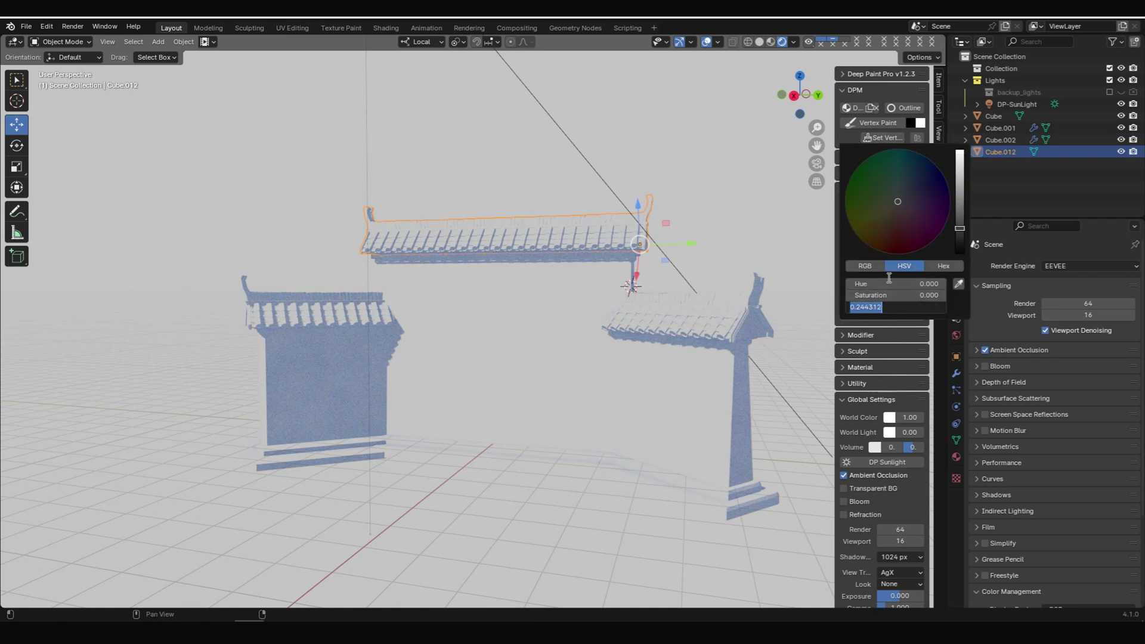
{"action": "type", "text": "0.3"}
{"action": "key", "text": "Return"}
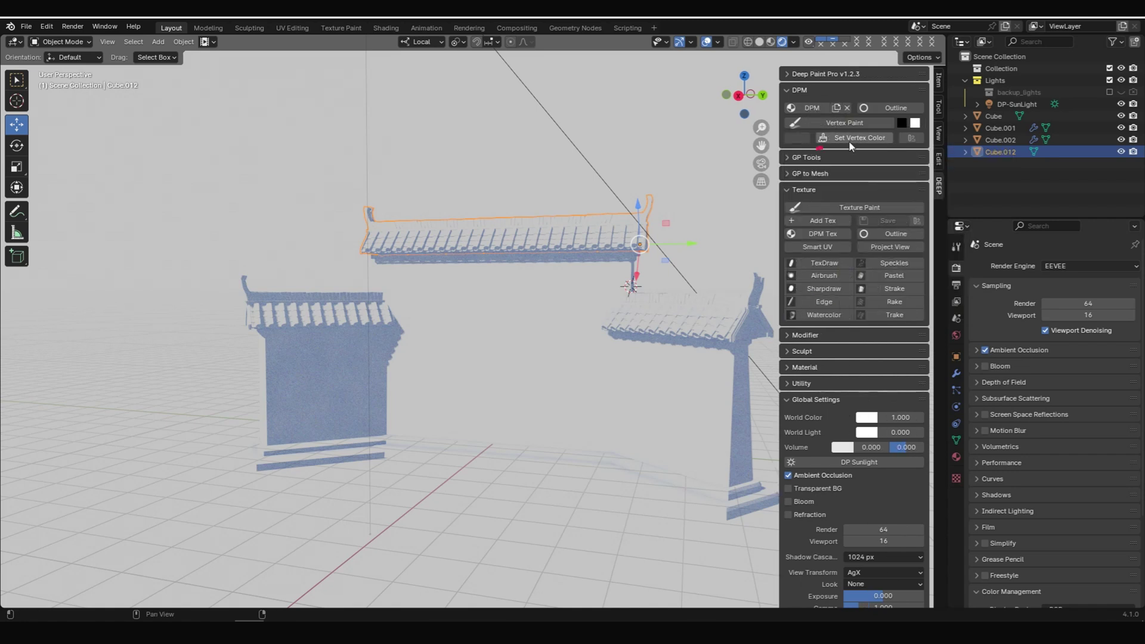
{"action": "left_click", "coordinate": [858, 139]}
{"action": "left_click", "coordinate": [688, 325]}
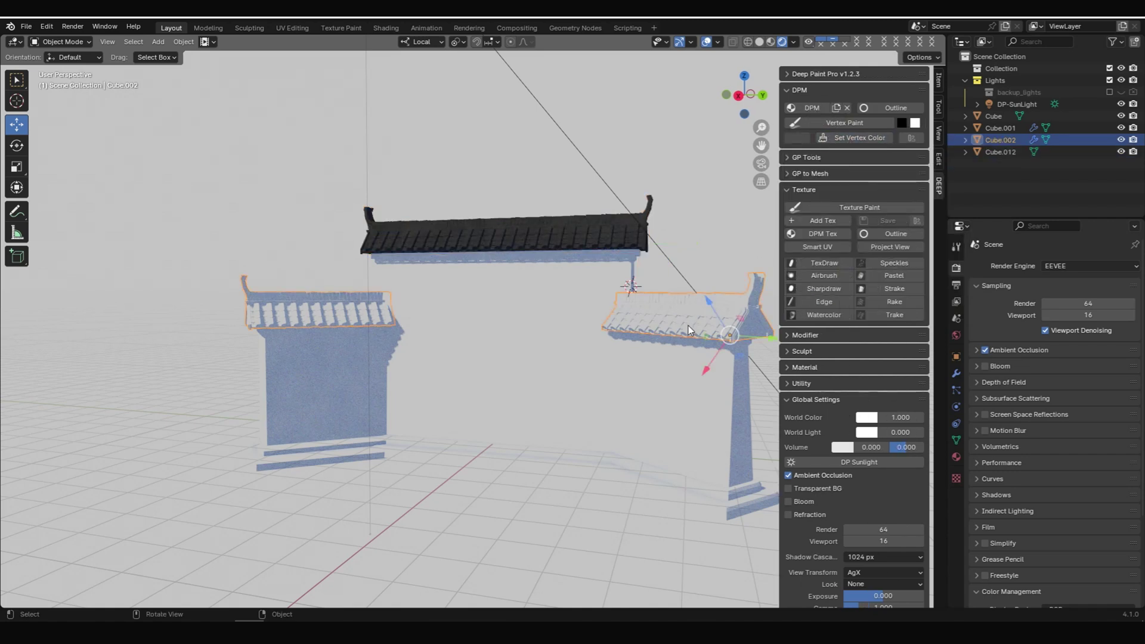
{"action": "left_click", "coordinate": [853, 140]}
Fill the central wall and the side walls with a red-brown vertex color of hue 0.055, saturation 0.7 and value 0.5
{"action": "left_click", "coordinate": [602, 316]}
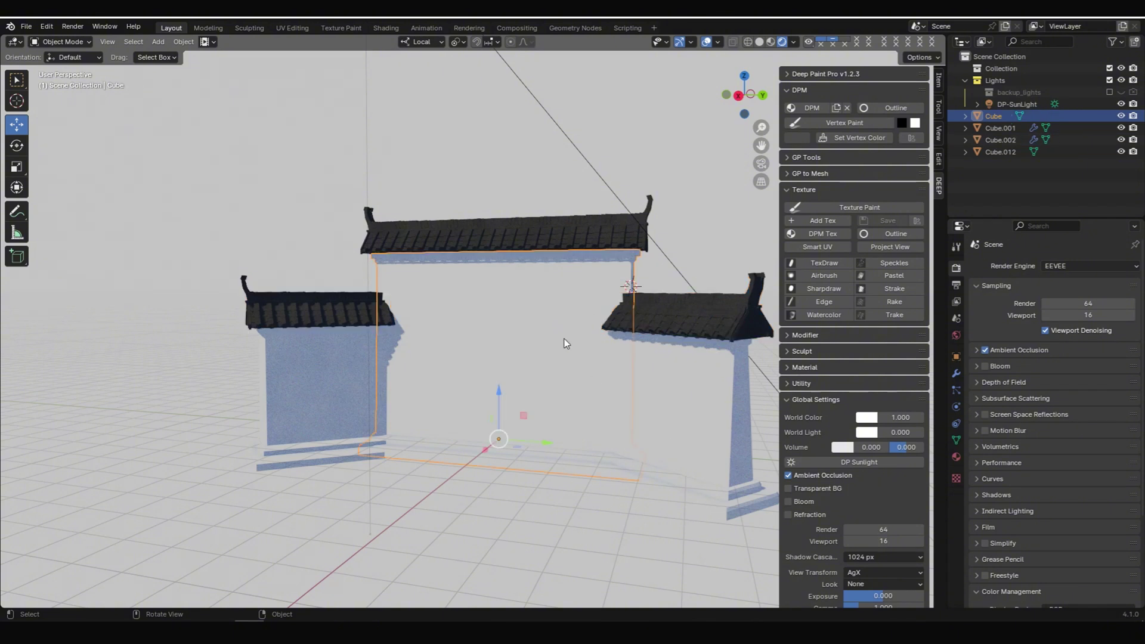
{"action": "left_click", "coordinate": [796, 137]}
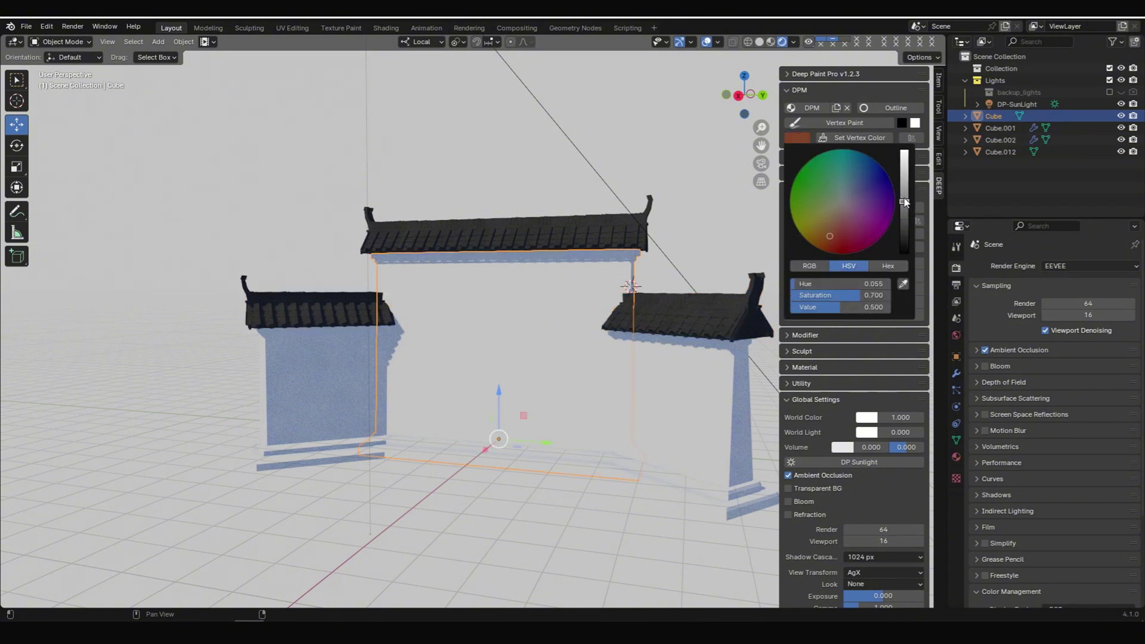
{"action": "left_click_drag", "start_coordinate": [905, 198], "coordinate": [905, 203]}
{"action": "left_click", "coordinate": [855, 138]}
{"action": "left_click", "coordinate": [697, 371]}
{"action": "left_click", "coordinate": [854, 139]}
Vertex paint the base of the central wall in warm grey, with hue about 0.064 and saturation about 0.087
{"action": "middle_click_drag", "start_coordinate": [608, 291], "coordinate": [556, 248]}
{"action": "left_click", "coordinate": [557, 248]}
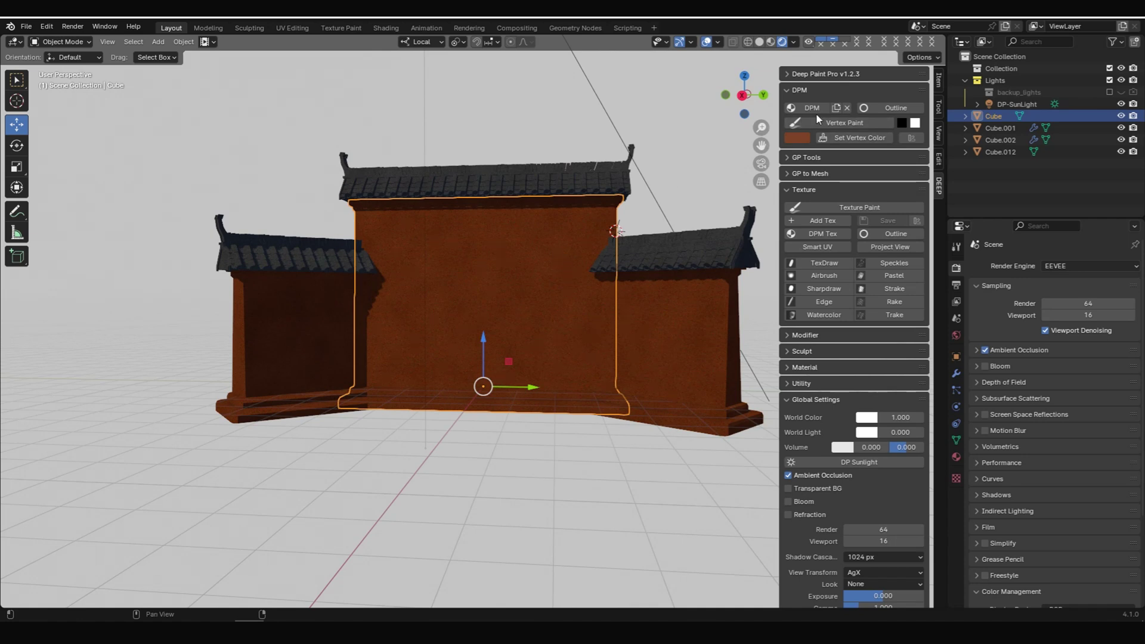
{"action": "left_click", "coordinate": [882, 121]}
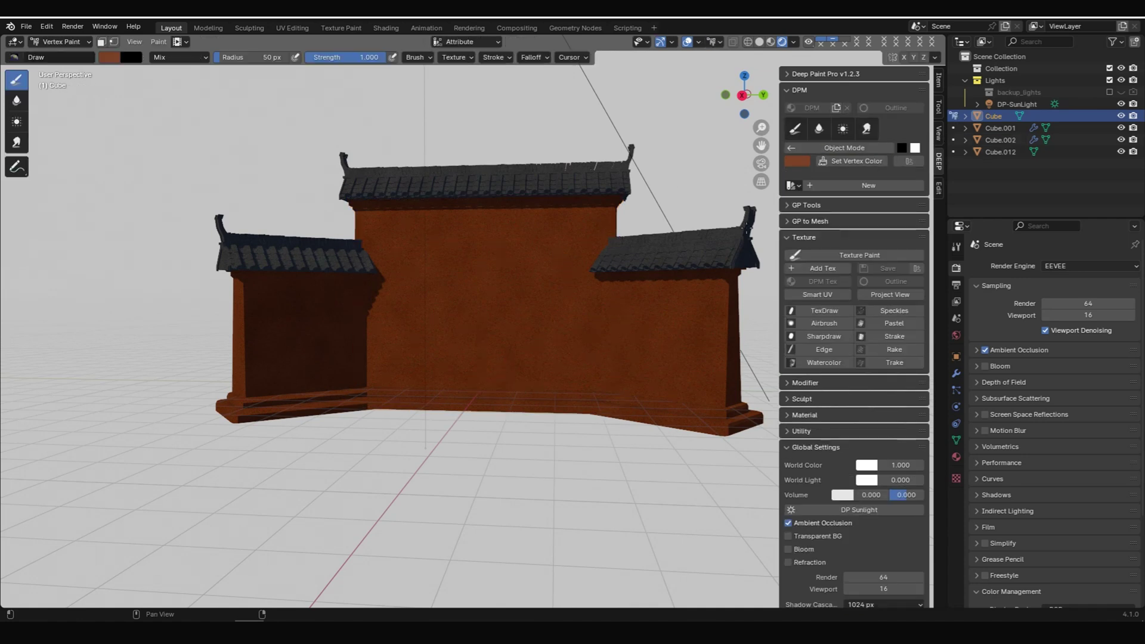
{"action": "left_click", "coordinate": [797, 161]}
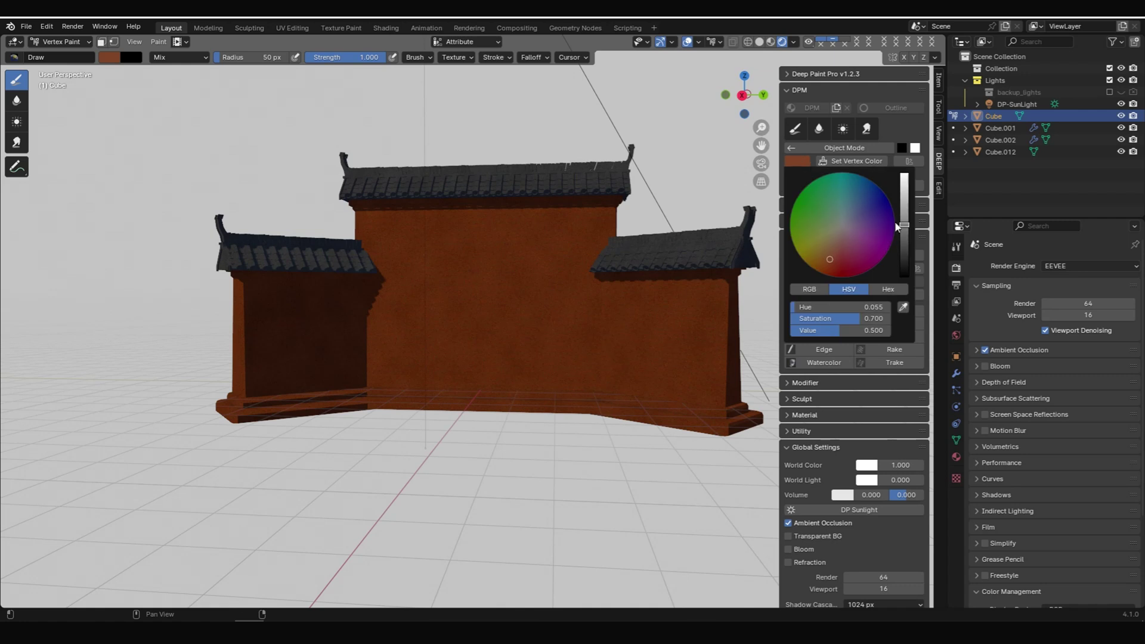
{"action": "double_click", "coordinate": [858, 318]}
{"action": "key", "text": "Return"}
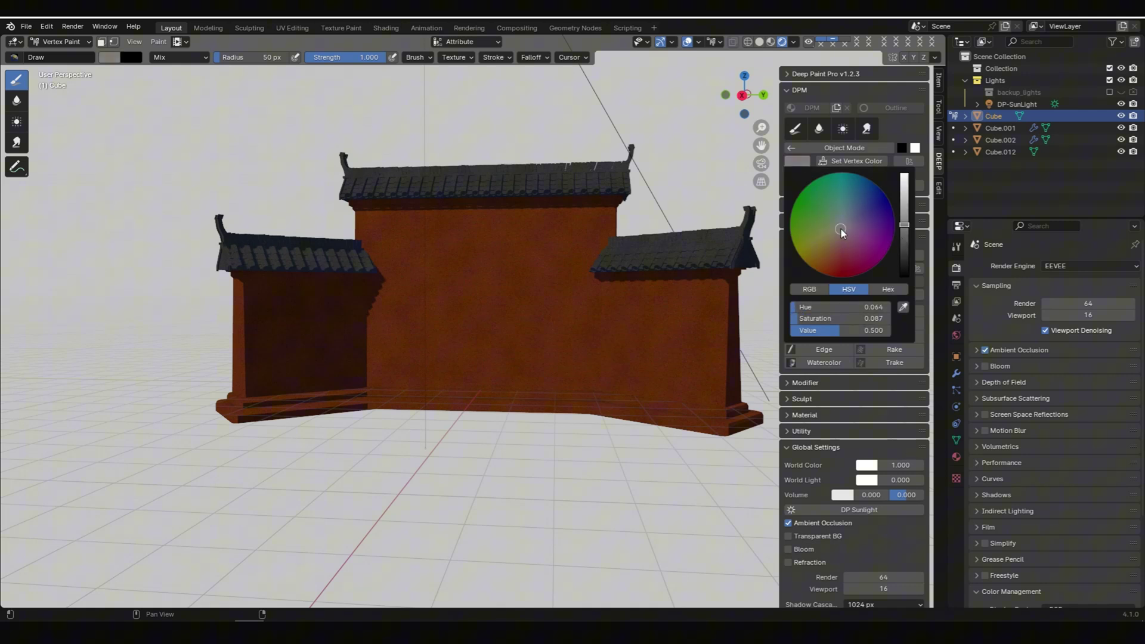
{"action": "mouse_move", "coordinate": [906, 226]}
{"action": "left_mouse_down"}
{"action": "mouse_move", "coordinate": [905, 240]}
{"action": "mouse_move", "coordinate": [905, 221]}
{"action": "left_mouse_up"}
{"action": "mouse_move", "coordinate": [507, 409]}
{"action": "left_mouse_down"}
{"action": "mouse_move", "coordinate": [594, 406]}
{"action": "mouse_move", "coordinate": [391, 413]}
{"action": "mouse_move", "coordinate": [585, 401]}
{"action": "mouse_move", "coordinate": [414, 400]}
{"action": "left_mouse_up"}
{"action": "mouse_move", "coordinate": [590, 258]}
{"action": "middle_mouse_down"}
{"action": "mouse_move", "coordinate": [435, 258]}
{"action": "mouse_move", "coordinate": [582, 273]}
{"action": "middle_mouse_up"}
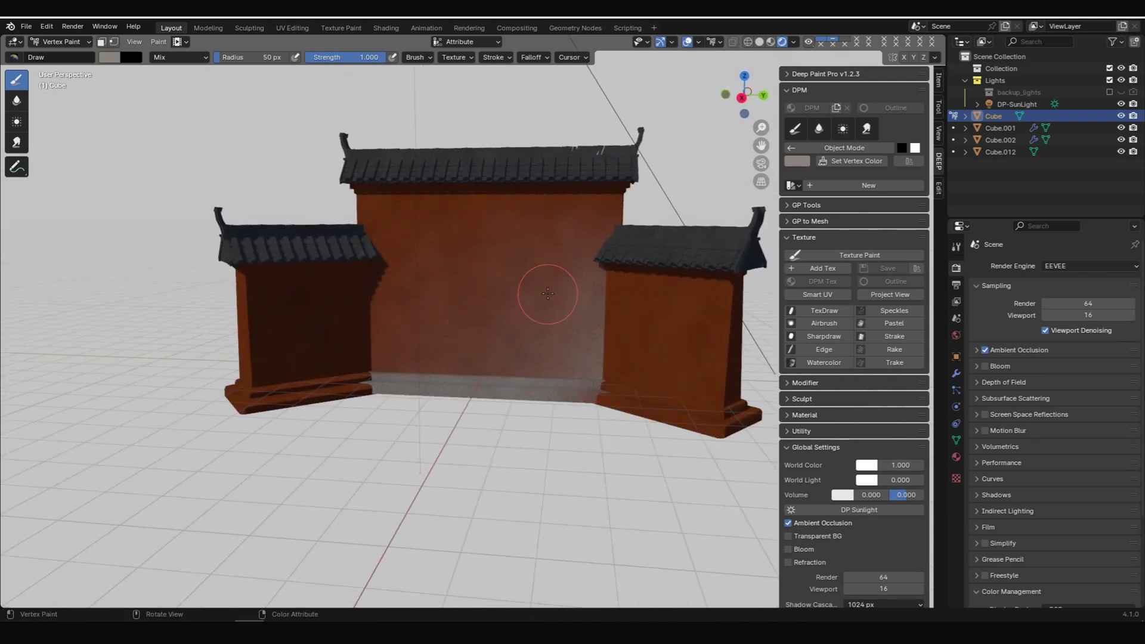
{"action": "left_click", "coordinate": [843, 147]}
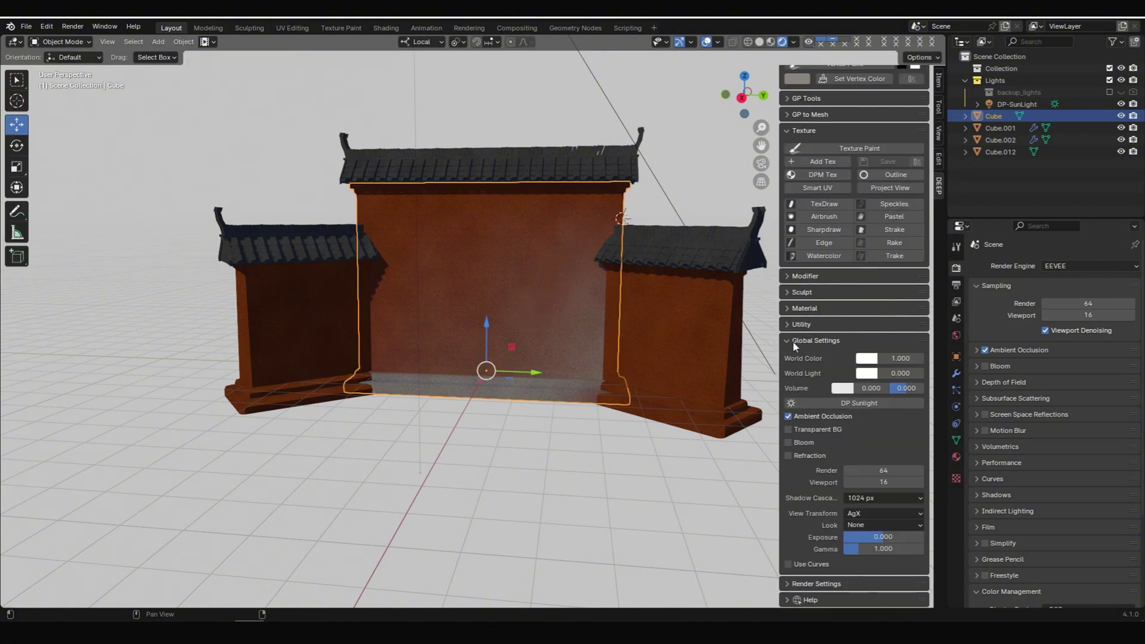
Triangulate the central wall's mesh to give it denser geometry, checking its topology in Edit Mode
{"action": "left_click", "coordinate": [834, 398]}
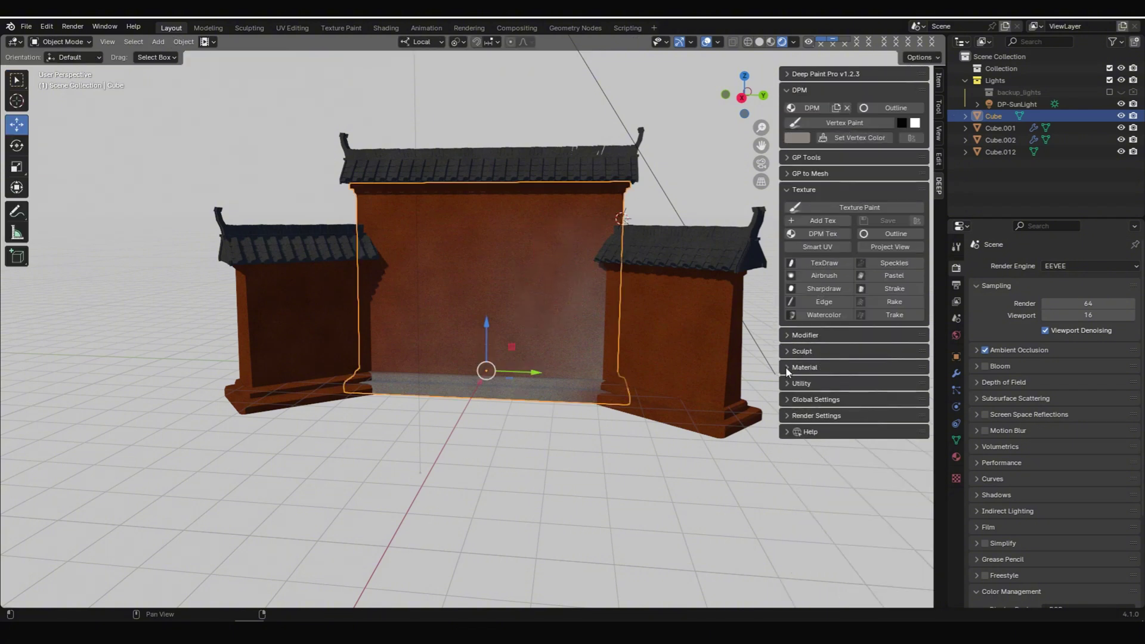
{"action": "left_click", "coordinate": [785, 337]}
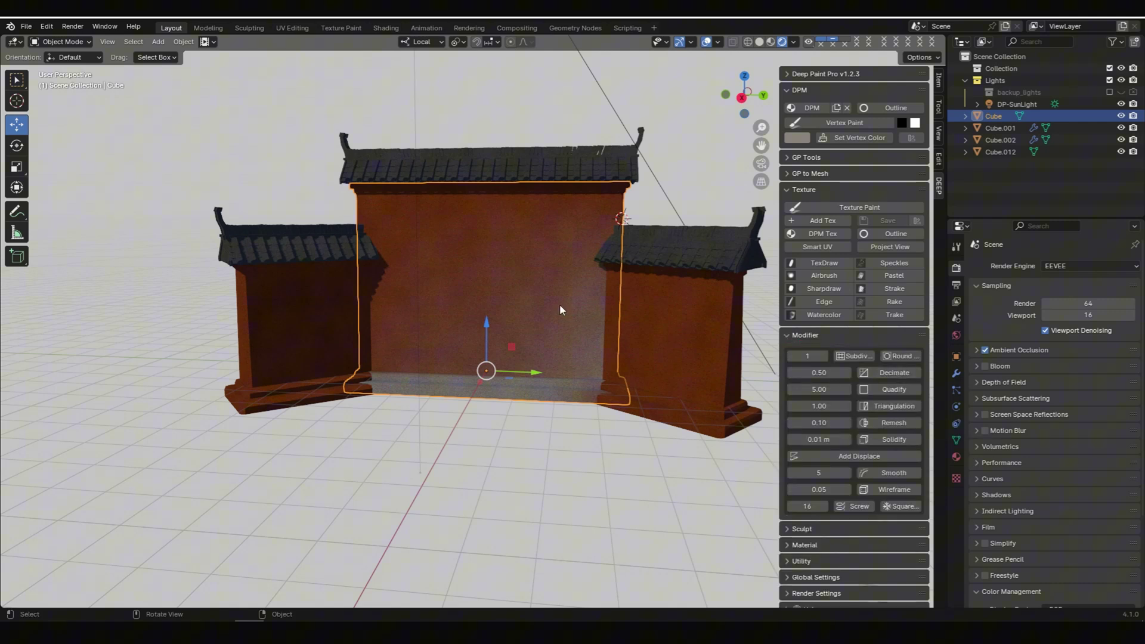
{"action": "key", "text": "ctrl+Tab"}
{"action": "left_click", "coordinate": [557, 235]}
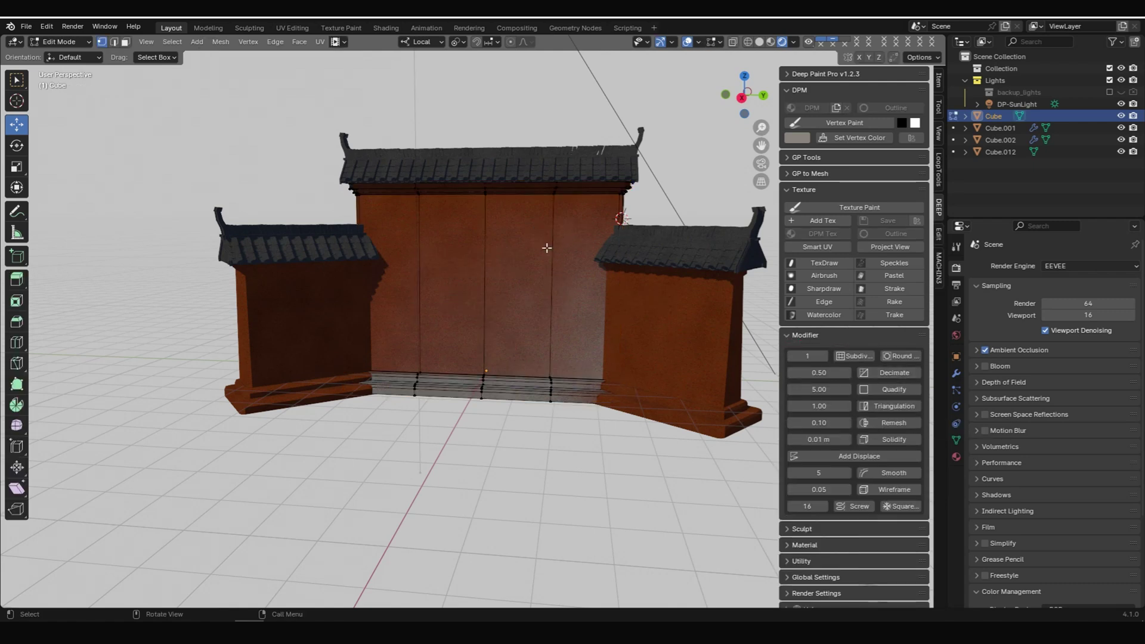
{"action": "key", "text": "ctrl+Tab"}
{"action": "left_click", "coordinate": [581, 221]}
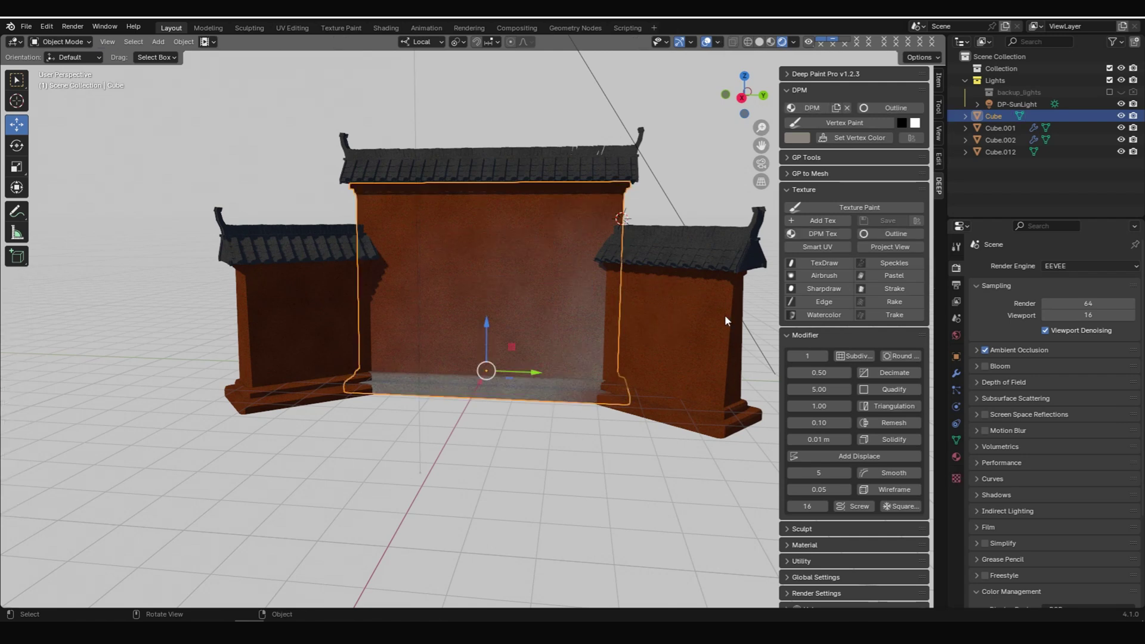
{"action": "key", "text": "ctrl+Tab"}
{"action": "left_click", "coordinate": [574, 236]}
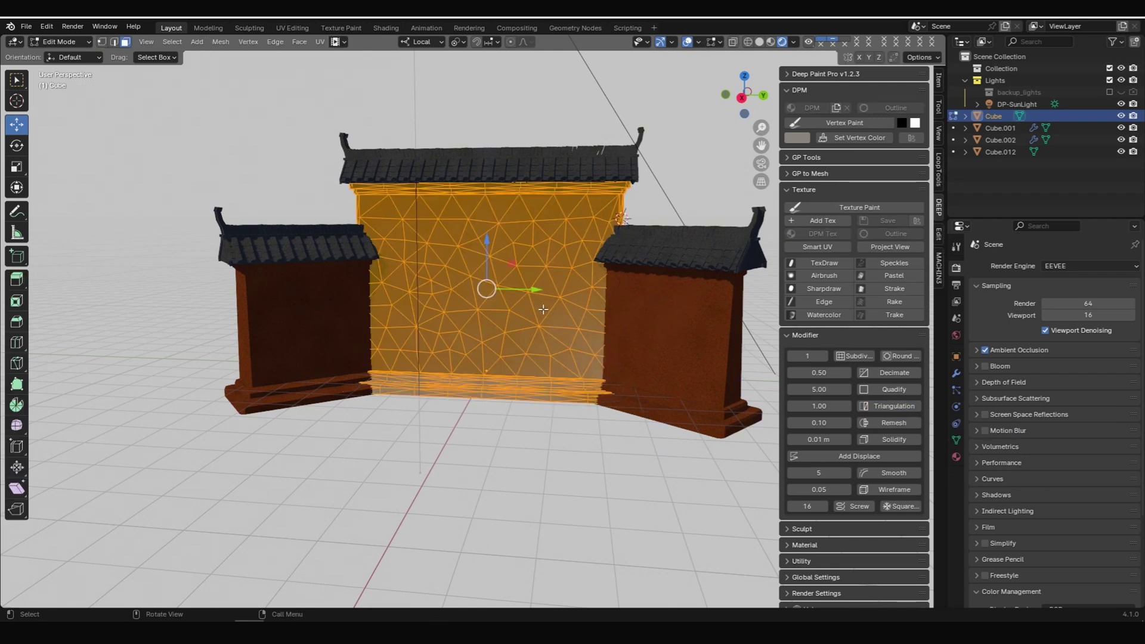
{"action": "key", "text": "ctrl+Tab"}
{"action": "left_click", "coordinate": [551, 247]}
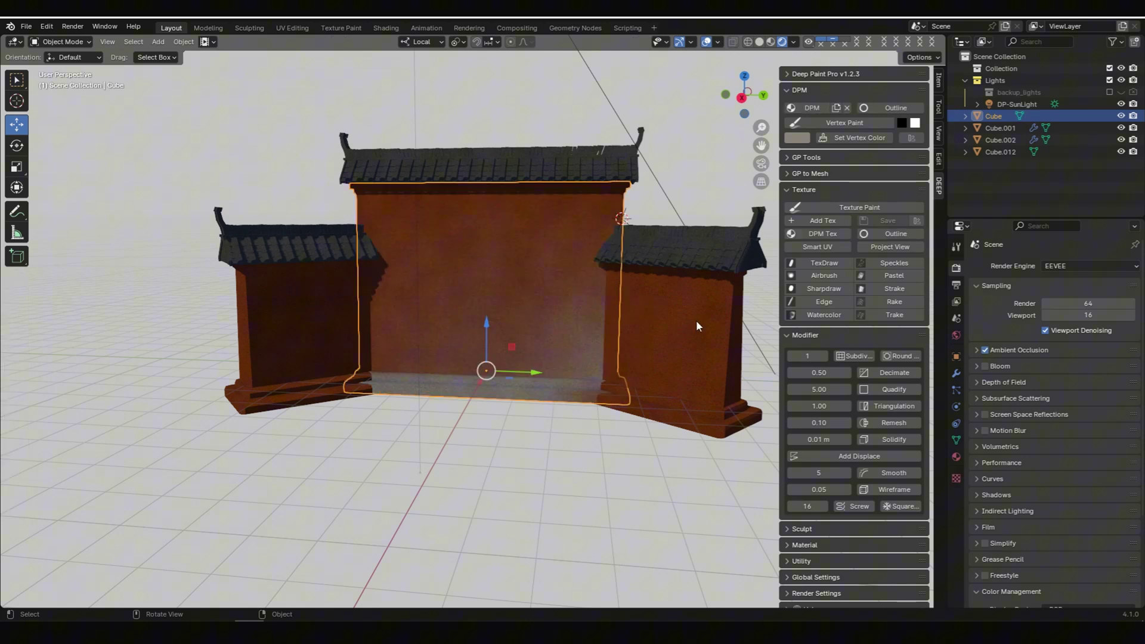
Vertex paint the stepped base of the side walls in the same warm grey as the central wall's base
{"action": "left_click", "coordinate": [696, 320]}
{"action": "key", "text": "ctrl+Tab"}
{"action": "left_click", "coordinate": [553, 313]}
{"action": "left_click", "coordinate": [799, 89], "text": "ctrl"}
{"action": "left_click", "coordinate": [882, 121]}
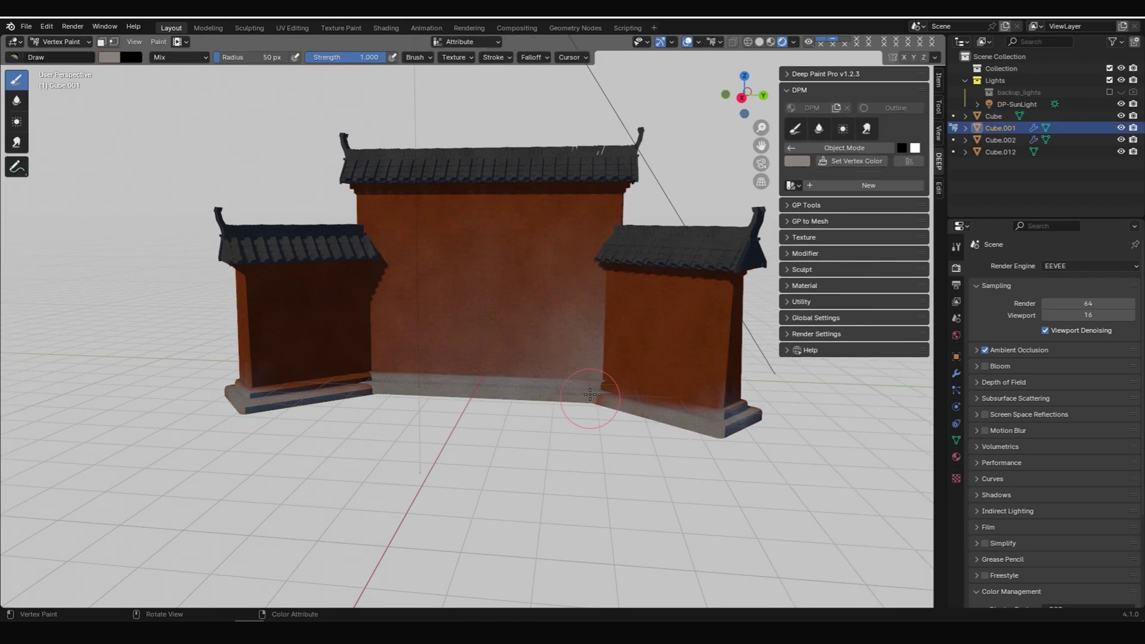
{"action": "middle_click_drag", "start_coordinate": [613, 394], "coordinate": [588, 345]}
{"action": "middle_click_drag", "start_coordinate": [455, 388], "coordinate": [306, 430]}
{"action": "left_click_drag", "start_coordinate": [307, 429], "coordinate": [413, 450]}
Choose the Blur brush for softening the side walls' painted base, then return to Object Mode
{"action": "left_click", "coordinate": [17, 101]}
{"action": "middle_click_drag", "start_coordinate": [413, 450], "coordinate": [506, 429]}
{"action": "left_click", "coordinate": [844, 148]}
Touch up the vertex colors low on the central wall, near its corner with the side wall
{"action": "left_click", "coordinate": [500, 268]}
{"action": "left_click", "coordinate": [841, 123]}
{"action": "mouse_move", "coordinate": [389, 430]}
{"action": "middle_mouse_down", "text": "shift"}
{"action": "mouse_move", "coordinate": [430, 414]}
{"action": "mouse_move", "coordinate": [511, 475]}
{"action": "mouse_move", "coordinate": [519, 448]}
{"action": "middle_mouse_up", "text": "shift"}
{"action": "left_click", "coordinate": [16, 80]}
{"action": "left_click_drag", "start_coordinate": [555, 352], "coordinate": [545, 385]}
{"action": "left_click", "coordinate": [844, 148]}
Blur the transition between the grey base and the red-brown surface on the side wall in Vertex Paint mode
{"action": "left_click", "coordinate": [677, 317]}
{"action": "left_click", "coordinate": [845, 123]}
{"action": "left_click_drag", "start_coordinate": [632, 390], "coordinate": [575, 382]}
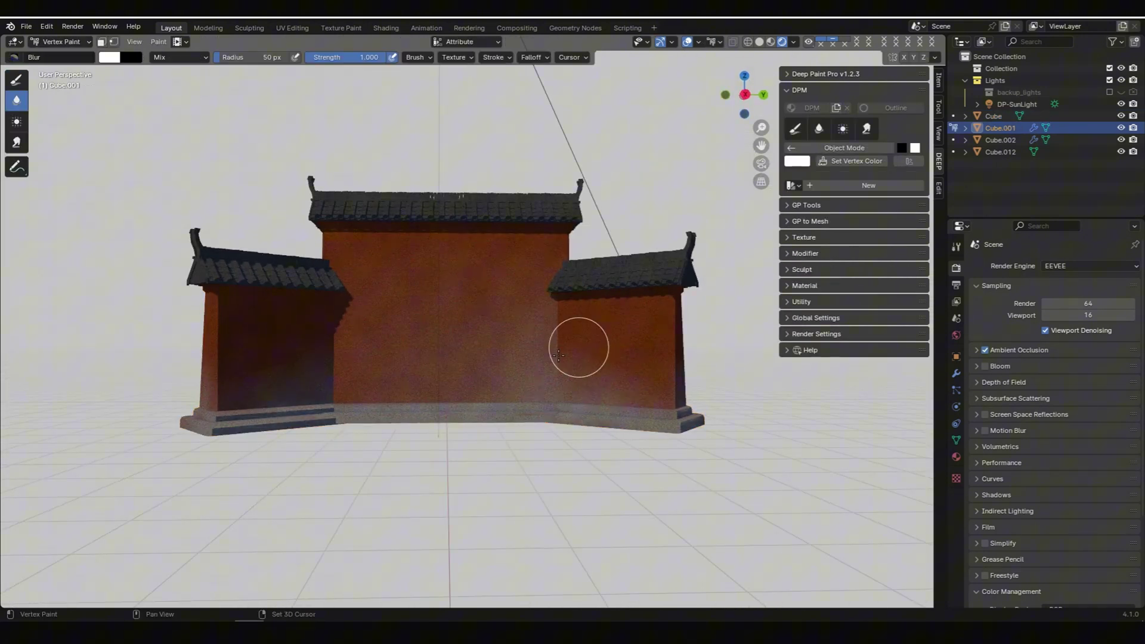
Switch vertex painting to the main wall body, choose the Draw brush, and save the file
{"action": "key", "text": "alt+q"}
{"action": "left_click", "coordinate": [17, 100]}
{"action": "left_click", "coordinate": [797, 161]}
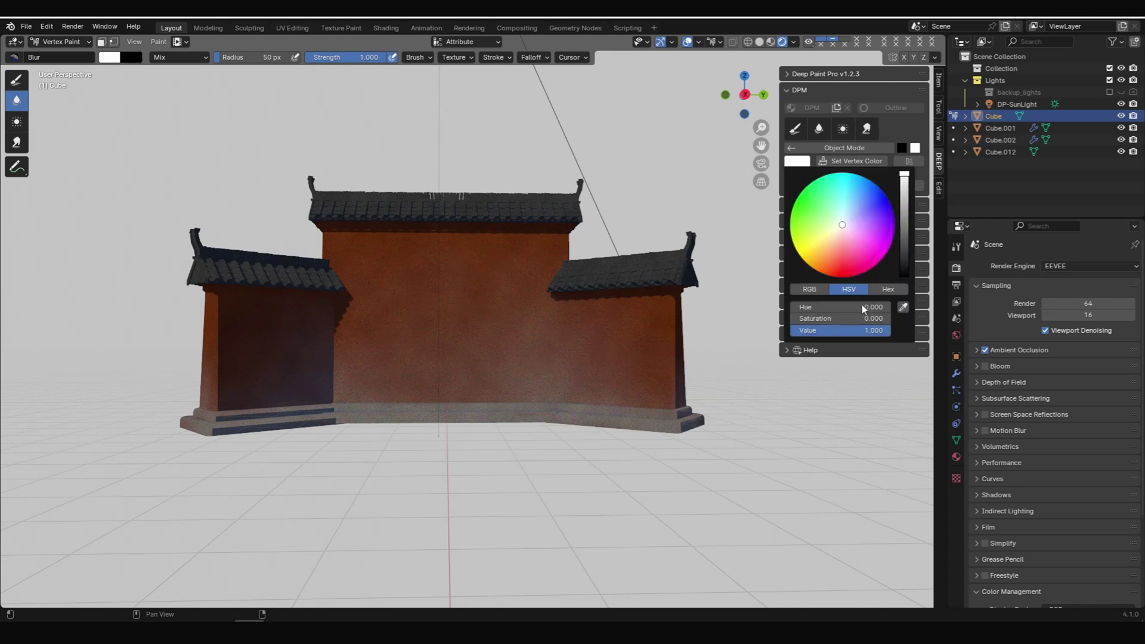
{"action": "mouse_move", "coordinate": [851, 332]}
{"action": "left_mouse_down"}
{"action": "mouse_move", "coordinate": [801, 331]}
{"action": "mouse_move", "coordinate": [869, 320]}
{"action": "left_mouse_up"}
{"action": "left_click_drag", "start_coordinate": [873, 331], "coordinate": [850, 330]}
{"action": "left_click", "coordinate": [797, 161]}
{"action": "left_click", "coordinate": [844, 147]}
{"action": "middle_click_drag", "start_coordinate": [536, 334], "coordinate": [596, 357]}
{"action": "left_click", "coordinate": [845, 122]}
{"action": "left_click", "coordinate": [17, 80]}
{"action": "left_click", "coordinate": [844, 148]}
{"action": "key", "text": "ctrl+s"}
{"action": "left_click", "coordinate": [845, 123]}
Set the vertex paint colour to a saturated dark red for the main wall body
{"action": "left_click", "coordinate": [796, 161]}
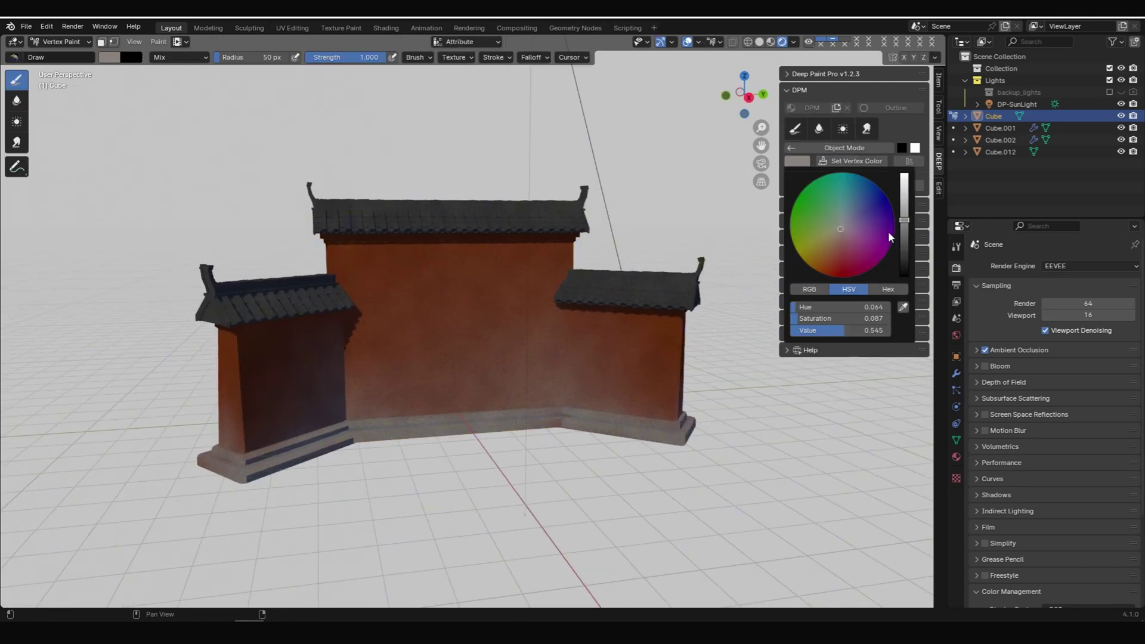
{"action": "left_click_drag", "start_coordinate": [855, 329], "coordinate": [838, 329]}
{"action": "left_click_drag", "start_coordinate": [879, 306], "coordinate": [874, 305]}
{"action": "left_click_drag", "start_coordinate": [805, 319], "coordinate": [873, 318]}
{"action": "left_click", "coordinate": [797, 161]}
Vertex paint slightly adjusted dark red beneath the central roof with a 127 px brush, and blur it into the wall colour
{"action": "middle_click_drag", "start_coordinate": [626, 230], "coordinate": [596, 218]}
{"action": "key", "text": "f"}
{"action": "left_click", "coordinate": [460, 187]}
{"action": "left_click_drag", "start_coordinate": [557, 208], "coordinate": [393, 234]}
{"action": "key", "text": "ctrl+z"}
{"action": "left_click", "coordinate": [797, 161]}
{"action": "mouse_move", "coordinate": [849, 331]}
{"action": "left_mouse_down"}
{"action": "mouse_move", "coordinate": [864, 330]}
{"action": "mouse_move", "coordinate": [848, 328]}
{"action": "left_mouse_up"}
{"action": "left_click", "coordinate": [796, 161]}
{"action": "left_click_drag", "start_coordinate": [554, 224], "coordinate": [352, 238]}
{"action": "left_click_drag", "start_coordinate": [381, 280], "coordinate": [288, 306], "text": "shift"}
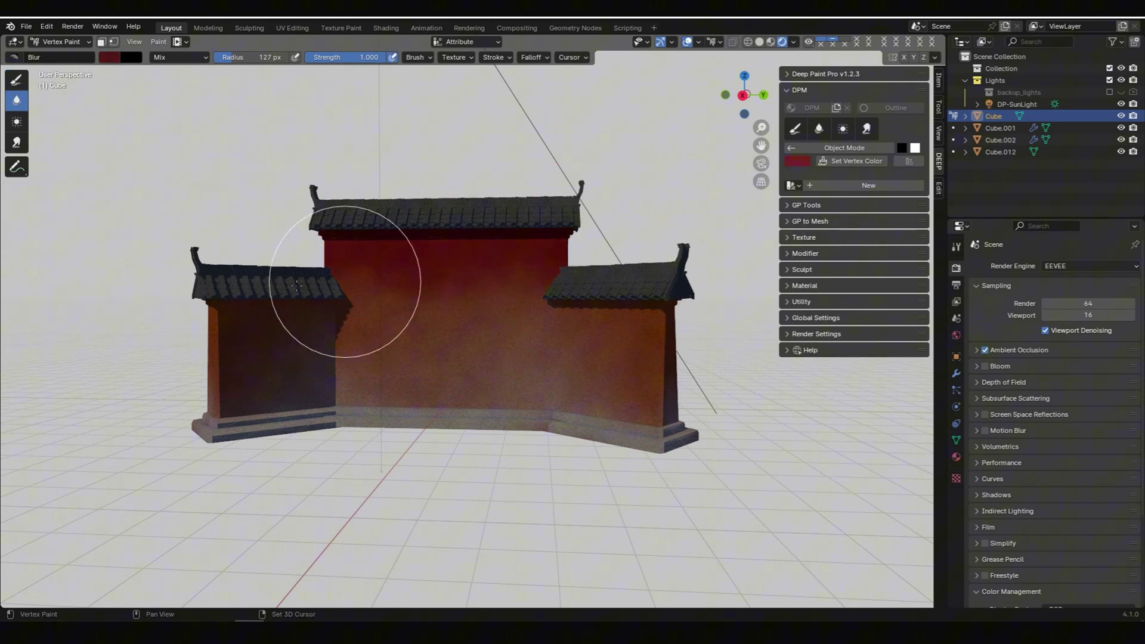
Reduce the brush radius to 46 px and touch up the dark red shading across the wall surfaces in Vertex Paint mode
{"action": "left_click", "coordinate": [843, 148]}
{"action": "left_click", "coordinate": [608, 357]}
{"action": "left_click", "coordinate": [847, 123]}
{"action": "middle_click_drag", "start_coordinate": [572, 334], "coordinate": [531, 352]}
{"action": "key", "text": "f"}
{"action": "left_click", "coordinate": [844, 148]}
{"action": "left_click", "coordinate": [465, 334]}
{"action": "left_click", "coordinate": [846, 123]}
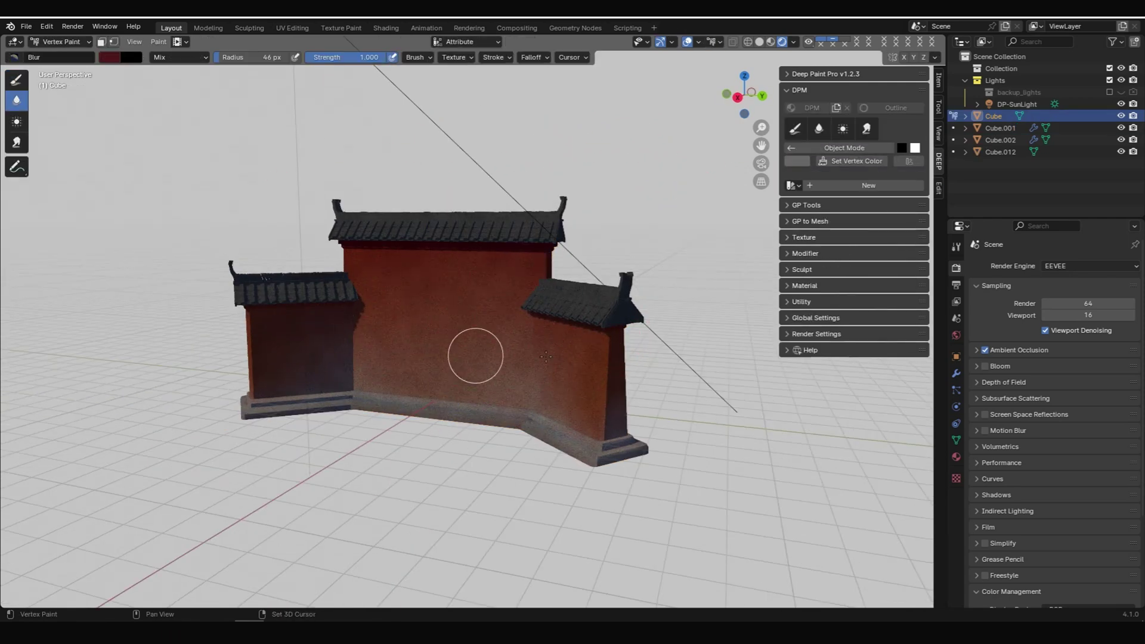
Save the file, hide the four gate wall objects, and return to Object Mode
{"action": "middle_click_drag", "start_coordinate": [712, 268], "coordinate": [684, 292]}
{"action": "key", "text": "ctrl+s"}
{"action": "middle_click_drag", "start_coordinate": [620, 405], "coordinate": [663, 354], "text": "shift"}
{"action": "mouse_move", "coordinate": [510, 403]}
{"action": "middle_mouse_down"}
{"action": "mouse_move", "coordinate": [448, 348]}
{"action": "mouse_move", "coordinate": [517, 344]}
{"action": "middle_mouse_up"}
{"action": "left_click_drag", "start_coordinate": [1121, 116], "coordinate": [1121, 151]}
{"action": "left_click", "coordinate": [479, 339], "text": "shift"}
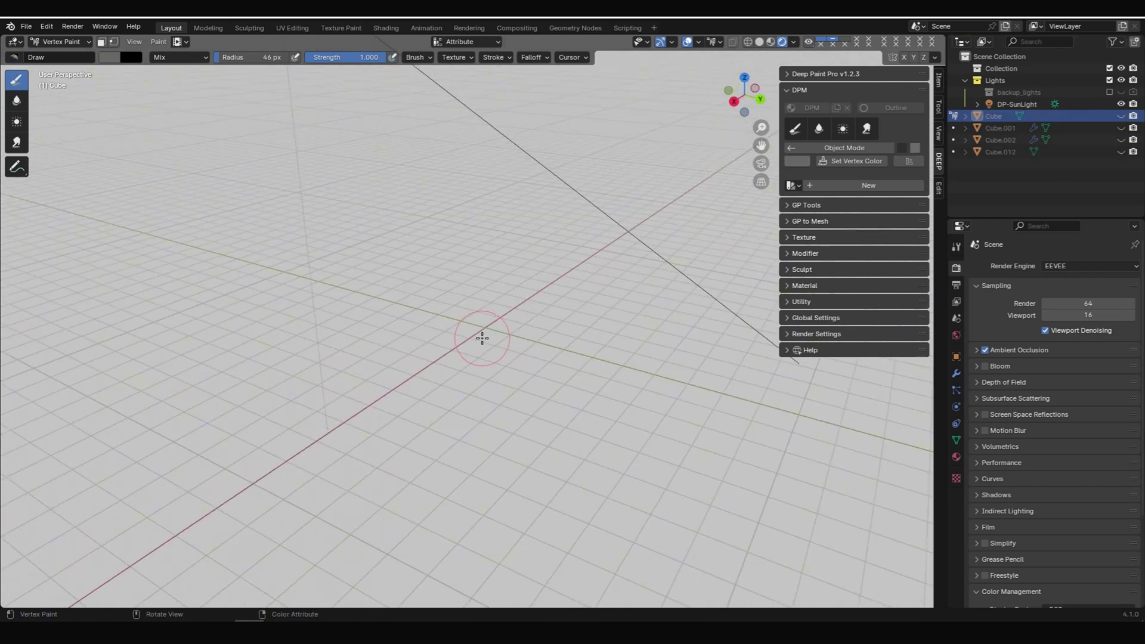
{"action": "key", "text": "Tab"}
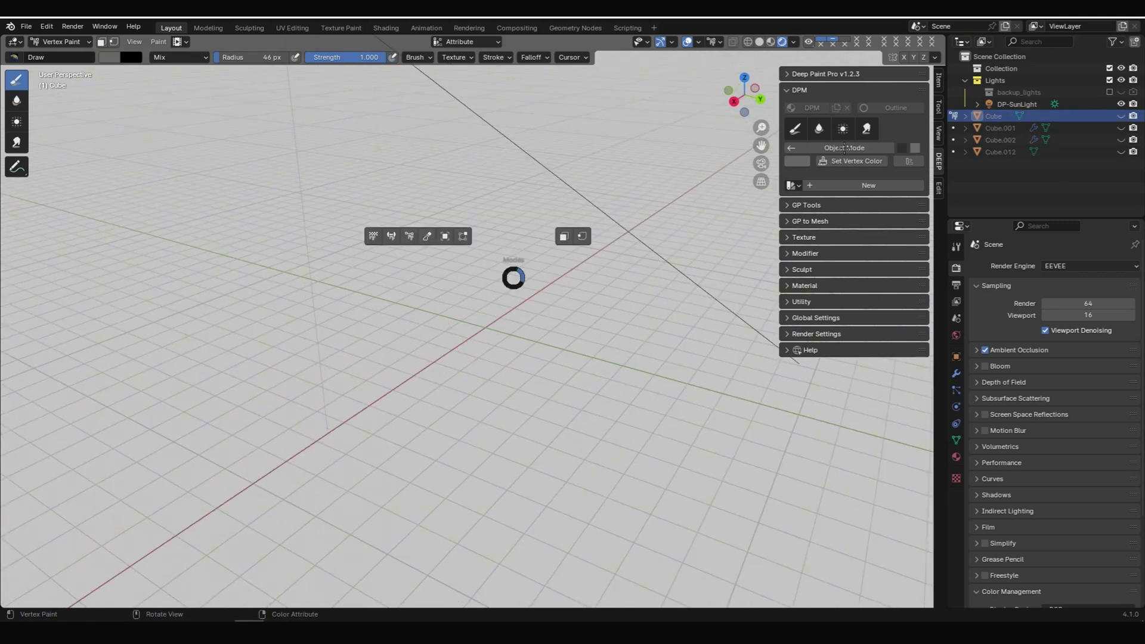
{"action": "left_click", "coordinate": [844, 148]}
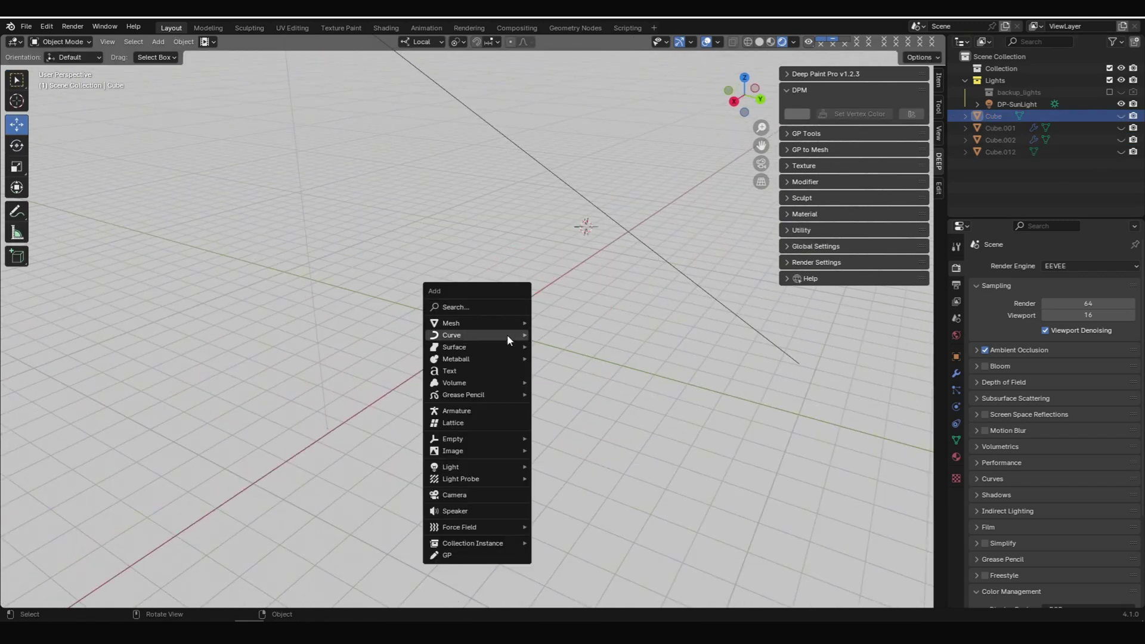
Add a Sapling Tree Gen curve with the japanese_maple preset and show its Branch Radius settings
{"action": "mouse_move", "coordinate": [506, 335]}
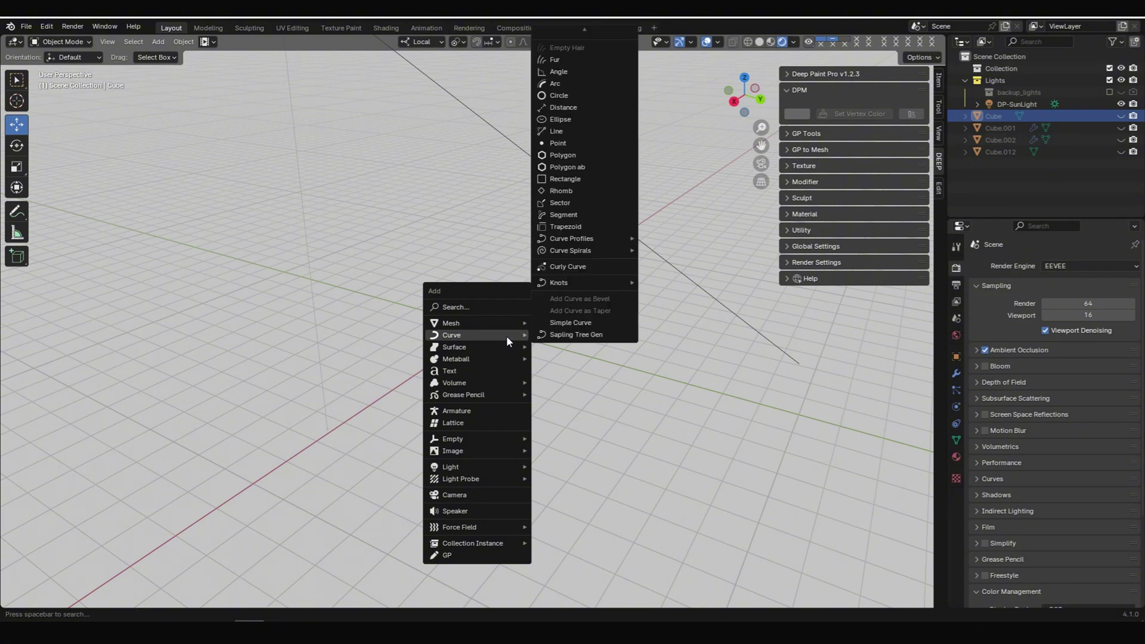
{"action": "left_click", "coordinate": [564, 335]}
{"action": "left_click", "coordinate": [73, 592]}
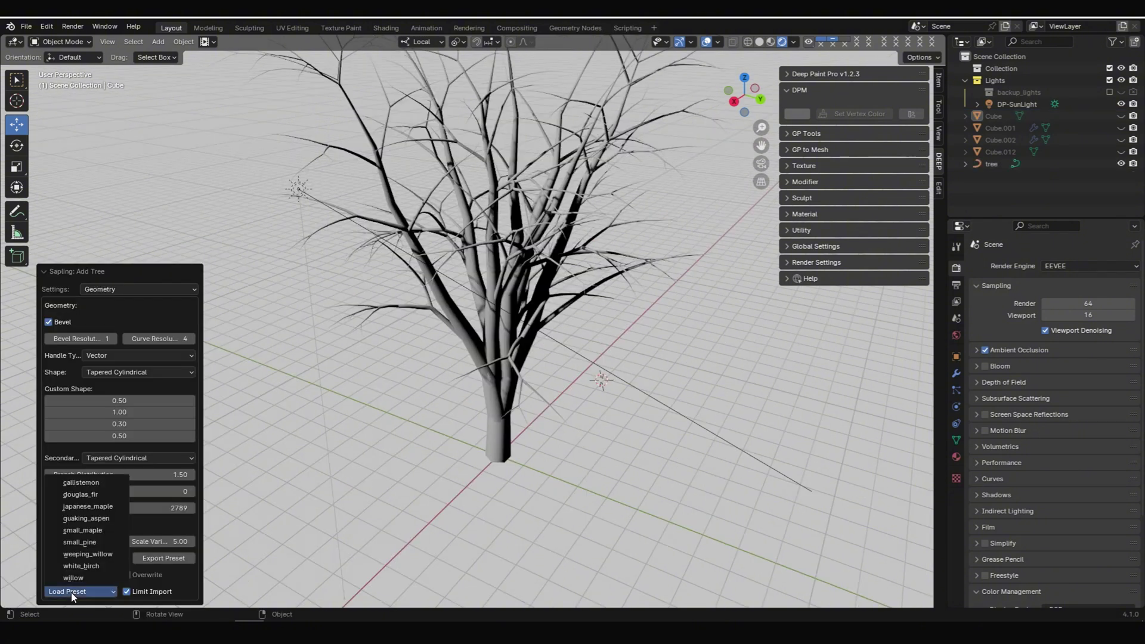
{"action": "left_click", "coordinate": [89, 506]}
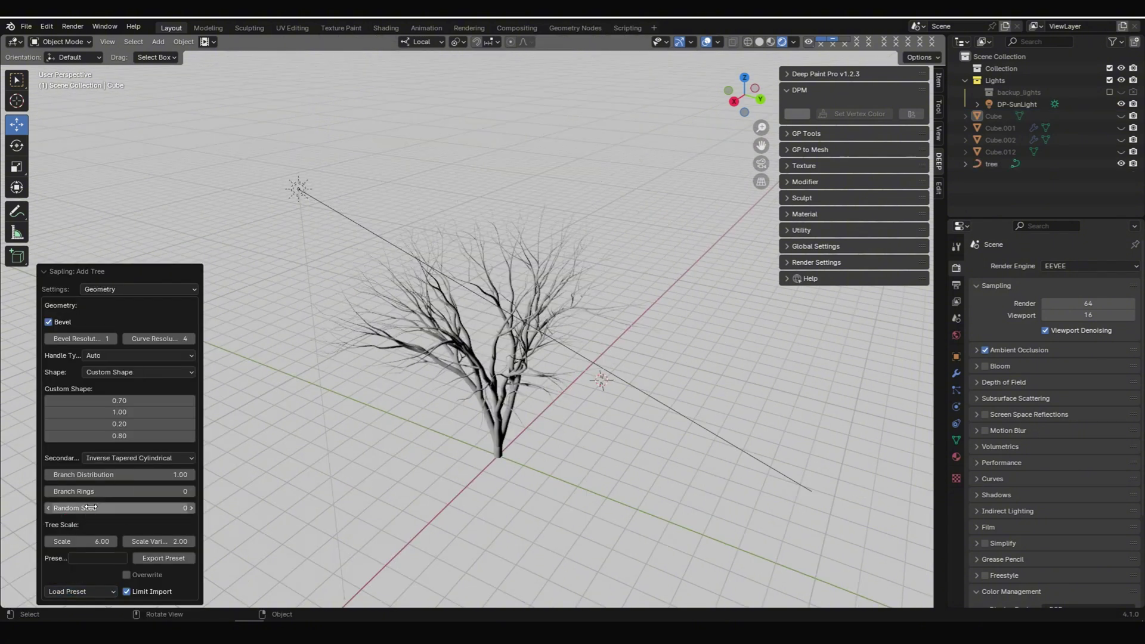
{"action": "middle_click_drag", "start_coordinate": [236, 392], "coordinate": [485, 280]}
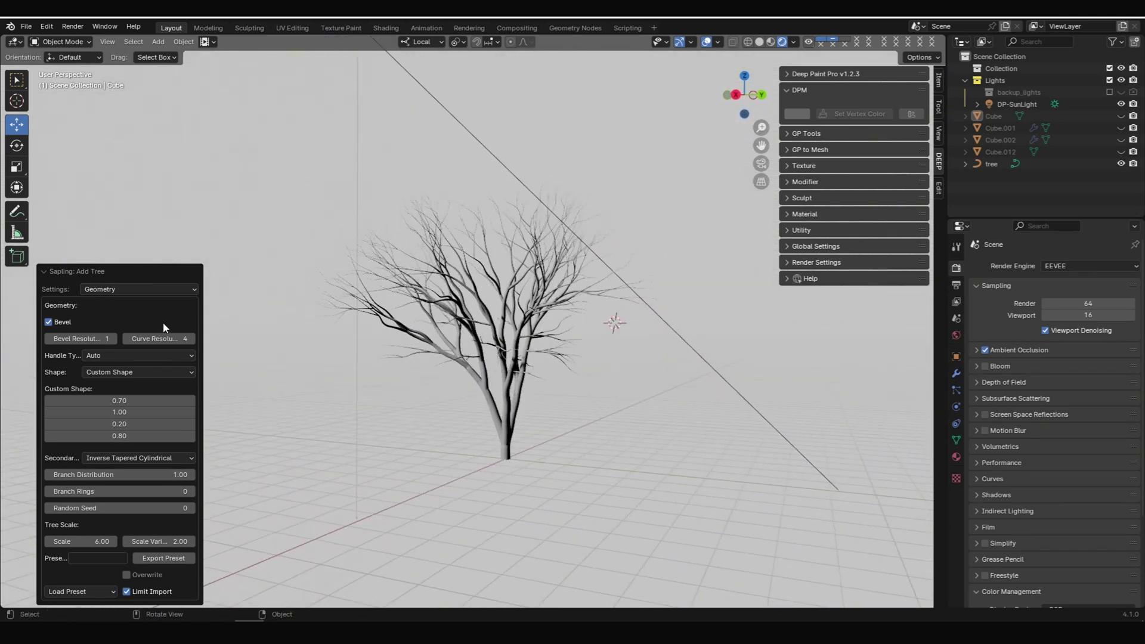
{"action": "left_click", "coordinate": [148, 288]}
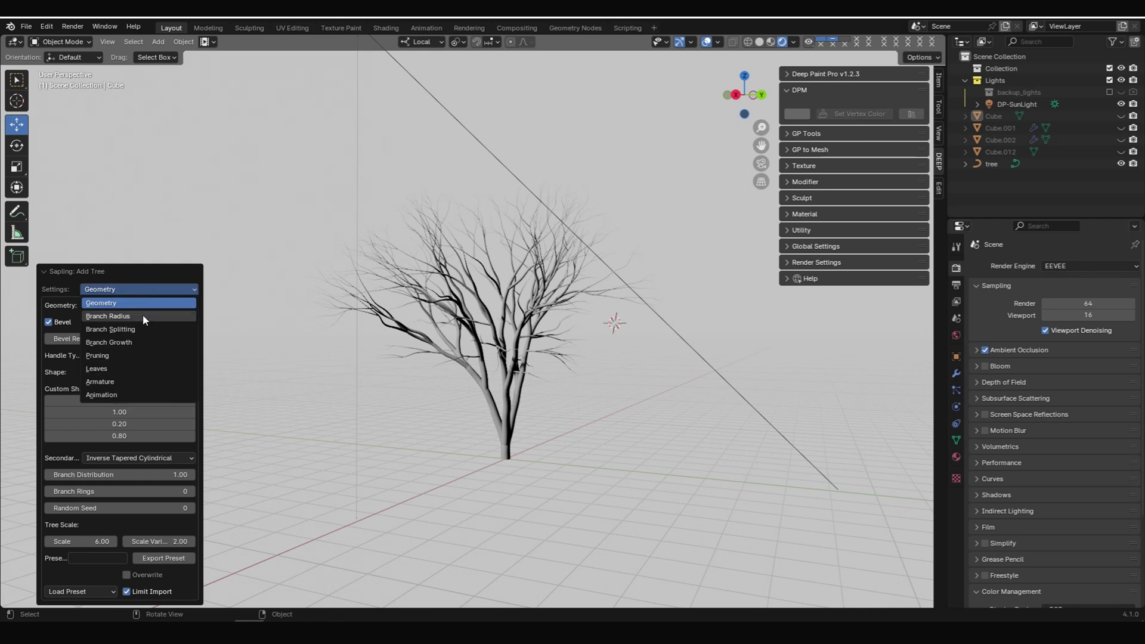
{"action": "left_click", "coordinate": [144, 315]}
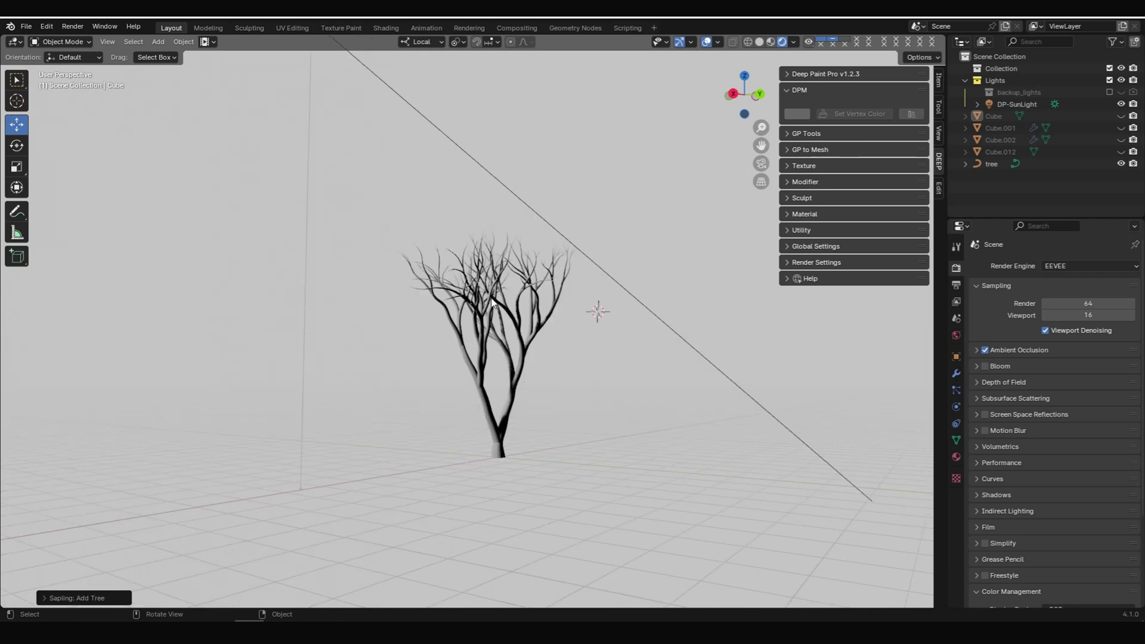
Select the generated tree curve and convert it to a mesh
{"action": "left_click", "coordinate": [489, 305]}
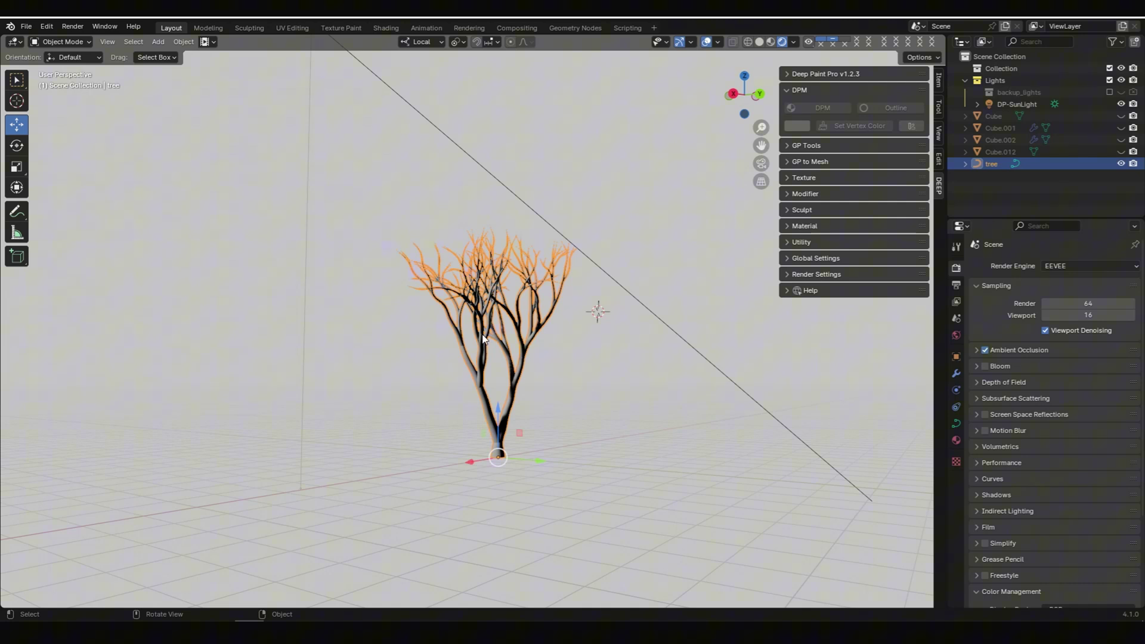
{"action": "right_click", "coordinate": [483, 338]}
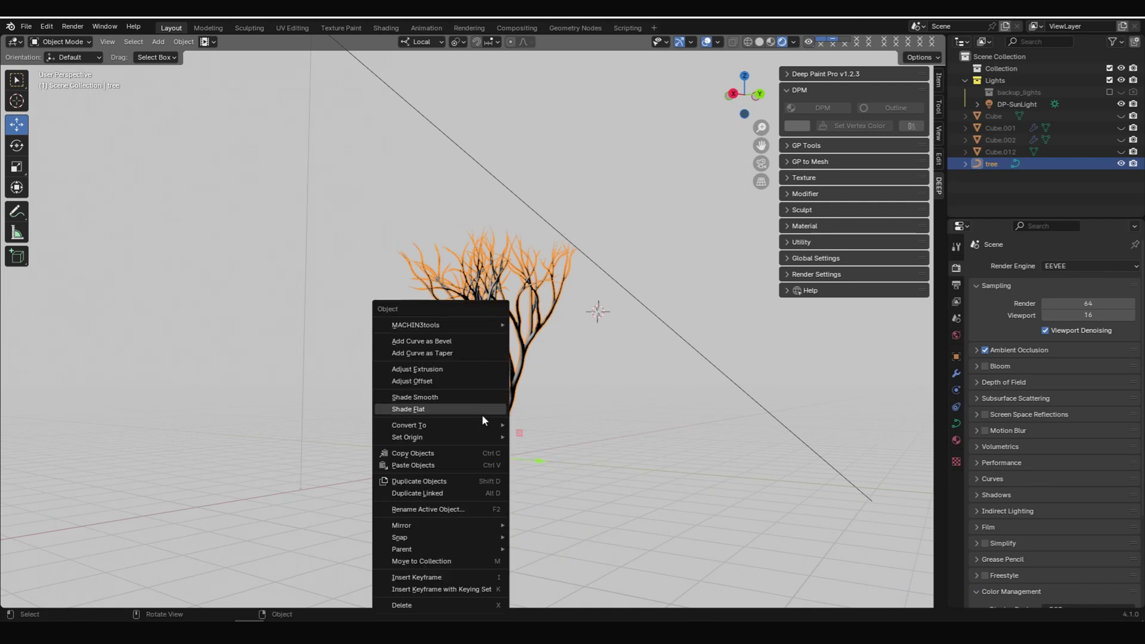
{"action": "mouse_move", "coordinate": [480, 423]}
{"action": "left_click", "coordinate": [569, 438]}
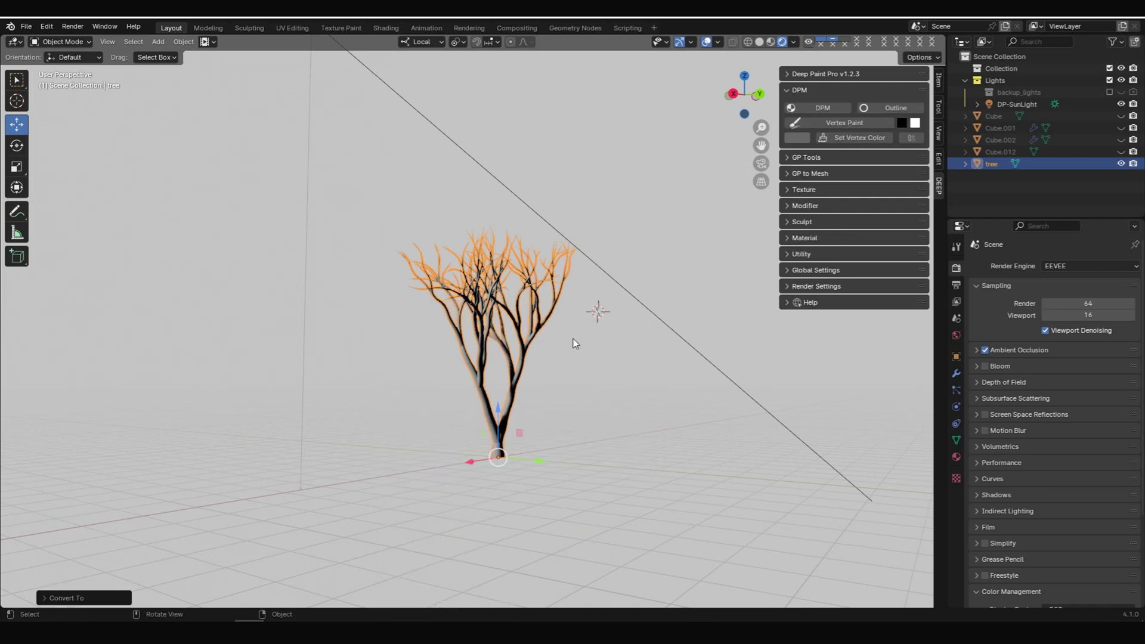
Enter Edit Mode on the tree mesh and select the linked geometry of one trunk stem
{"action": "scroll", "coordinate": [468, 324], "scroll_direction": "up", "scroll_amount": 4}
{"action": "scroll", "coordinate": [468, 324], "scroll_direction": "up", "scroll_amount": 2}
{"action": "key", "text": "Tab"}
{"action": "left_click", "coordinate": [468, 316]}
{"action": "key", "text": "l"}
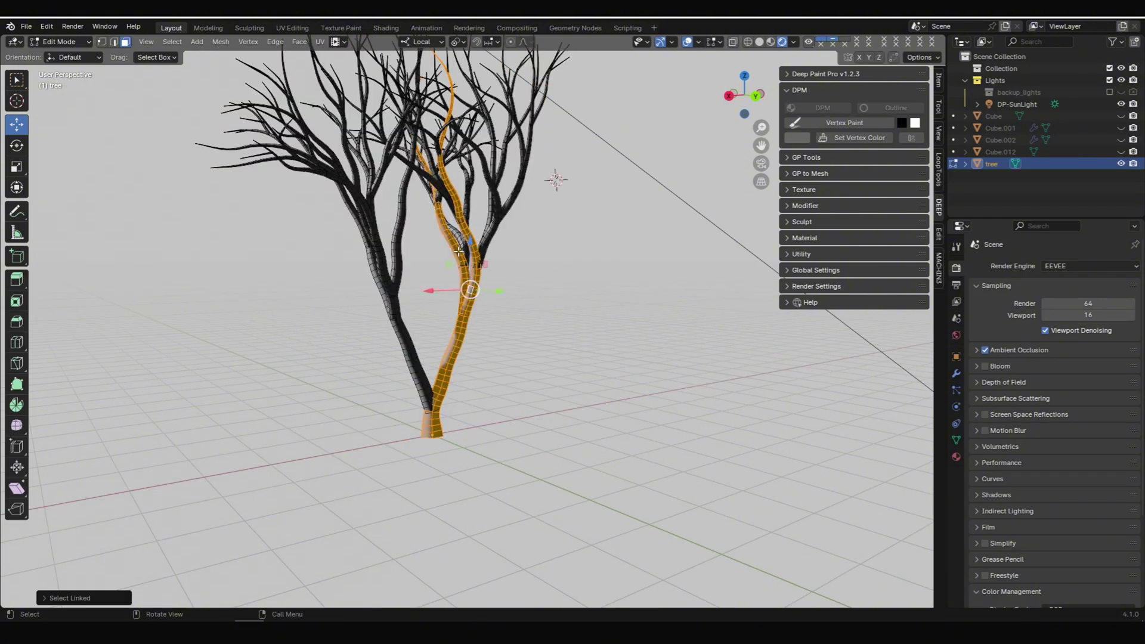
{"action": "left_click", "coordinate": [468, 316]}
{"action": "middle_click_drag", "start_coordinate": [453, 316], "coordinate": [485, 298]}
{"action": "key", "text": "l"}
Flare the trunk's base by scaling up its bottom vertices with smooth proportional editing
{"action": "key", "text": "o"}
{"action": "key", "text": "1"}
{"action": "left_click", "coordinate": [470, 437], "text": "alt"}
{"action": "key", "text": "s"}
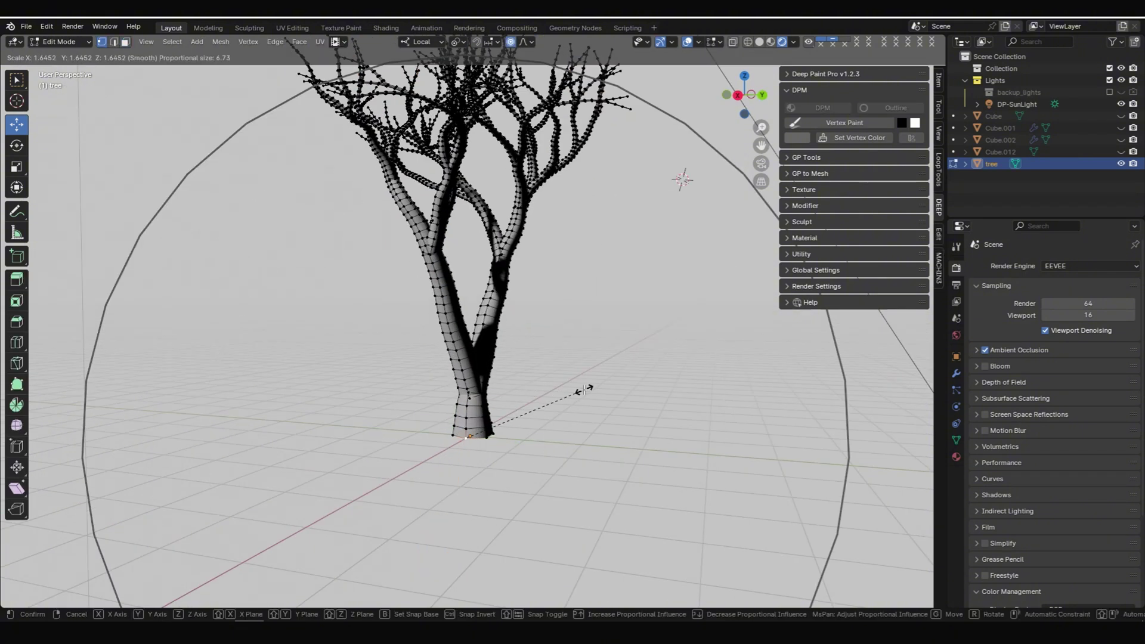
{"action": "scroll", "coordinate": [582, 386], "scroll_direction": "up", "scroll_amount": 6}
{"action": "left_click", "coordinate": [580, 381]}
Select one stem with all its linked branches and move it away from the main trunk
{"action": "middle_click_drag", "start_coordinate": [549, 357], "coordinate": [441, 352]}
{"action": "key", "text": "l"}
{"action": "key", "text": "l"}
{"action": "middle_click_drag", "start_coordinate": [334, 197], "coordinate": [310, 257]}
{"action": "key", "text": "l"}
{"action": "key", "text": "l"}
{"action": "key", "text": "l"}
{"action": "middle_click_drag", "start_coordinate": [239, 256], "coordinate": [334, 155]}
{"action": "key", "text": "l"}
{"action": "key", "text": "l"}
{"action": "key", "text": "g"}
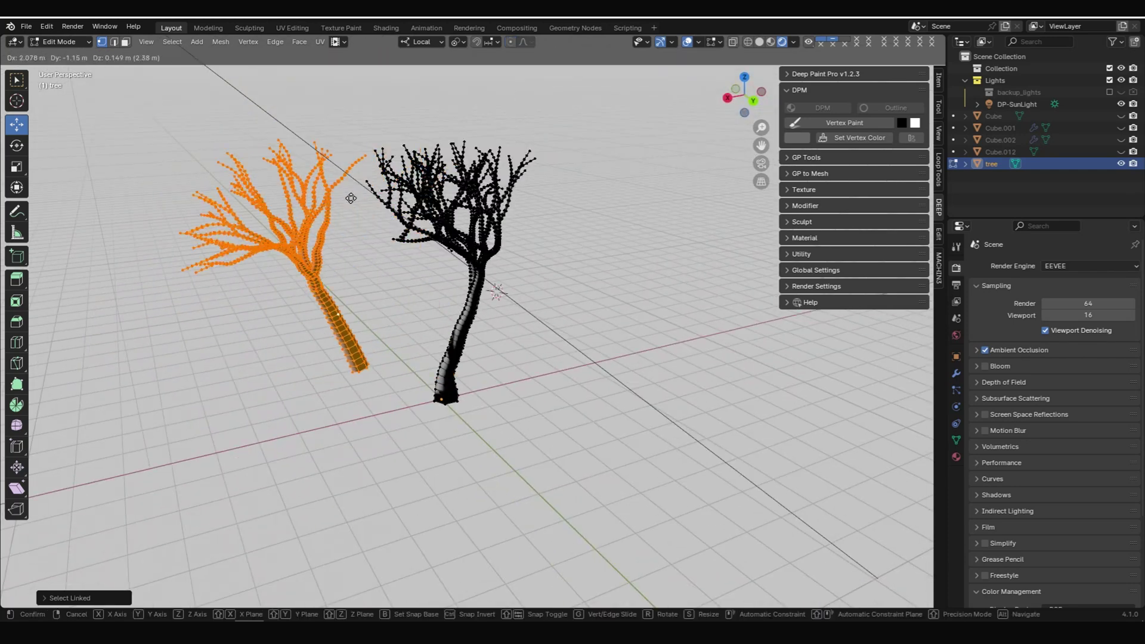
{"action": "left_click", "coordinate": [334, 238]}
Scale and rotate the separated branch cluster to fit against the upper part of the main trunk
{"action": "middle_click_drag", "start_coordinate": [358, 256], "coordinate": [382, 197]}
{"action": "key", "text": "s"}
{"action": "left_click", "coordinate": [453, 238]}
{"action": "key", "text": "r"}
{"action": "left_click", "coordinate": [466, 239]}
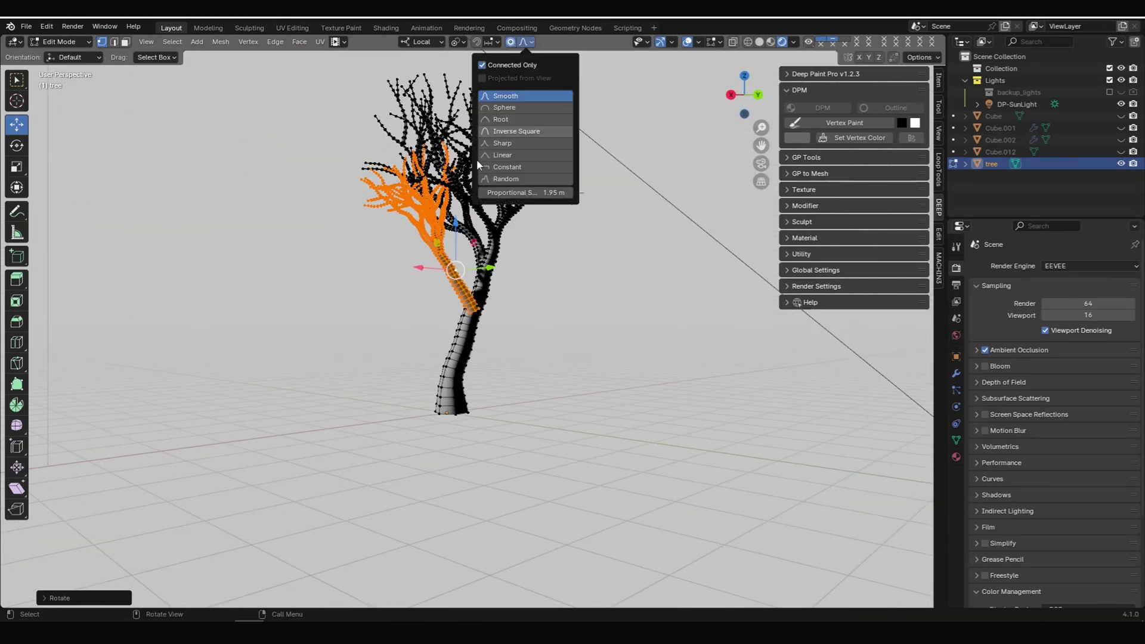
Reshape the branch and trunk junction by moving vertices with proportional editing limited to connected geometry
{"action": "left_click", "coordinate": [451, 268]}
{"action": "key", "text": "g"}
{"action": "left_click", "coordinate": [447, 256]}
{"action": "key", "text": "g"}
{"action": "left_click", "coordinate": [444, 254]}
{"action": "key", "text": "g"}
{"action": "left_click", "coordinate": [417, 252]}
{"action": "middle_click_drag", "start_coordinate": [417, 262], "coordinate": [535, 308]}
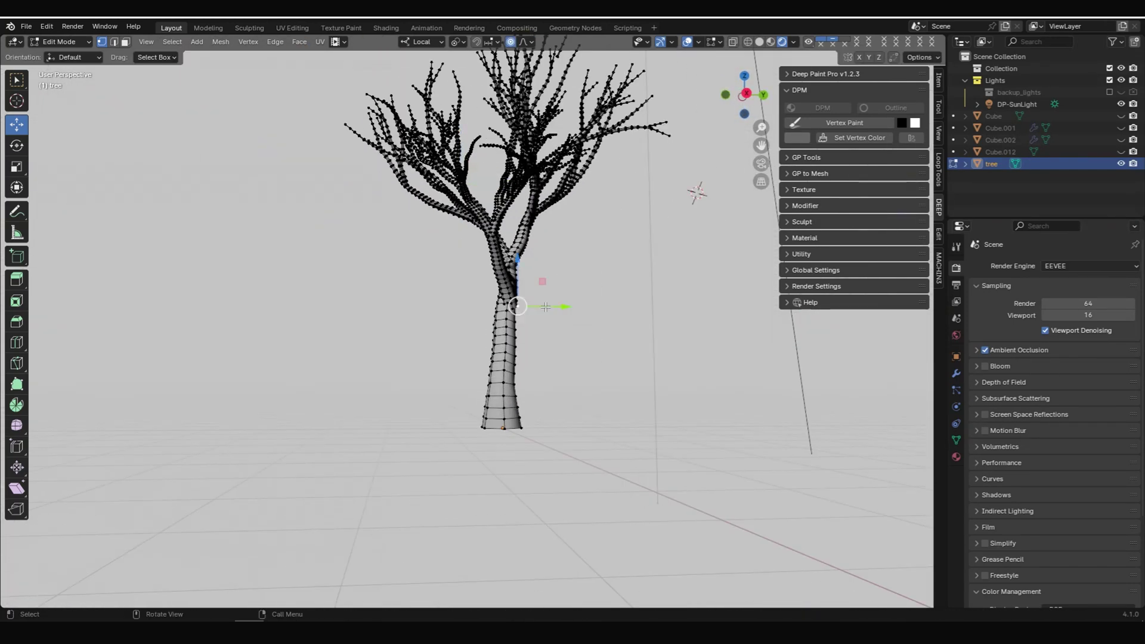
{"action": "left_click_drag", "start_coordinate": [536, 308], "coordinate": [524, 308]}
{"action": "middle_click_drag", "start_coordinate": [523, 308], "coordinate": [477, 357]}
{"action": "scroll", "coordinate": [506, 179], "scroll_direction": "up", "scroll_amount": 2}
Select further linked branches in the crown, then move and rotate them into a fuller arrangement
{"action": "key", "text": "l"}
{"action": "middle_click_drag", "start_coordinate": [506, 119], "coordinate": [417, 197]}
{"action": "scroll", "coordinate": [417, 239], "scroll_direction": "up", "scroll_amount": 4}
{"action": "left_click", "coordinate": [407, 268]}
{"action": "key", "text": "l"}
{"action": "scroll", "coordinate": [394, 247], "scroll_direction": "down", "scroll_amount": 4}
{"action": "key", "text": "g"}
{"action": "middle_click_drag", "start_coordinate": [596, 256], "coordinate": [417, 239]}
{"action": "key", "text": "g"}
{"action": "key", "text": "r"}
{"action": "left_click", "coordinate": [622, 333]}
Shift the selected branch part closer to the trunk and save the file
{"action": "left_click", "coordinate": [557, 301]}
{"action": "key", "text": "g"}
{"action": "left_click", "coordinate": [562, 306]}
{"action": "middle_click_drag", "start_coordinate": [562, 307], "coordinate": [503, 299]}
{"action": "scroll", "coordinate": [650, 143], "scroll_direction": "down", "scroll_amount": 2}
{"action": "key", "text": "ctrl+s"}
Rotate and move a linked branch piece at the trunk's base to form a root
{"action": "key", "text": "Tab"}
{"action": "middle_click_drag", "start_coordinate": [473, 439], "coordinate": [491, 234], "text": "shift"}
{"action": "key", "text": "Tab"}
{"action": "key", "text": "l"}
{"action": "key", "text": "r"}
{"action": "key", "text": "g"}
{"action": "left_click", "coordinate": [514, 450]}
Duplicate the linked root piece, then rotate and move the copy to another side of the trunk's base
{"action": "middle_click_drag", "start_coordinate": [513, 450], "coordinate": [633, 477]}
{"action": "key", "text": "l"}
{"action": "key", "text": "shift+d"}
{"action": "key", "text": "r"}
{"action": "left_click", "coordinate": [549, 465]}
{"action": "key", "text": "g"}
{"action": "key", "text": "r"}
{"action": "left_click", "coordinate": [633, 488]}
Place a branch of the tree as a separate small object beside the trunk, in front of the wall
{"action": "scroll", "coordinate": [644, 417], "scroll_direction": "down", "scroll_amount": 4}
{"action": "middle_click_drag", "start_coordinate": [644, 417], "coordinate": [667, 217]}
{"action": "key", "text": "l"}
{"action": "middle_click_drag", "start_coordinate": [536, 357], "coordinate": [387, 492]}
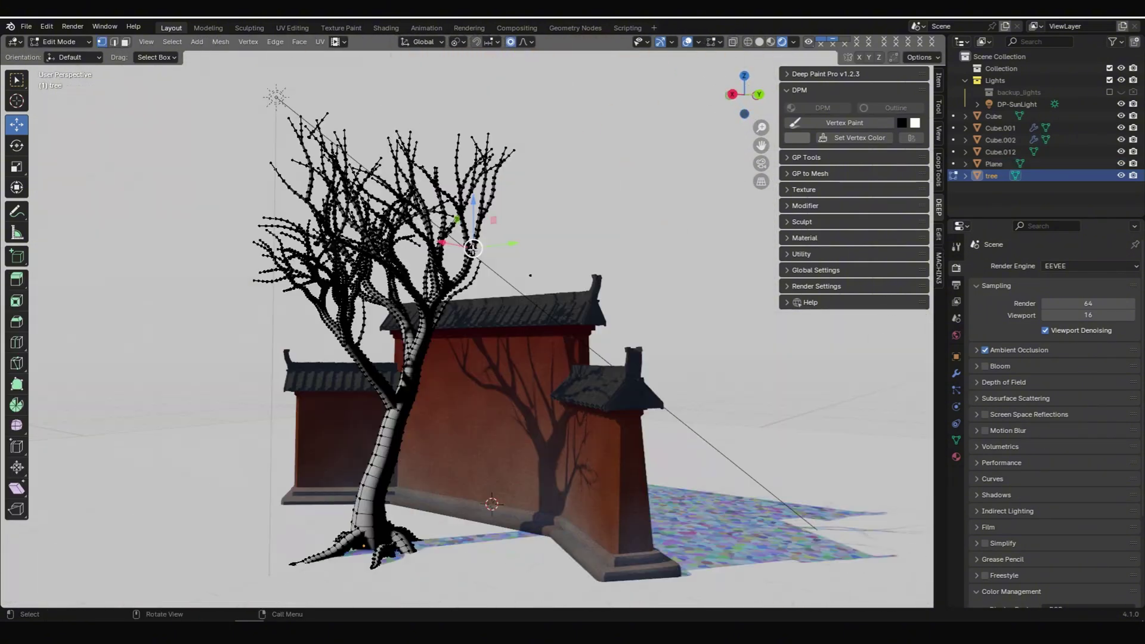
{"action": "key", "text": "l"}
{"action": "middle_click_drag", "start_coordinate": [473, 250], "coordinate": [651, 259]}
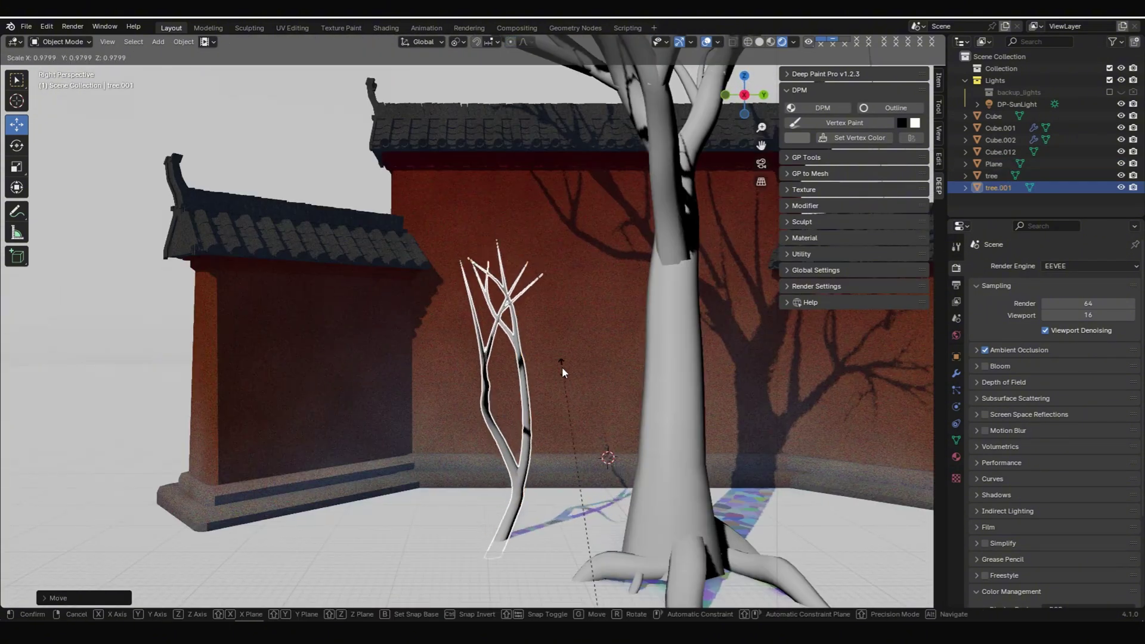
{"action": "right_click", "coordinate": [511, 320]}
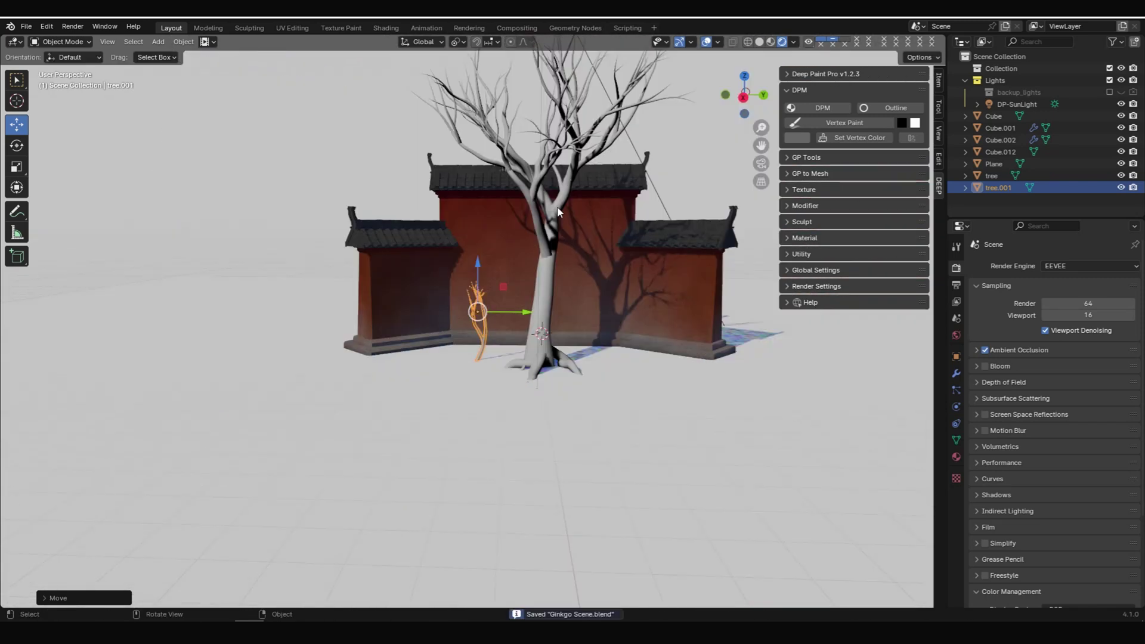
Apply a DPM material to the large tree and fill it with a dark brown vertex colour of value 0.3
{"action": "left_click", "coordinate": [826, 109]}
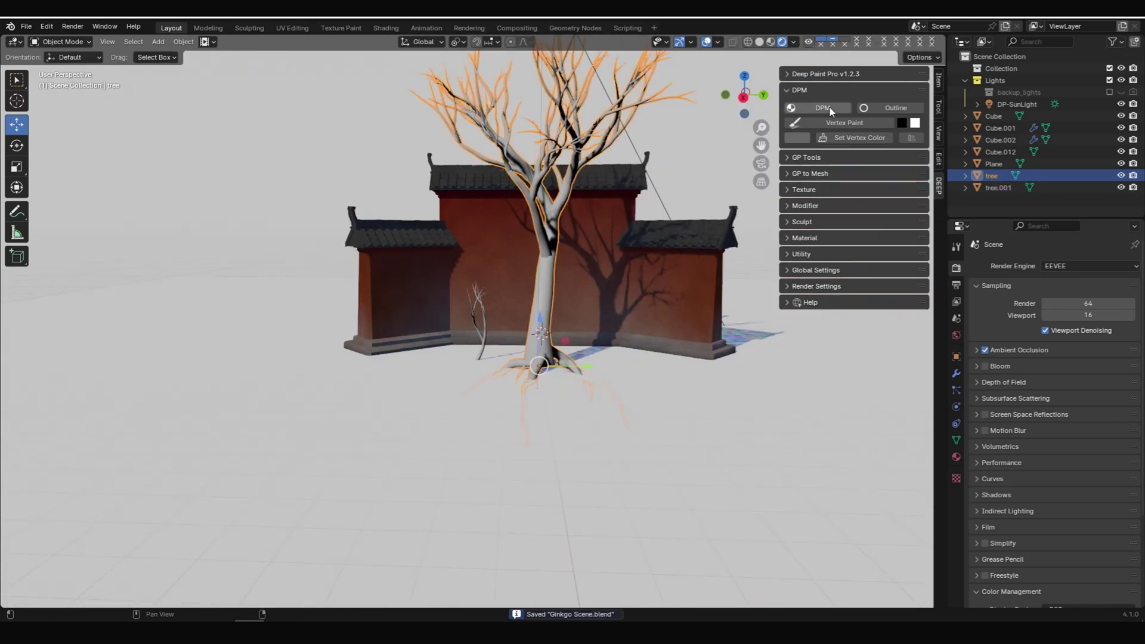
{"action": "scroll", "coordinate": [631, 213], "scroll_direction": "up", "scroll_amount": 2}
{"action": "left_click", "coordinate": [796, 137]}
{"action": "left_click", "coordinate": [838, 209]}
{"action": "left_click", "coordinate": [868, 306]}
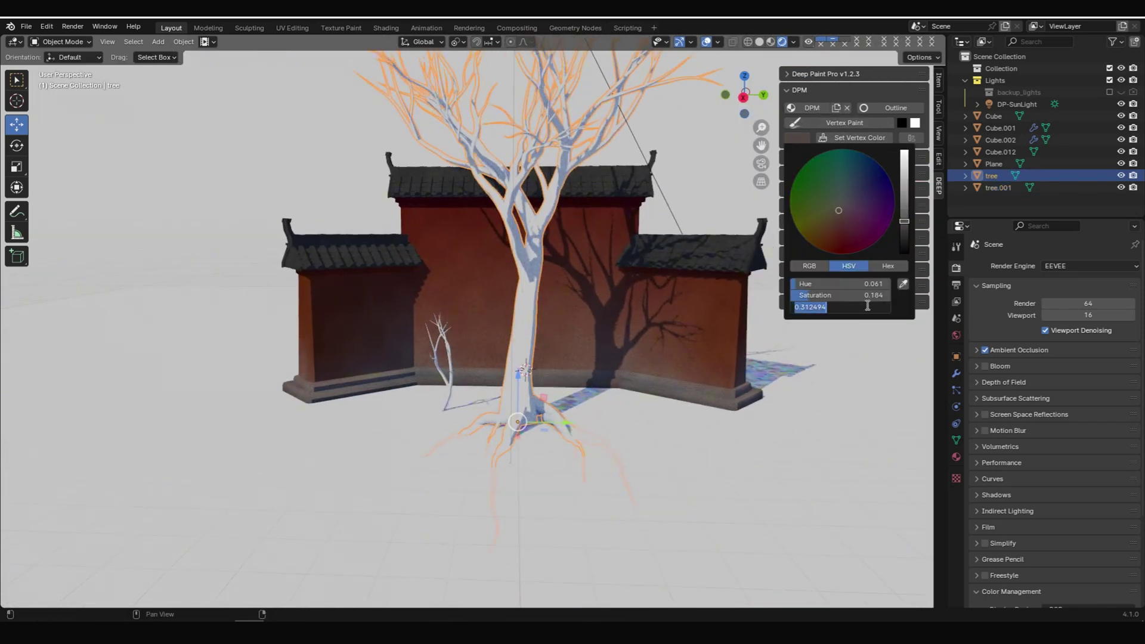
{"action": "type", "text": "0.3"}
{"action": "key", "text": "Return"}
{"action": "left_click", "coordinate": [857, 138]}
Fill the small separate branch with the same dark brown vertex colour
{"action": "left_click", "coordinate": [449, 361]}
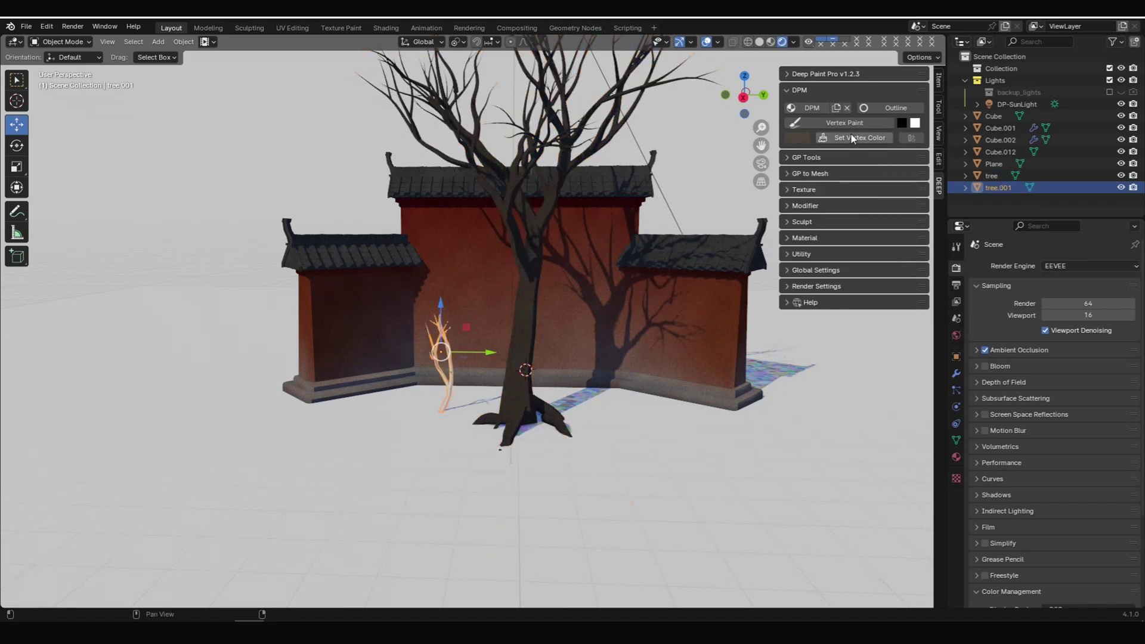
{"action": "left_click", "coordinate": [852, 138]}
{"action": "middle_click_drag", "start_coordinate": [363, 149], "coordinate": [525, 197]}
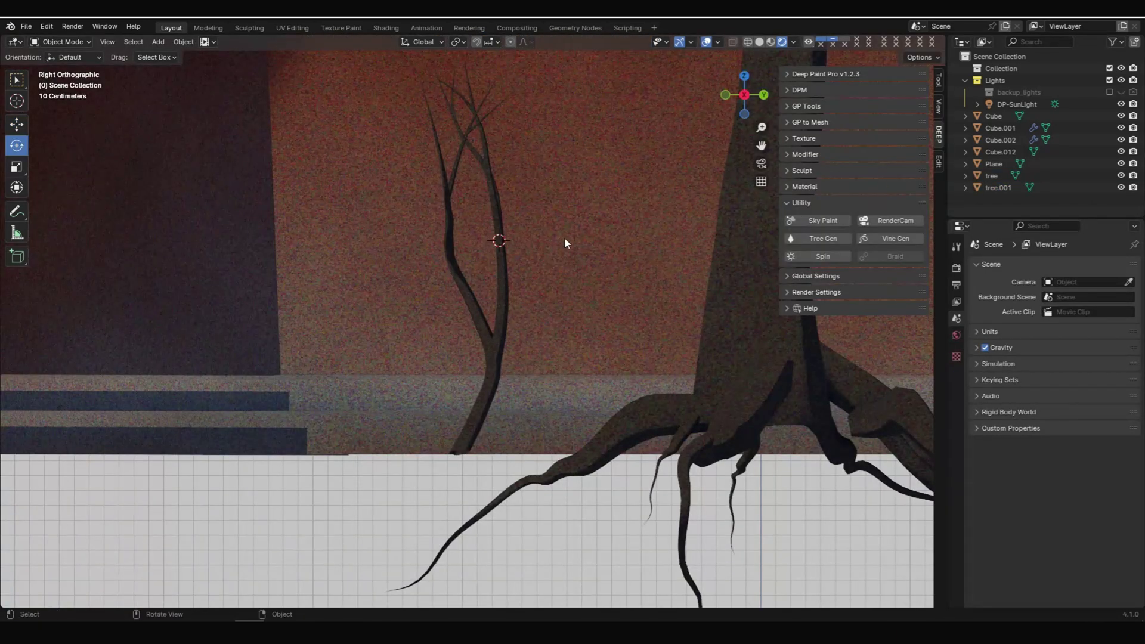
Add a Grease Pencil object at the small branch in Draw mode and open the options of the tex_2_Fill brush
{"action": "key", "text": "e"}
{"action": "left_click", "coordinate": [558, 189]}
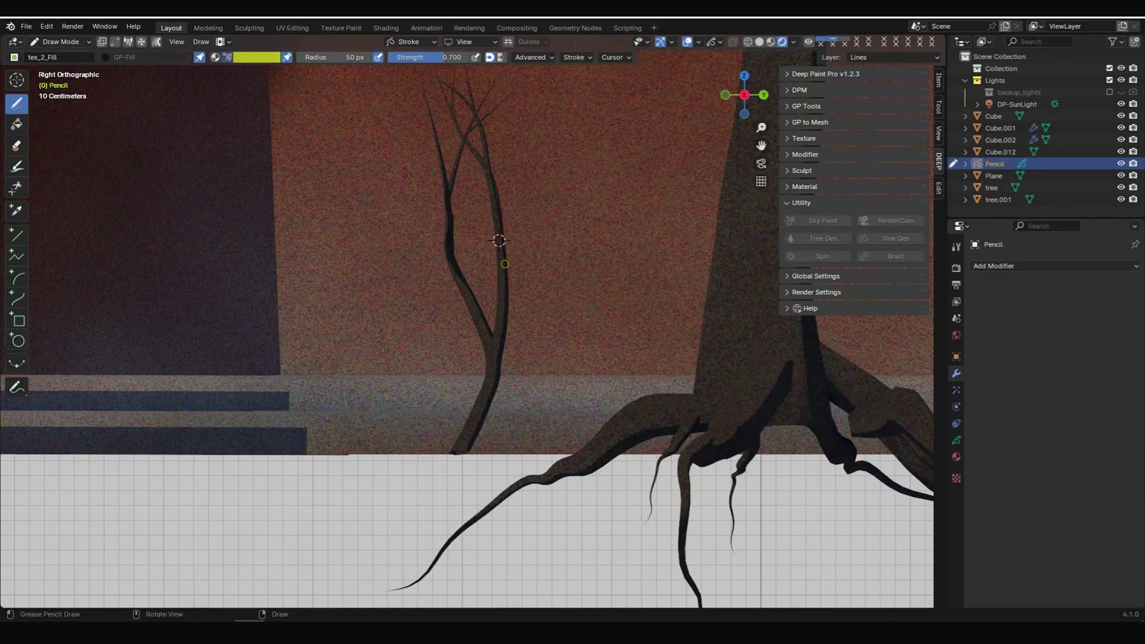
{"action": "key", "text": "s"}
{"action": "right_click", "coordinate": [503, 262]}
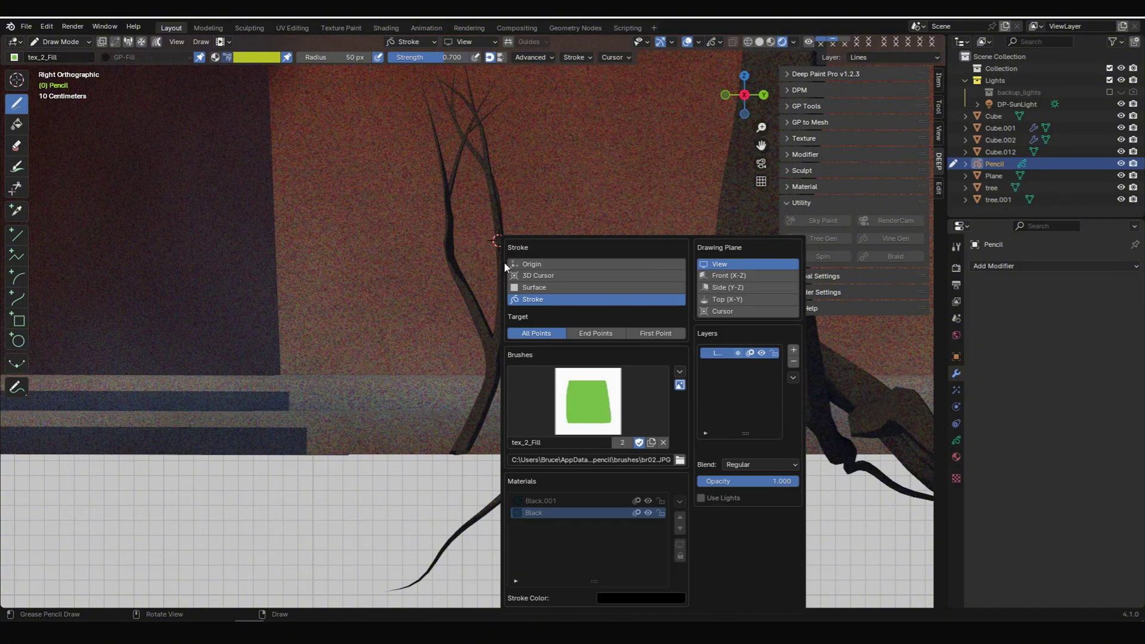
{"action": "left_click", "coordinate": [588, 382]}
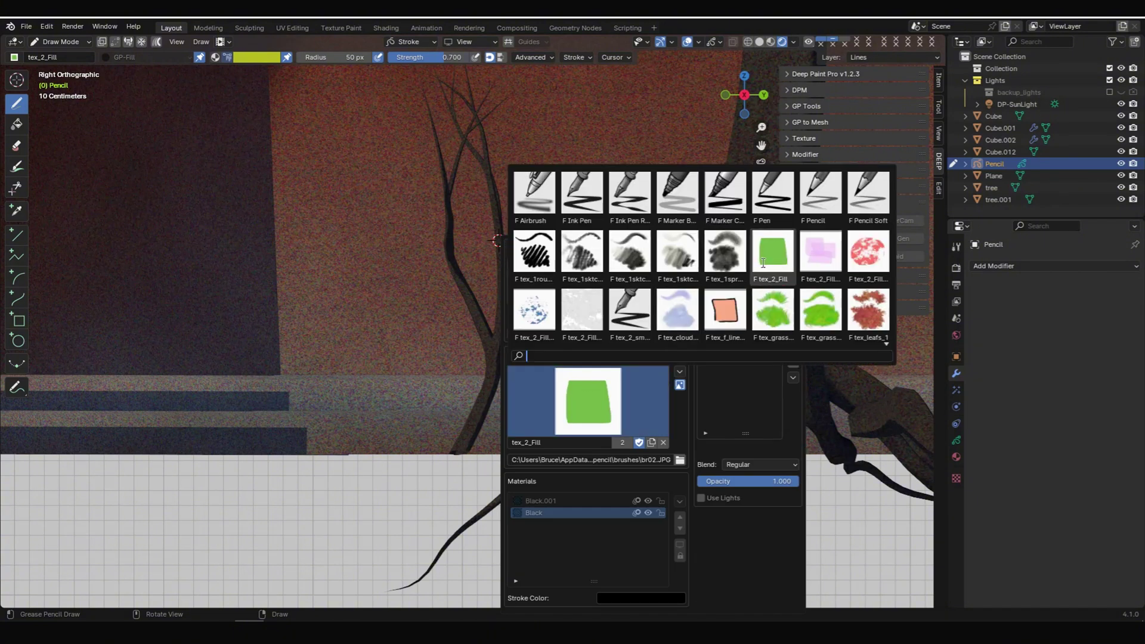
{"action": "left_click", "coordinate": [679, 372]}
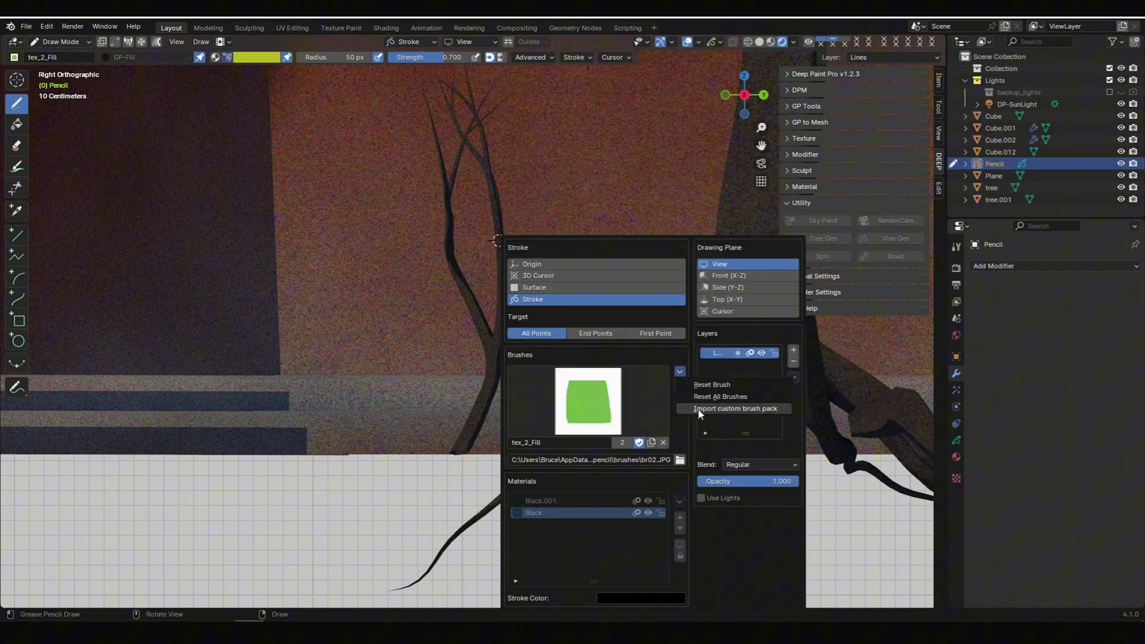
Set the stroke placement to 3D Cursor and draw a cluster of yellow-green ginkgo leaves around the small branch
{"action": "left_click", "coordinate": [540, 264]}
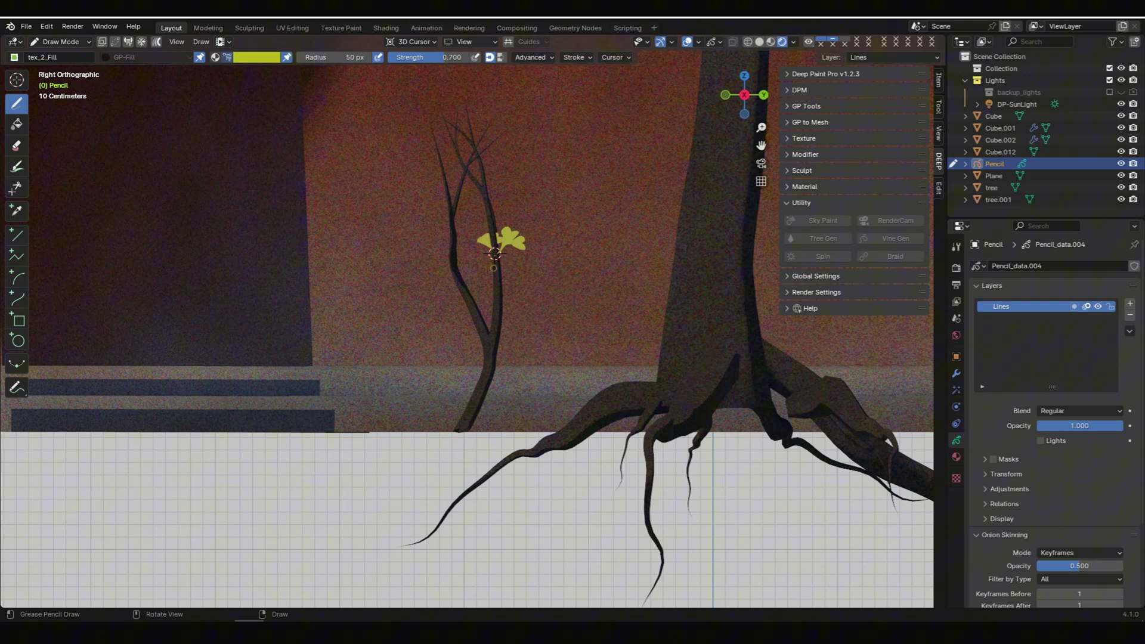
{"action": "middle_click_drag", "start_coordinate": [494, 253], "coordinate": [586, 302]}
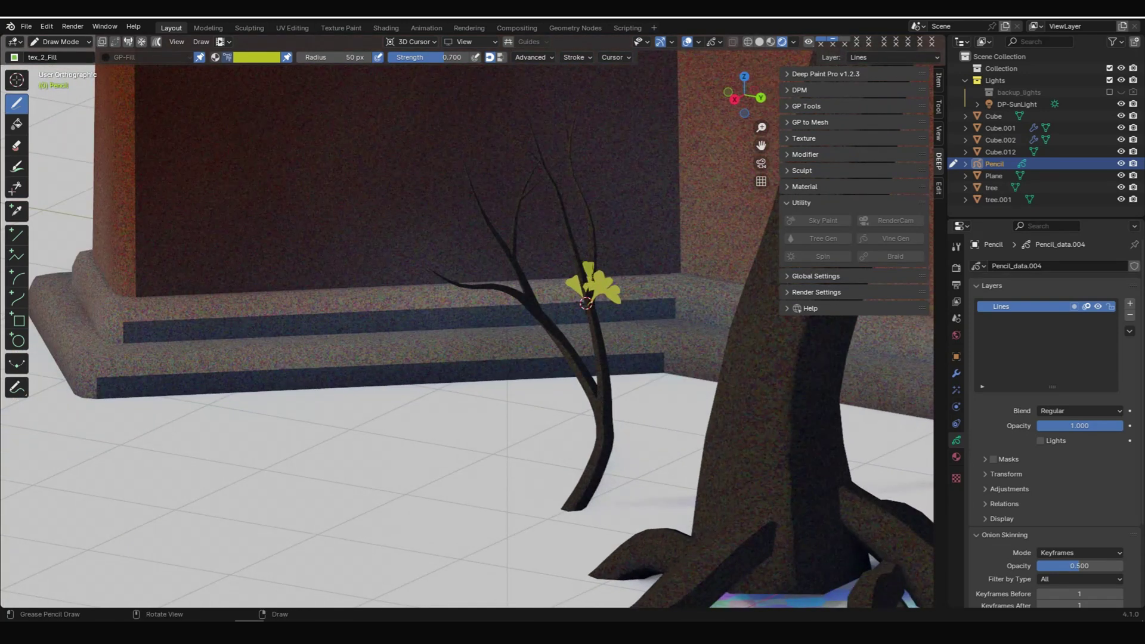
{"action": "mouse_move", "coordinate": [586, 302]}
{"action": "middle_mouse_down"}
{"action": "mouse_move", "coordinate": [483, 289]}
{"action": "mouse_move", "coordinate": [501, 283]}
{"action": "middle_mouse_up"}
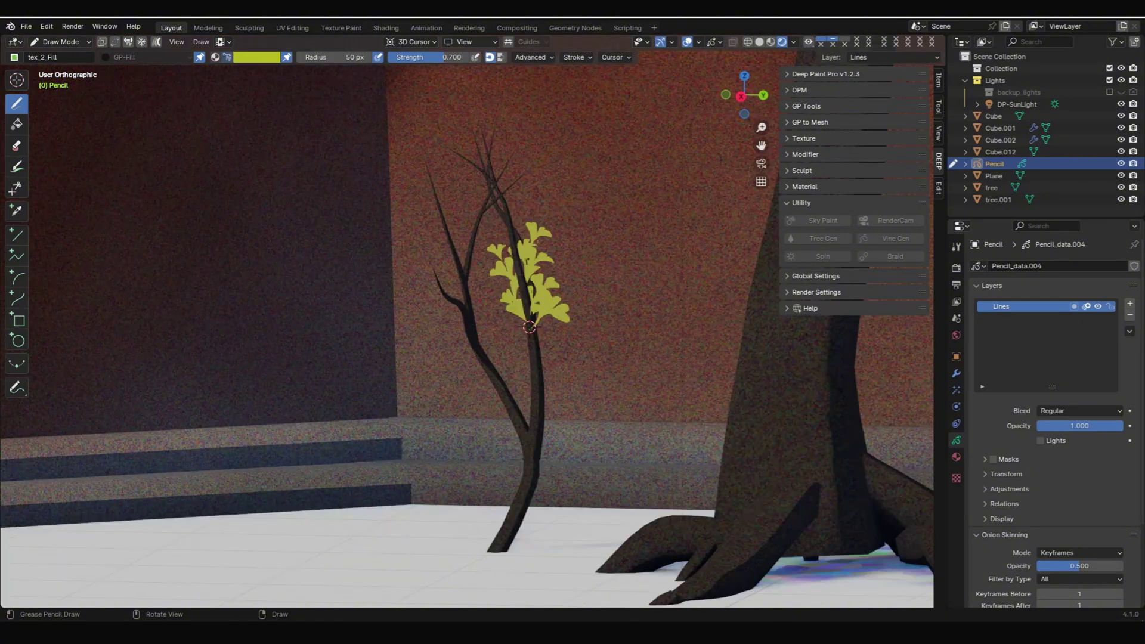
Convert the Grease Pencil ginkgo leaf strokes to a fill mesh
{"action": "key", "text": "e"}
{"action": "key", "text": "e"}
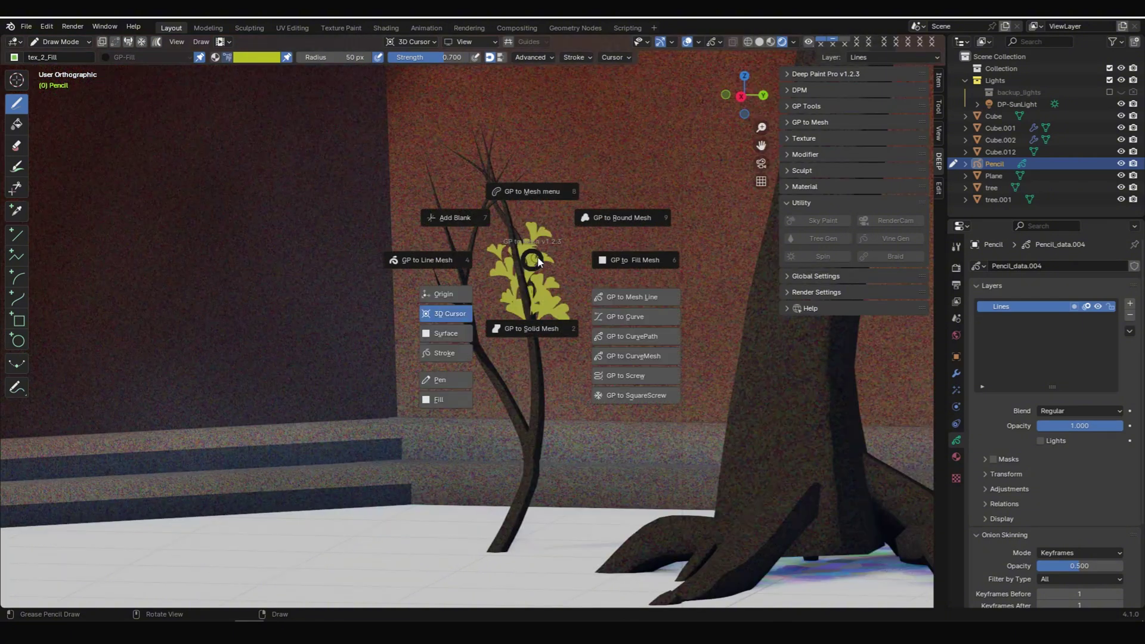
{"action": "left_click", "coordinate": [642, 260]}
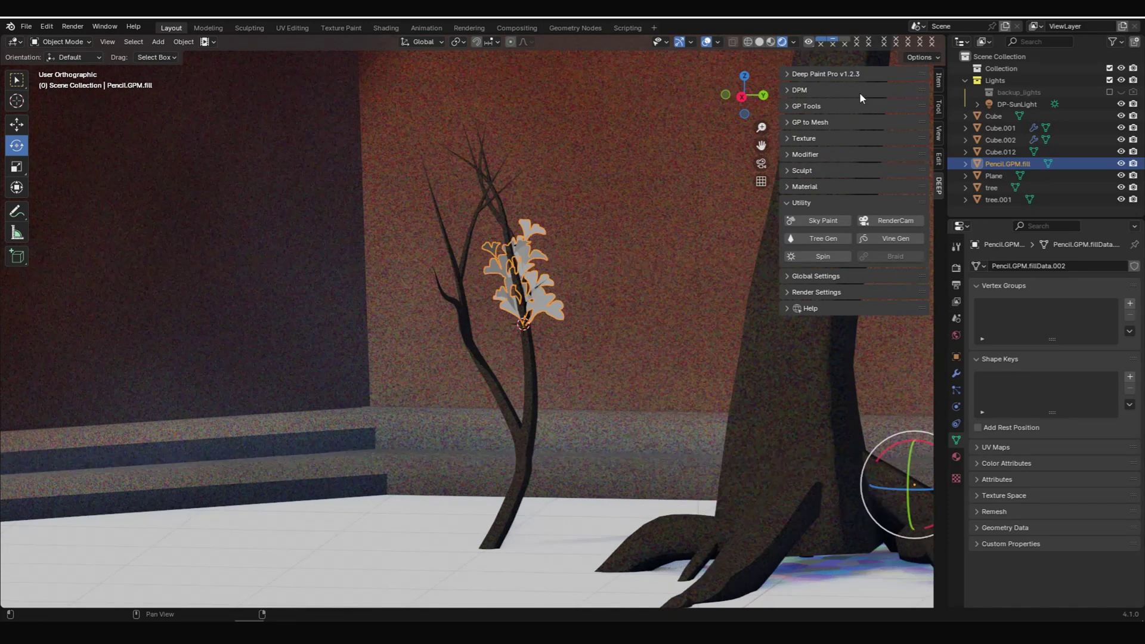
Apply a DPM material to the leaf mesh and fill it with a yellow vertex colour
{"action": "left_click", "coordinate": [797, 90]}
{"action": "left_click", "coordinate": [825, 136]}
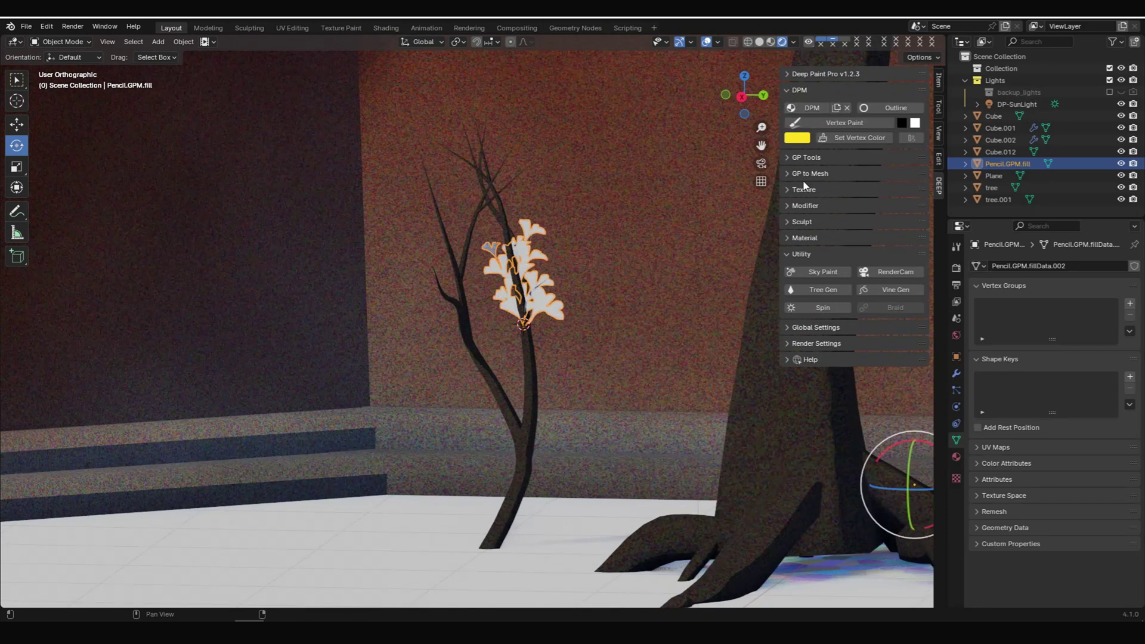
{"action": "left_click", "coordinate": [800, 138]}
{"action": "left_click", "coordinate": [849, 136]}
{"action": "left_click", "coordinate": [850, 137]}
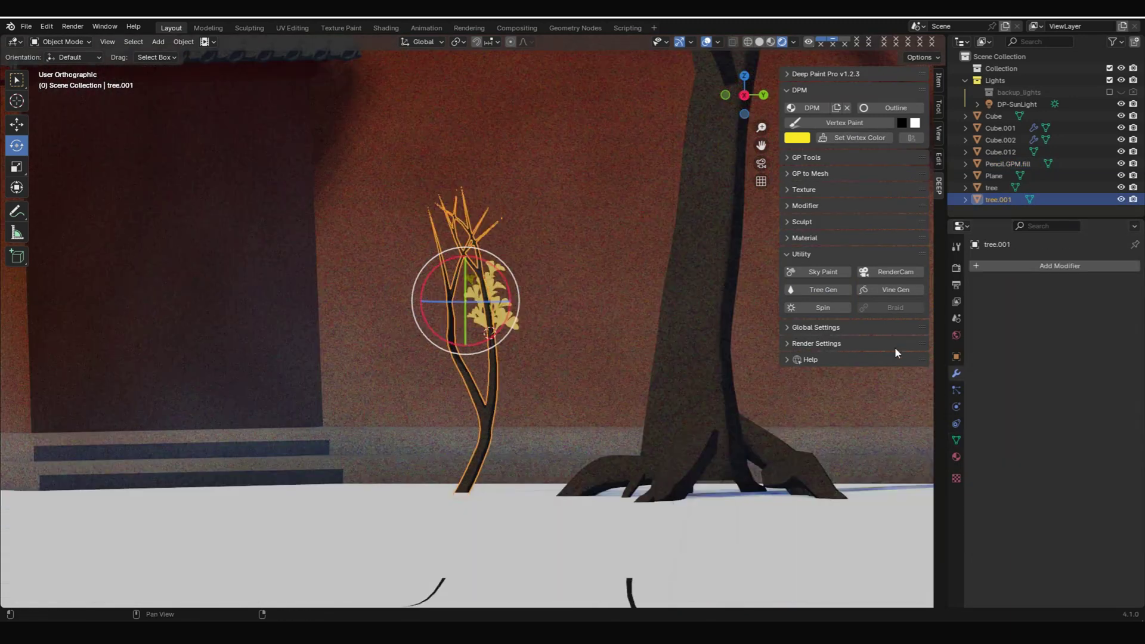
Add a Tree Gen scatter to the small branch, using the ginkgo leaf mesh as the scattered object
{"action": "left_click", "coordinate": [821, 291]}
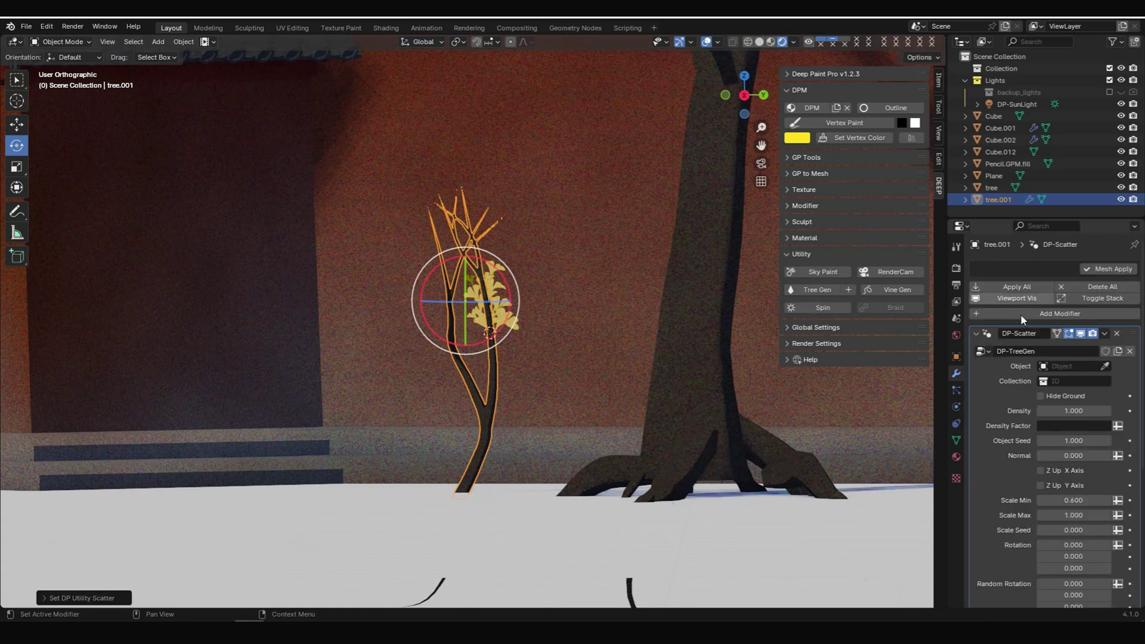
{"action": "left_click", "coordinate": [1104, 366]}
{"action": "left_click", "coordinate": [501, 294]}
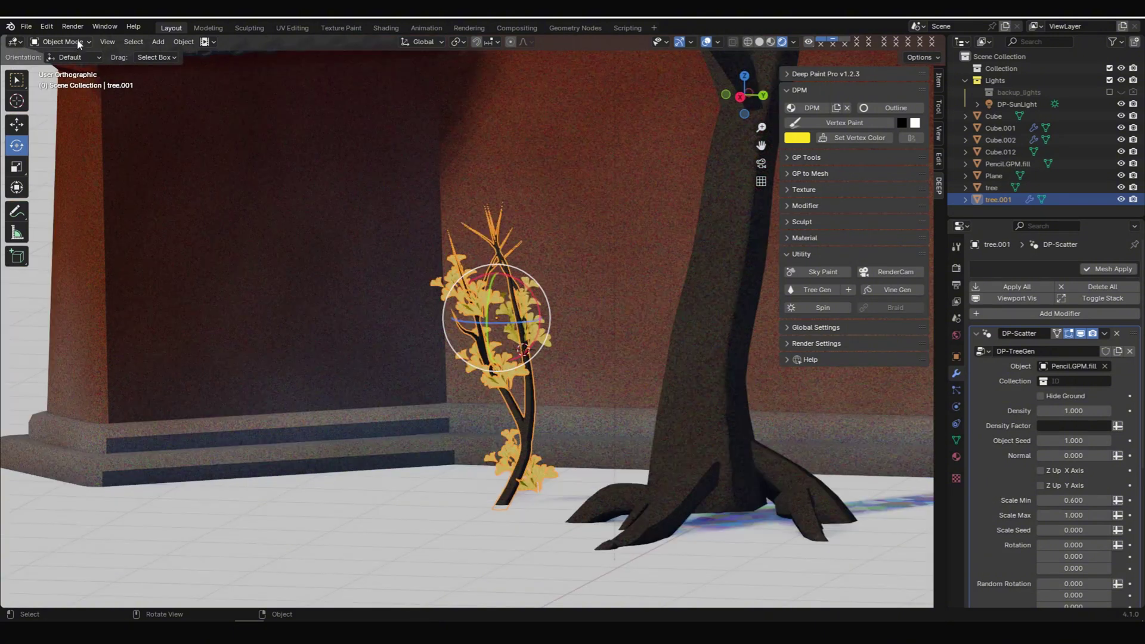
Weight-paint the upper twigs of the small branch at full weight in a vertex group named Leaf
{"action": "left_click", "coordinate": [62, 42]}
{"action": "left_click", "coordinate": [65, 110]}
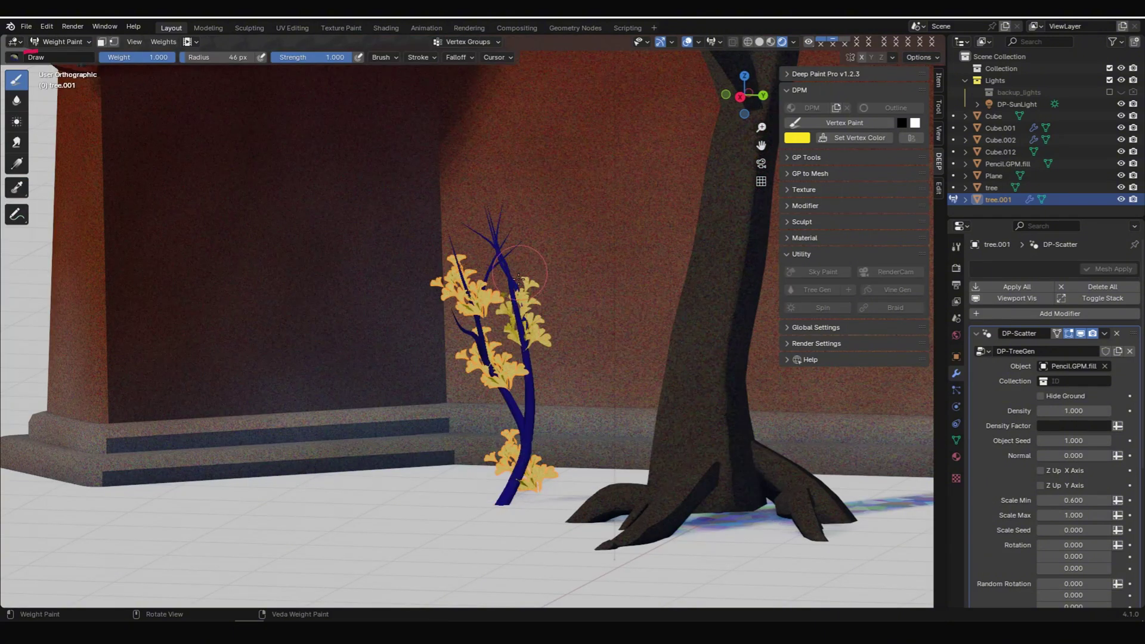
{"action": "right_click", "coordinate": [569, 354]}
{"action": "left_click", "coordinate": [607, 369]}
{"action": "double_click", "coordinate": [556, 372]}
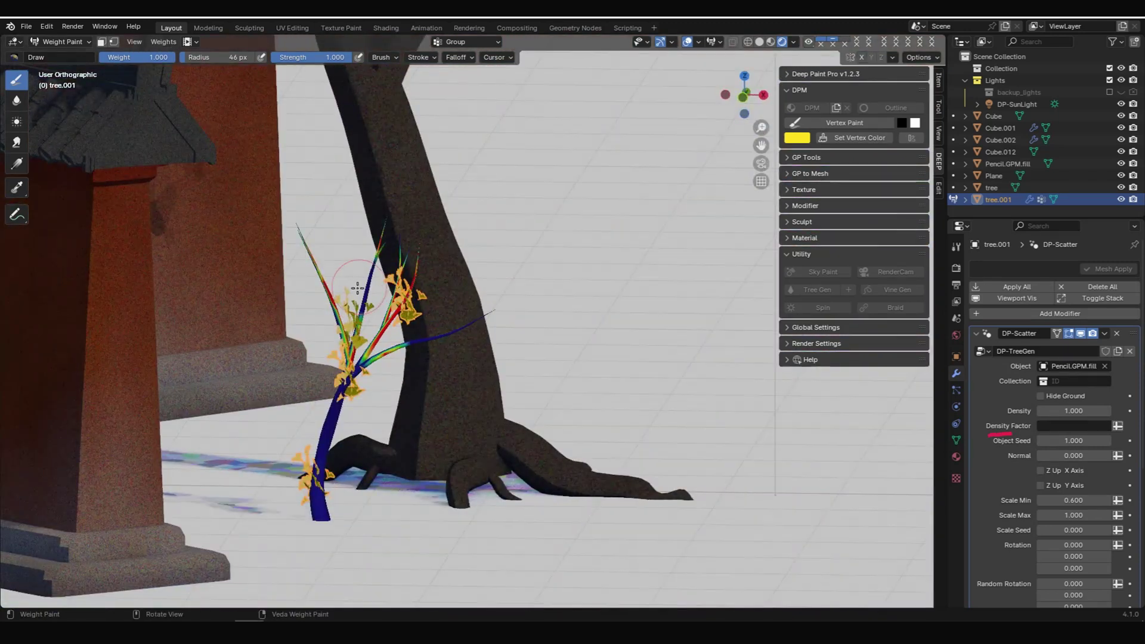
{"action": "left_click_drag", "start_coordinate": [357, 288], "coordinate": [485, 302]}
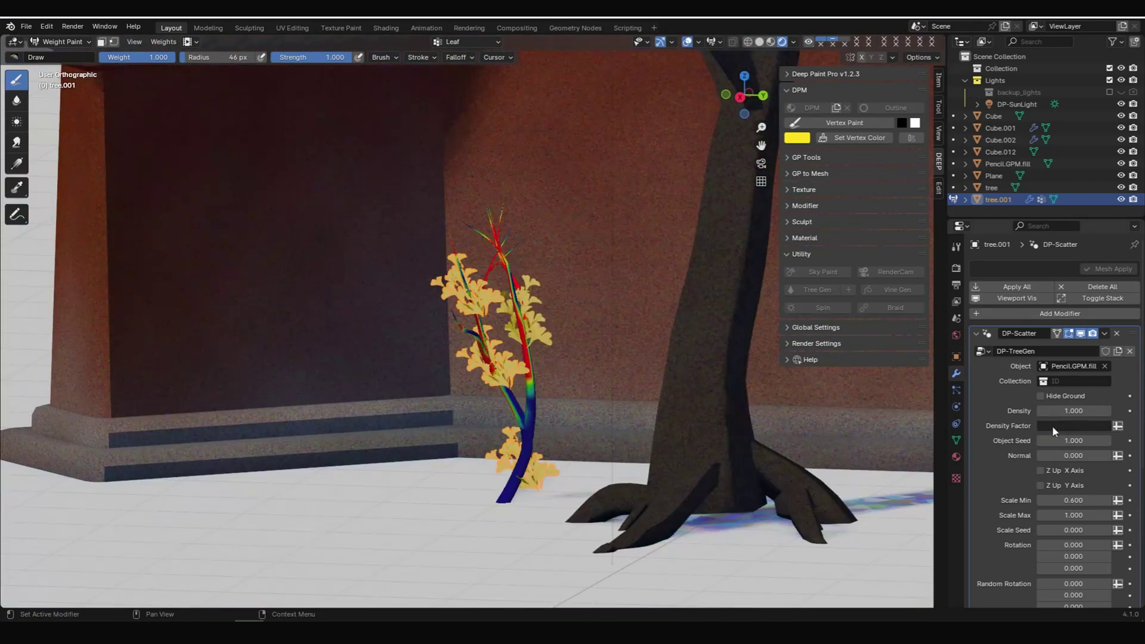
Use the Leaf vertex group as the scatter's density factor and set the density to 20
{"action": "left_click", "coordinate": [1097, 426]}
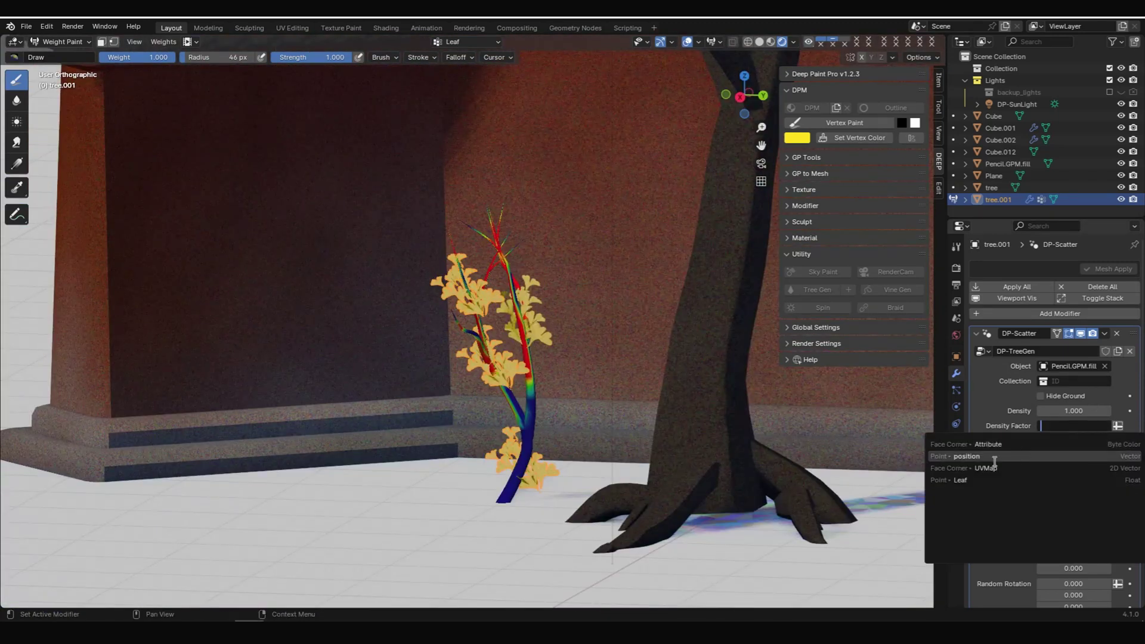
{"action": "left_click", "coordinate": [979, 479]}
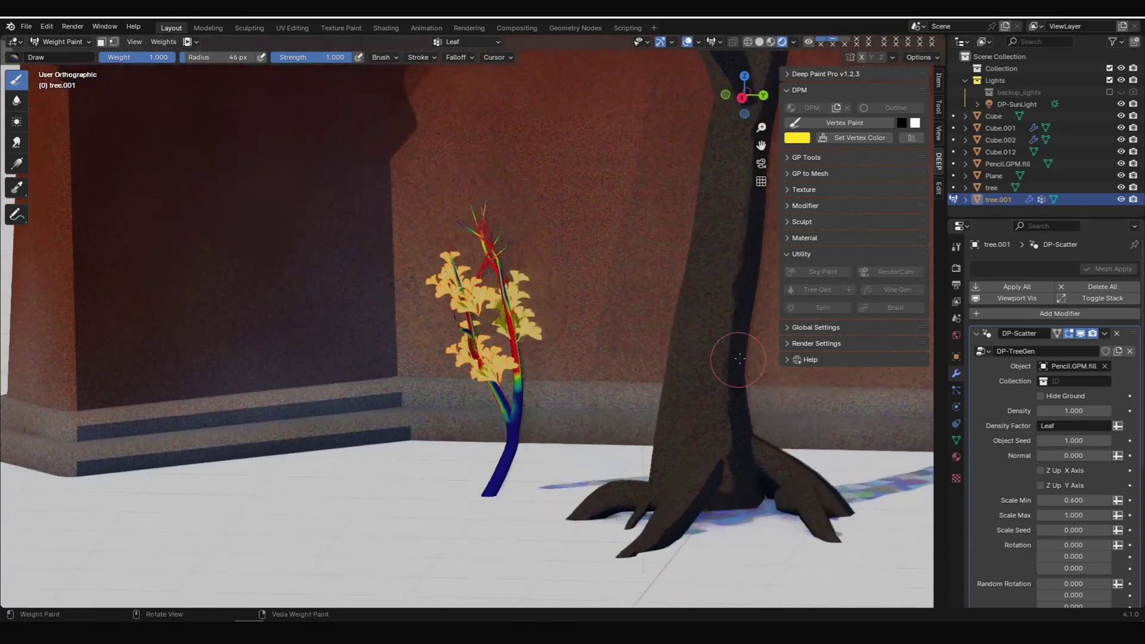
{"action": "left_click", "coordinate": [1082, 410]}
{"action": "type", "text": "20"}
{"action": "key", "text": "Return"}
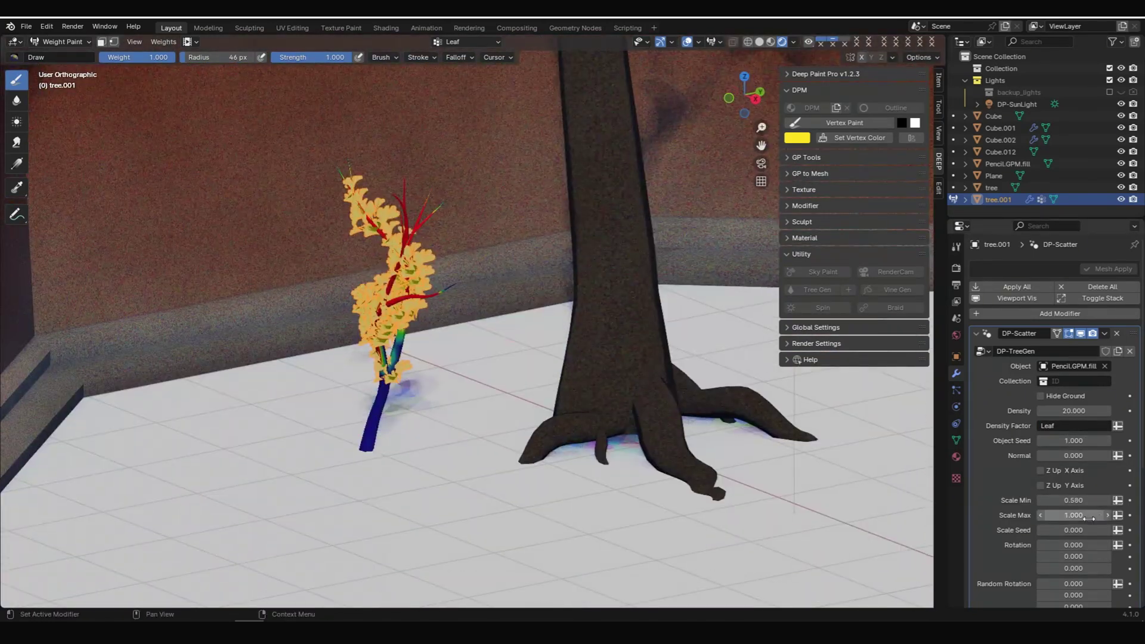
Try a leaf density of 50, restore it to 20, and set the random rotation and its seed to 0
{"action": "scroll", "coordinate": [1073, 418], "scroll_direction": "down", "scroll_amount": 7}
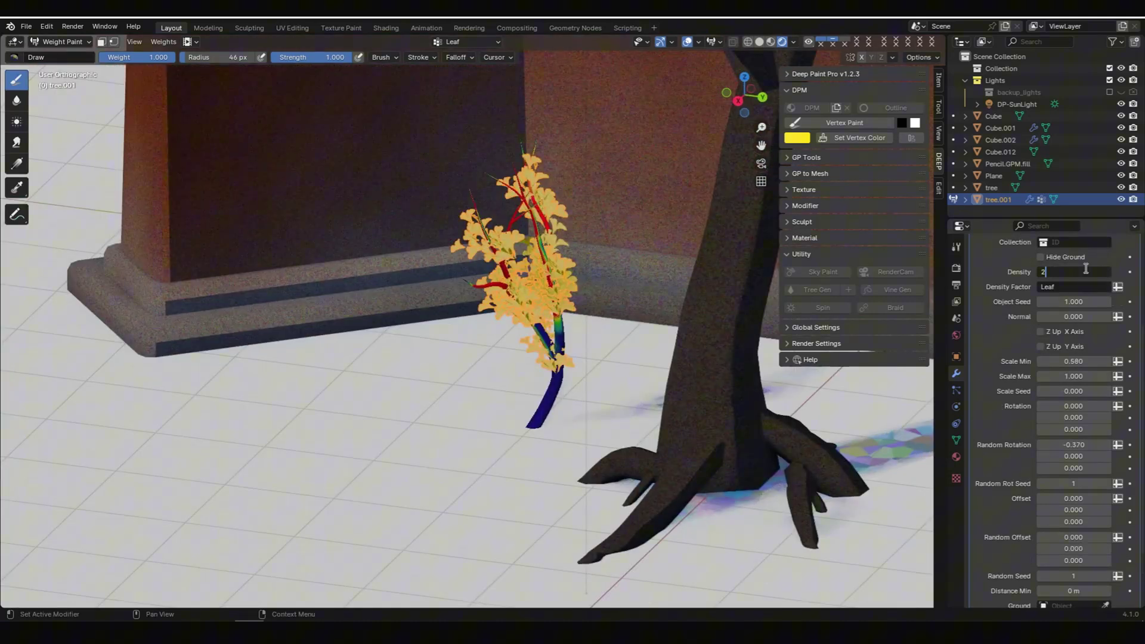
{"action": "double_click", "coordinate": [1073, 271]}
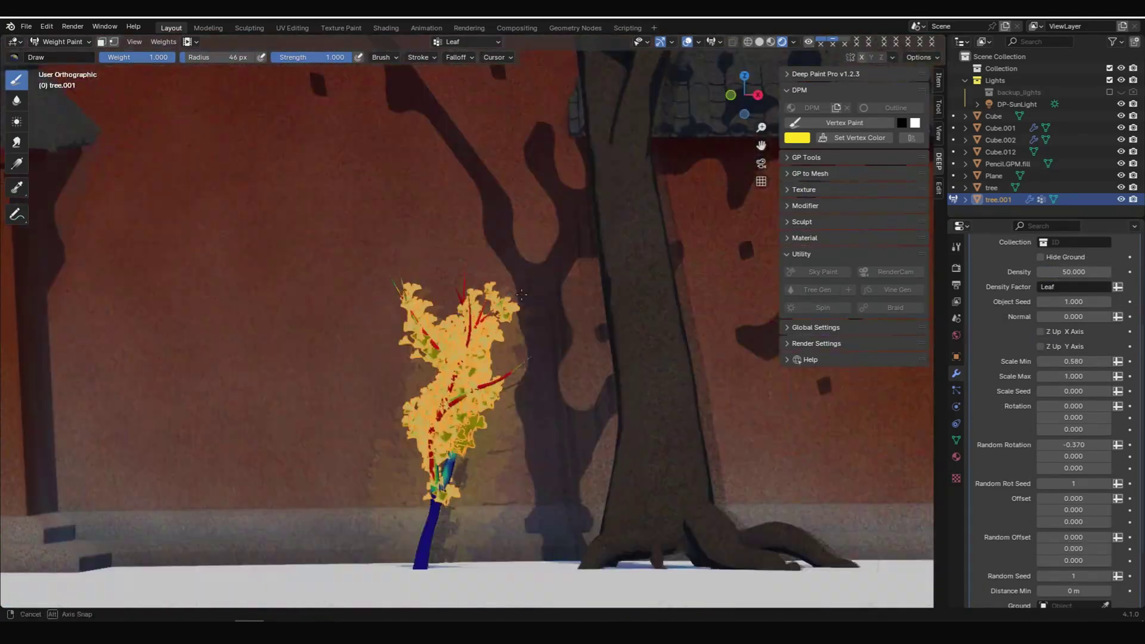
{"action": "type", "text": "3"}
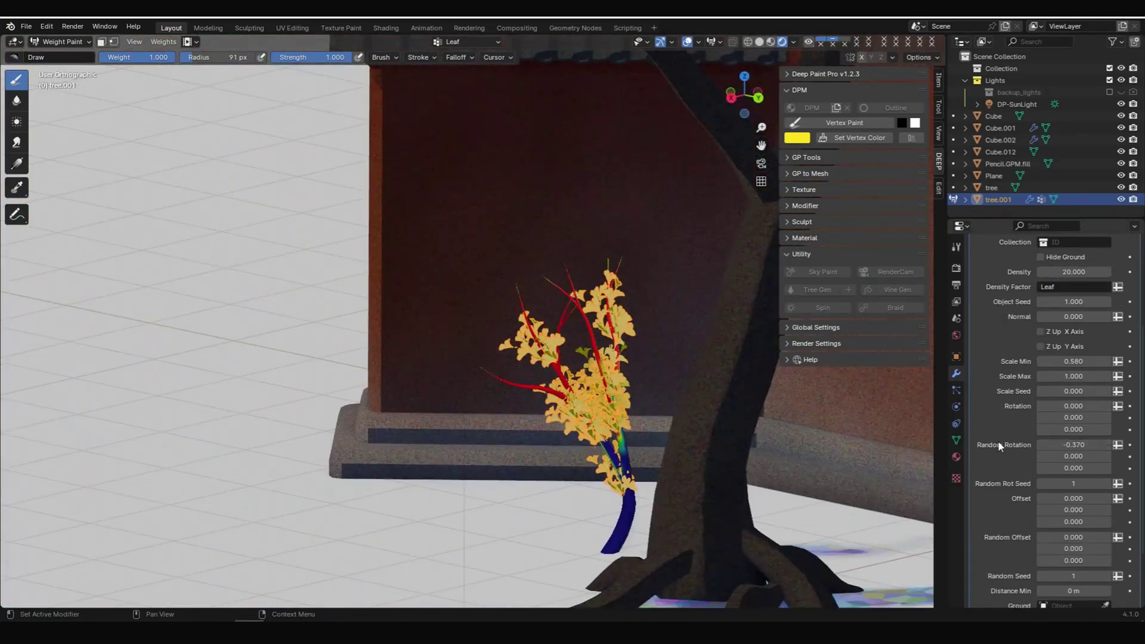
{"action": "double_click", "coordinate": [1073, 483]}
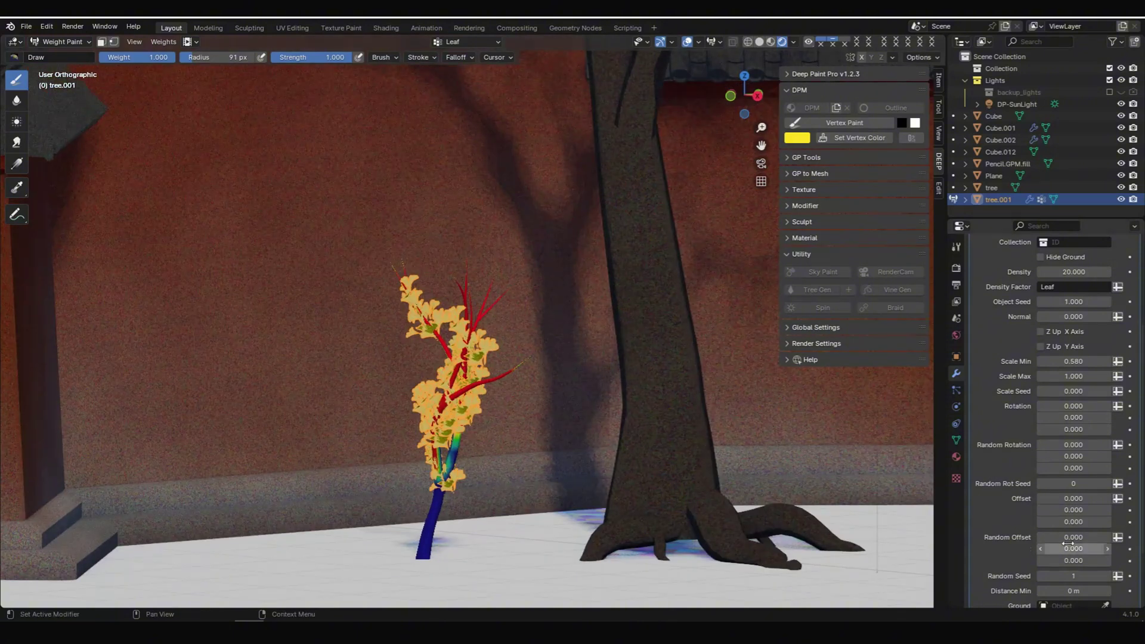
{"action": "scroll", "coordinate": [1073, 477], "scroll_direction": "down", "scroll_amount": 3}
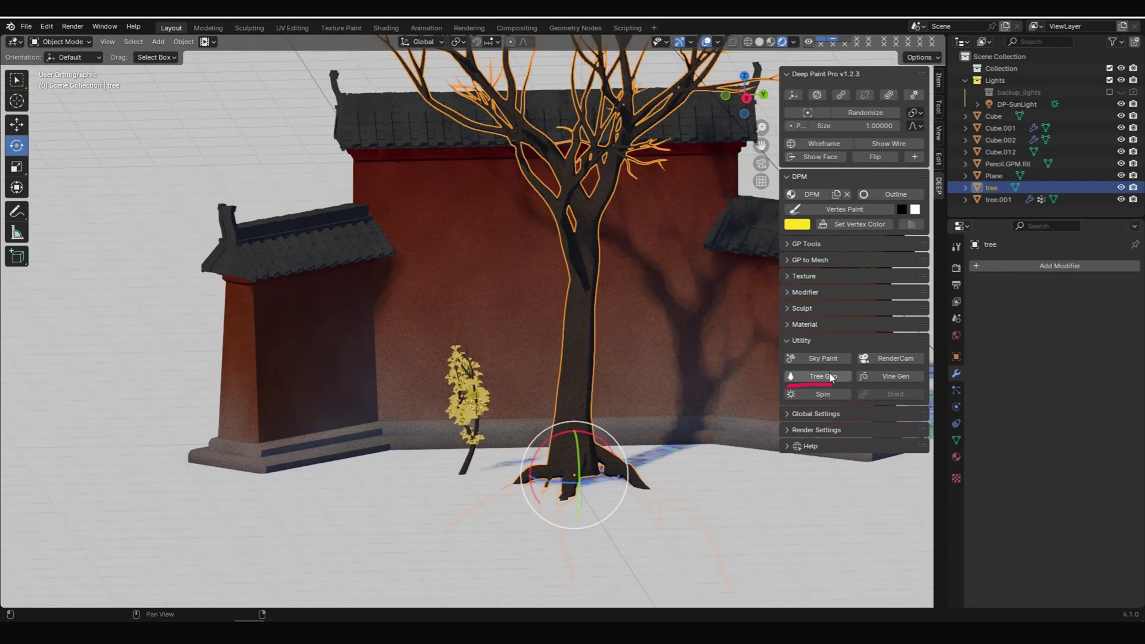
Add a Tree Gen scatter to the large tree, using the leafy small branch as the scattered object
{"action": "left_click", "coordinate": [830, 377]}
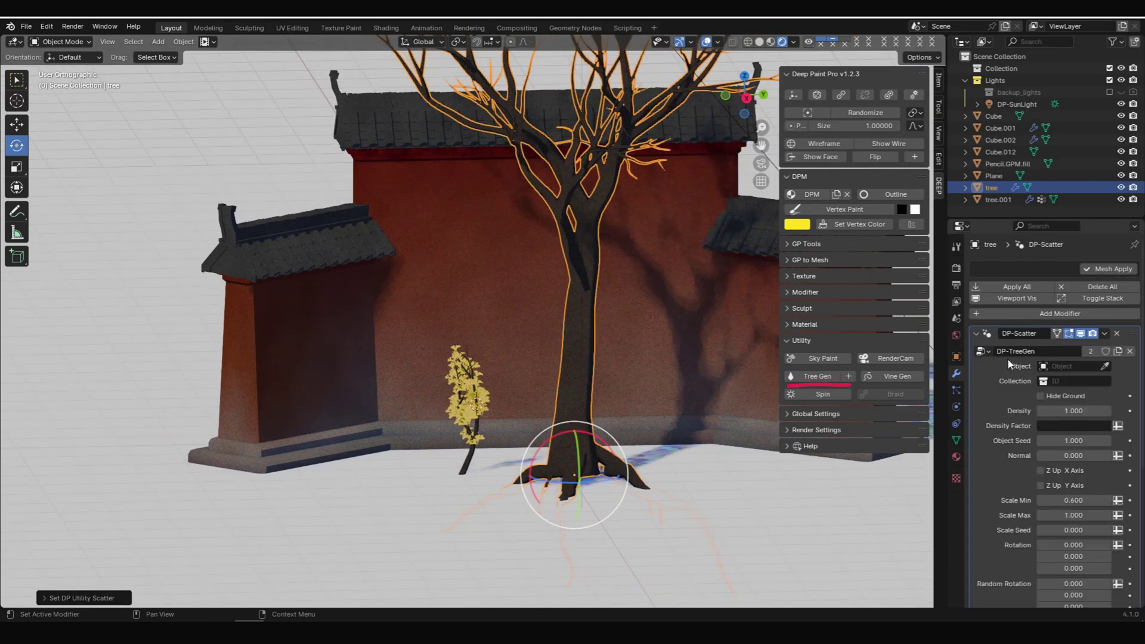
{"action": "left_click", "coordinate": [1101, 365]}
{"action": "left_click", "coordinate": [471, 384]}
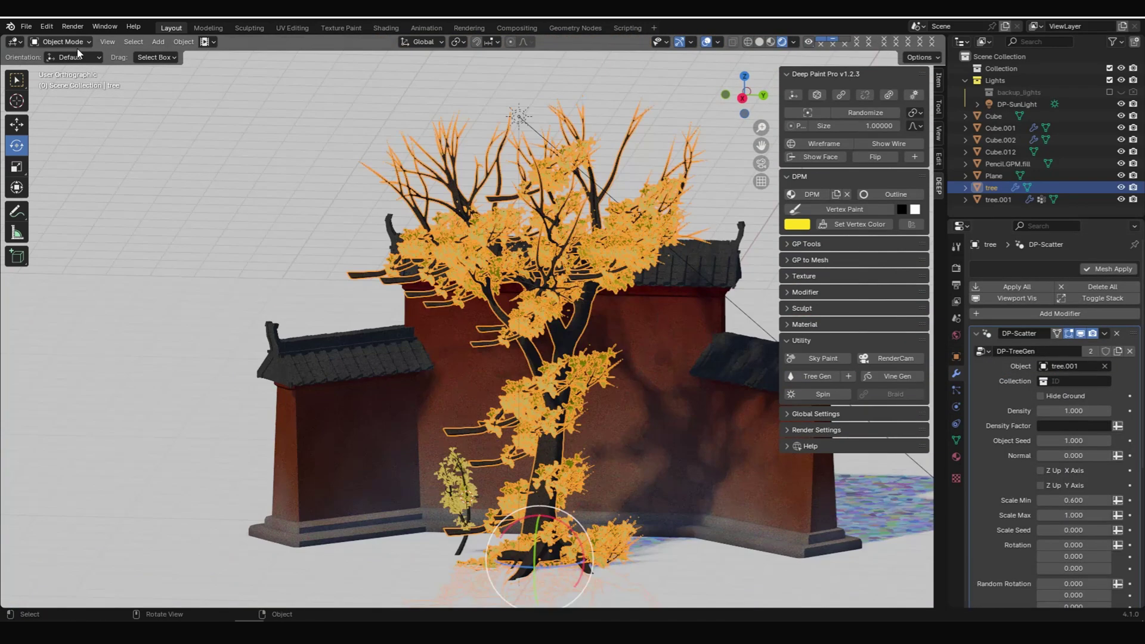
Switch the large tree to weight painting for its foliage, and open the snap options for the small branch
{"action": "left_click", "coordinate": [63, 42]}
{"action": "left_click", "coordinate": [63, 105]}
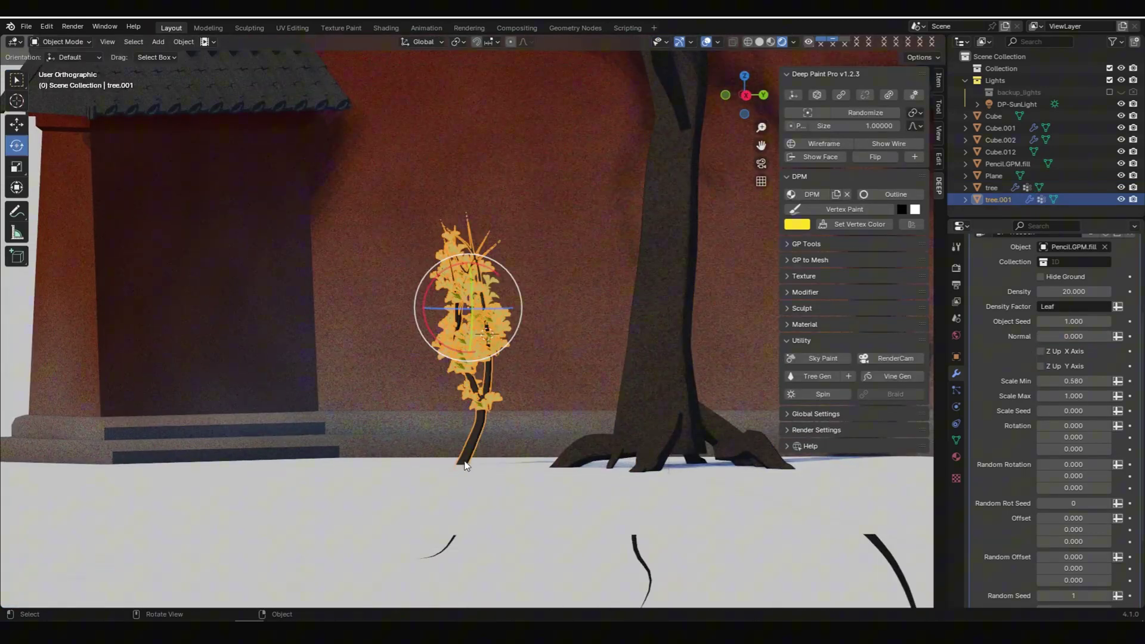
{"action": "key", "text": "shift+s"}
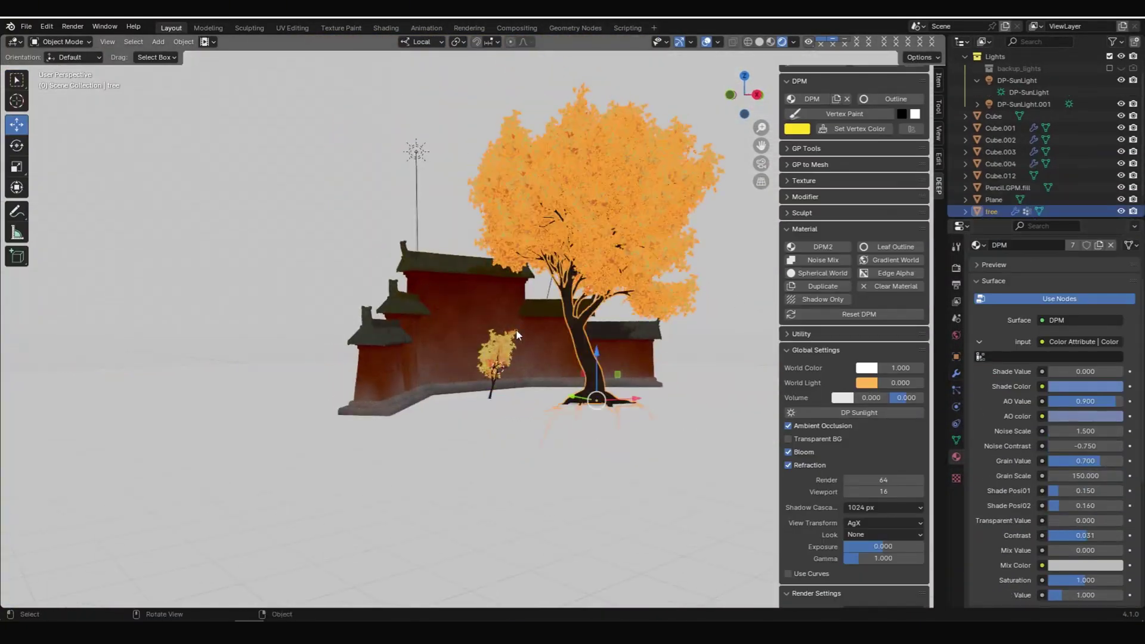
Select the wall's roof sections one after another and examine the shade and AO settings of their DPM2 materials
{"action": "left_click", "coordinate": [436, 286]}
{"action": "left_click", "coordinate": [441, 265]}
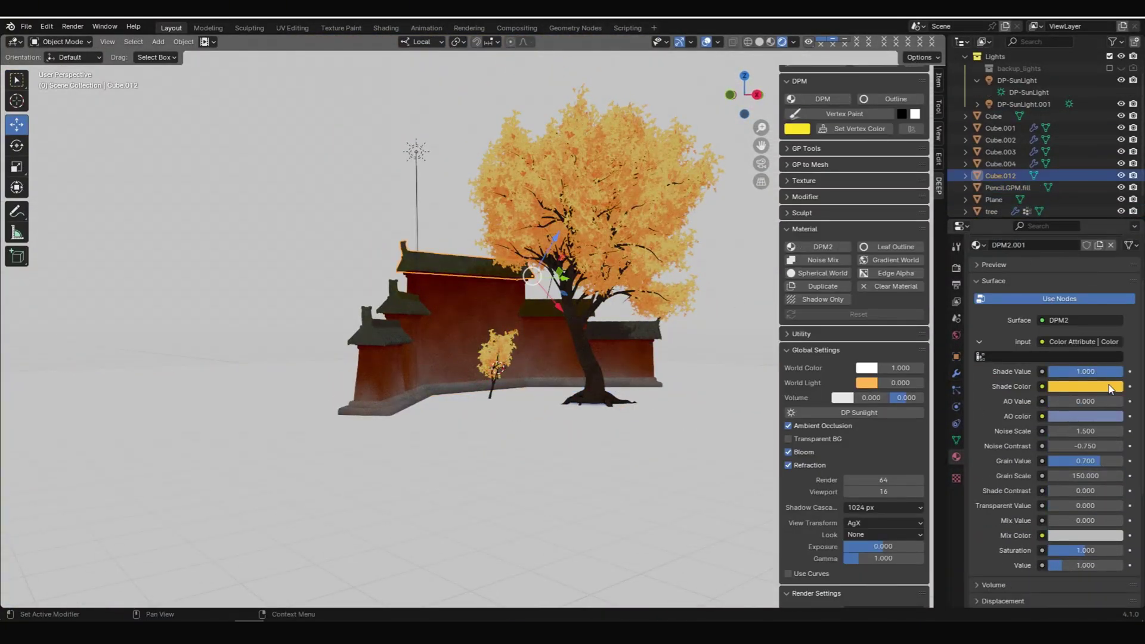
{"action": "left_click", "coordinate": [408, 305]}
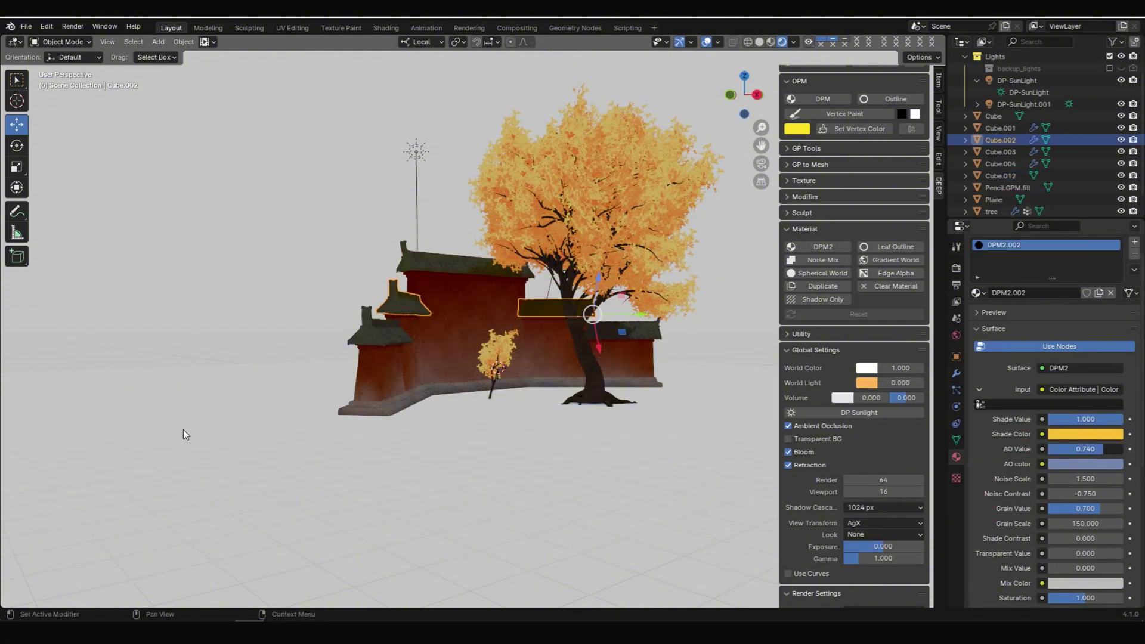
{"action": "left_click", "coordinate": [382, 334]}
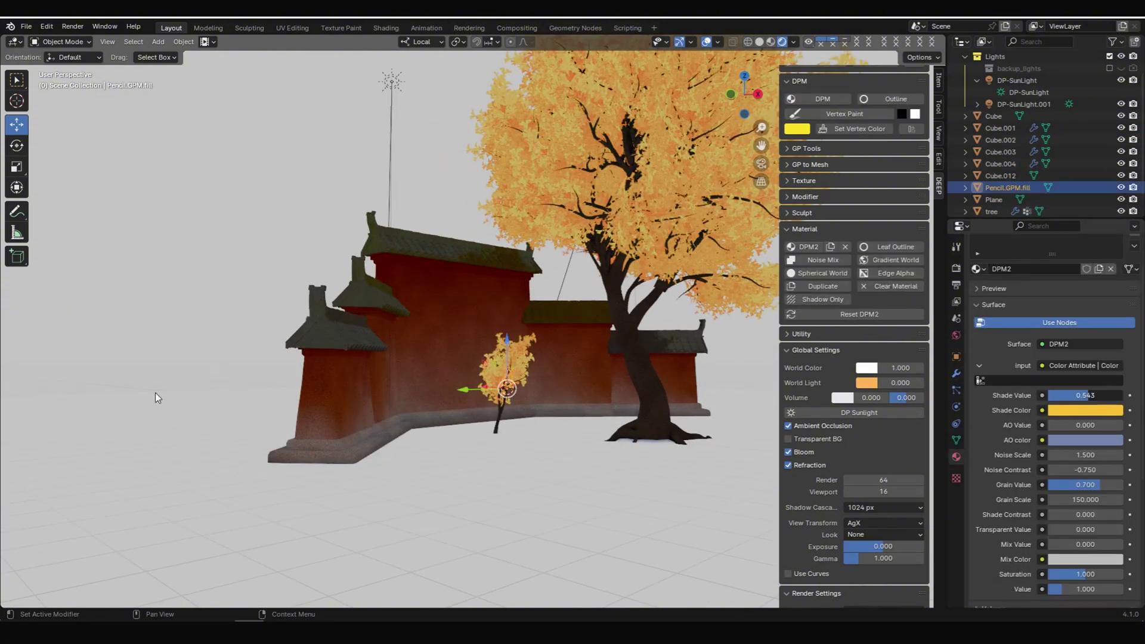
Adjust the shade colour of the ginkgo leaf mesh's DPM2 material
{"action": "left_click", "coordinate": [1085, 410]}
{"action": "left_click_drag", "start_coordinate": [1071, 303], "coordinate": [1064, 313]}
{"action": "left_click_drag", "start_coordinate": [1085, 500], "coordinate": [1099, 499]}
Add a Tree Gen scatter to the ground plane
{"action": "mouse_move", "coordinate": [635, 337]}
{"action": "middle_mouse_down"}
{"action": "mouse_move", "coordinate": [609, 324]}
{"action": "mouse_move", "coordinate": [647, 214]}
{"action": "mouse_move", "coordinate": [281, 217]}
{"action": "middle_mouse_up"}
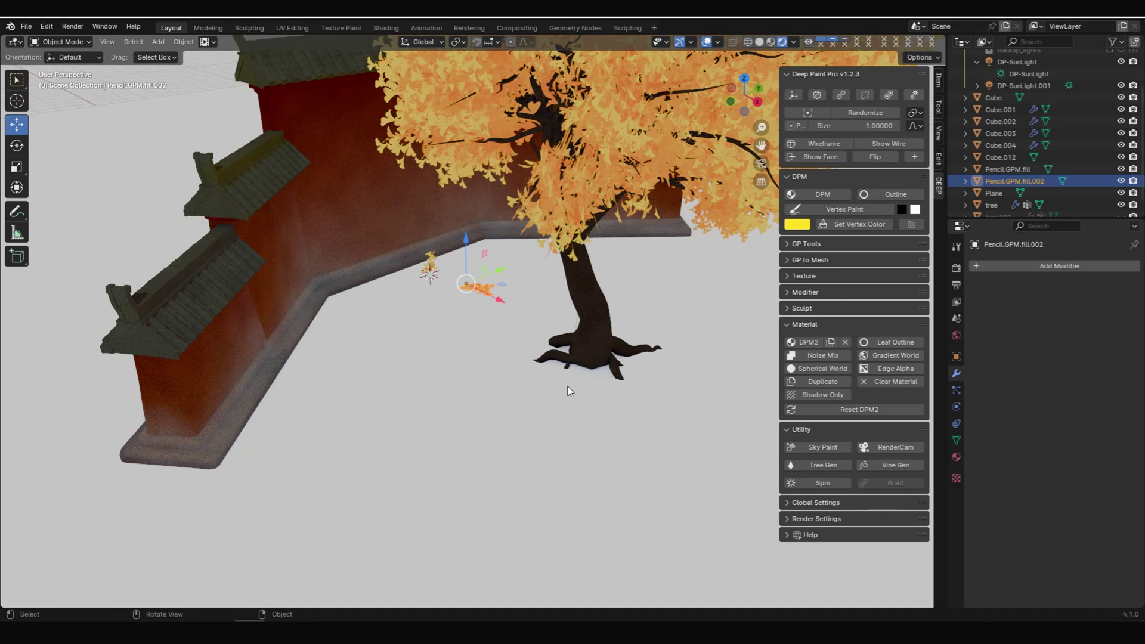
{"action": "left_click", "coordinate": [557, 403]}
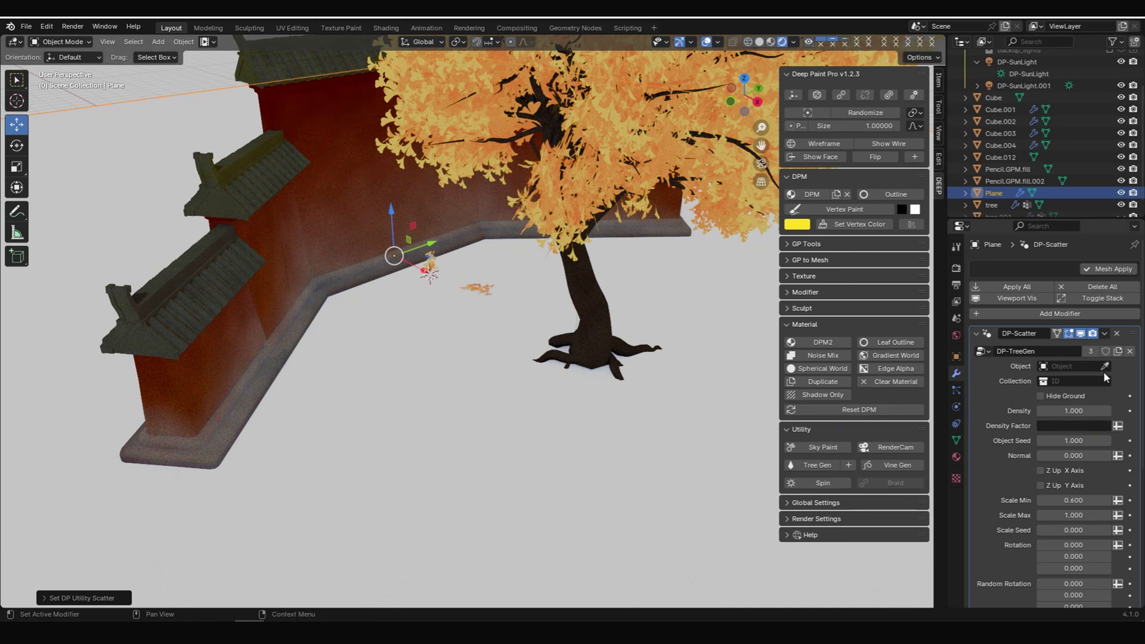
{"action": "scroll", "coordinate": [618, 431], "scroll_direction": "down", "scroll_amount": 5}
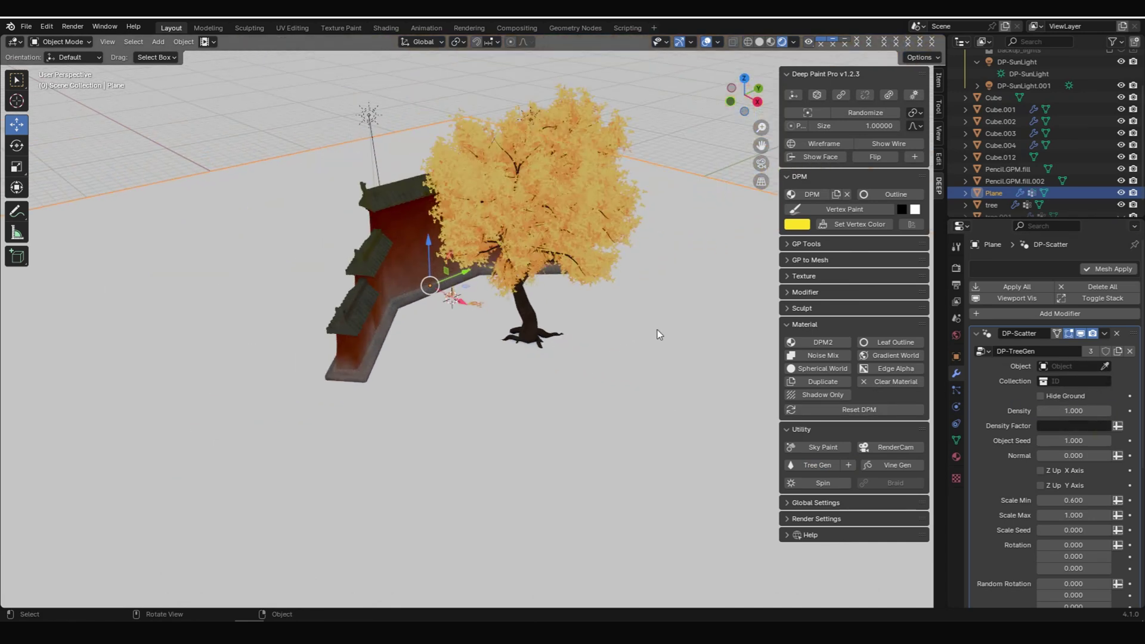
Subdivide the ground plane with 50 cuts in Edit Mode and return to Object Mode
{"action": "key", "text": "Tab"}
{"action": "right_click", "coordinate": [617, 322]}
{"action": "left_click", "coordinate": [617, 322]}
{"action": "left_click", "coordinate": [52, 601]}
{"action": "double_click", "coordinate": [178, 515]}
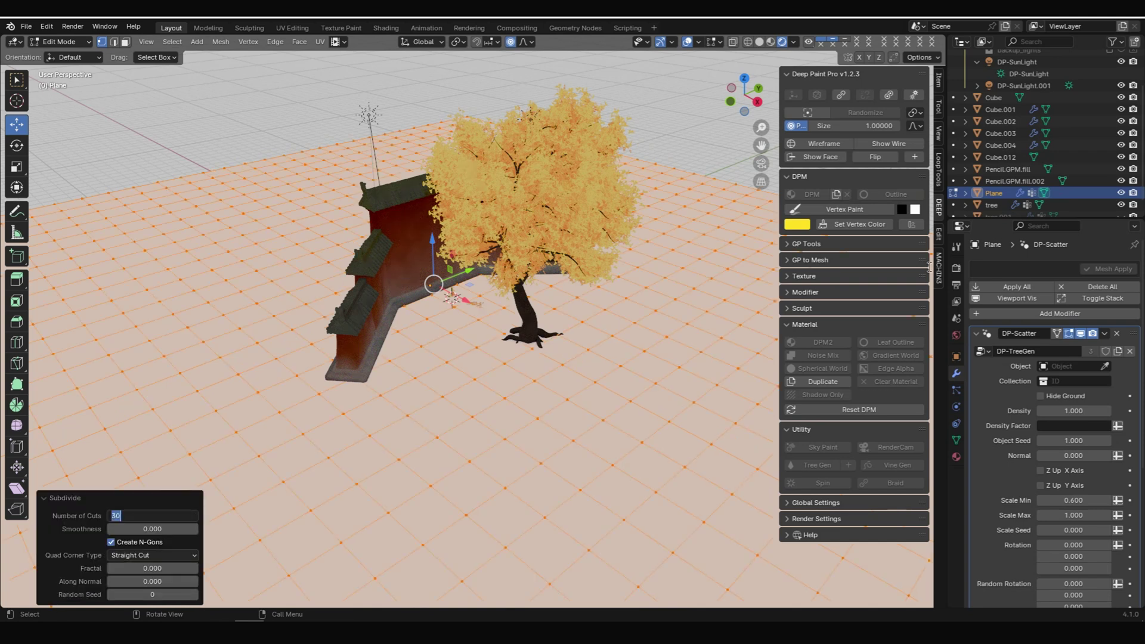
{"action": "type", "text": "50"}
{"action": "key", "text": "Return"}
{"action": "left_click", "coordinate": [549, 334]}
{"action": "scroll", "coordinate": [566, 322], "scroll_direction": "up", "scroll_amount": 3}
{"action": "key", "text": "Tab"}
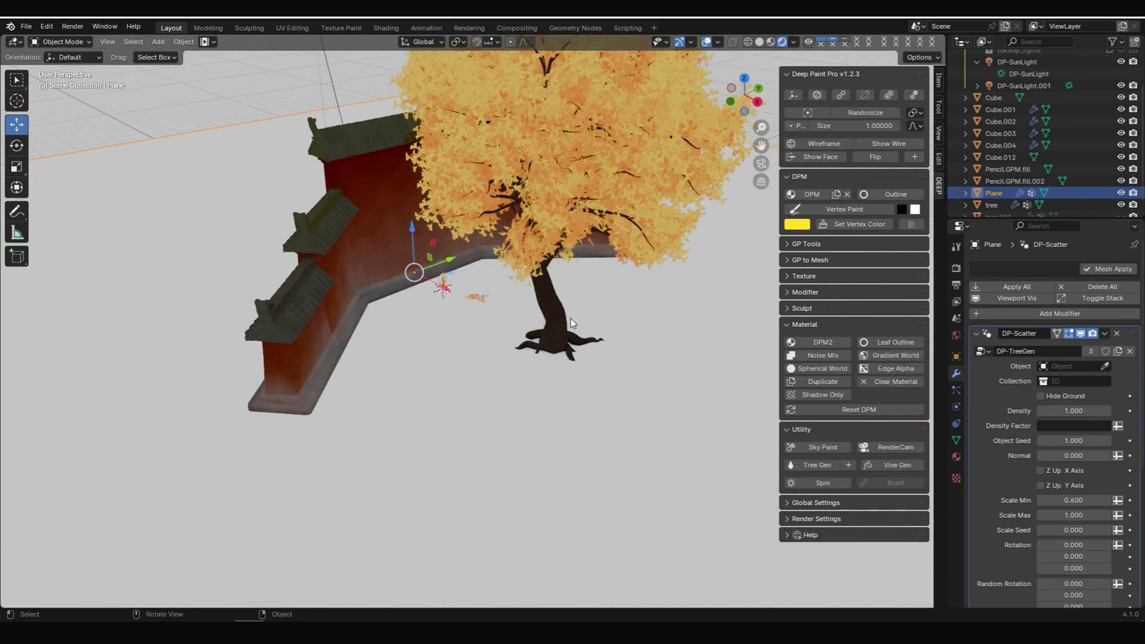
Weight-paint the ground plane around the tree's roots and along the foot of the wall in the Ground1 group
{"action": "left_click", "coordinate": [63, 41]}
{"action": "left_click", "coordinate": [60, 107]}
{"action": "mouse_move", "coordinate": [549, 370]}
{"action": "left_mouse_down"}
{"action": "mouse_move", "coordinate": [542, 329]}
{"action": "mouse_move", "coordinate": [609, 386]}
{"action": "mouse_move", "coordinate": [632, 344]}
{"action": "left_mouse_up"}
{"action": "left_click_drag", "start_coordinate": [465, 282], "coordinate": [381, 303]}
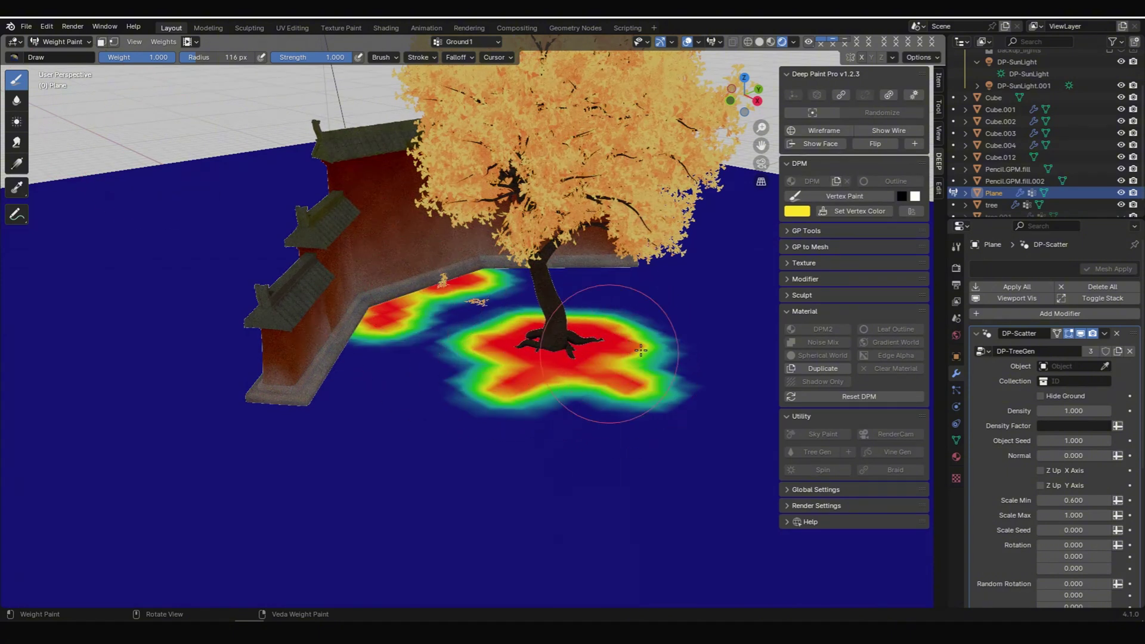
Scatter the flat ground leaf cluster over the plane and limit its density with the Ground1 vertex group
{"action": "left_click", "coordinate": [1103, 366]}
{"action": "left_click", "coordinate": [484, 297]}
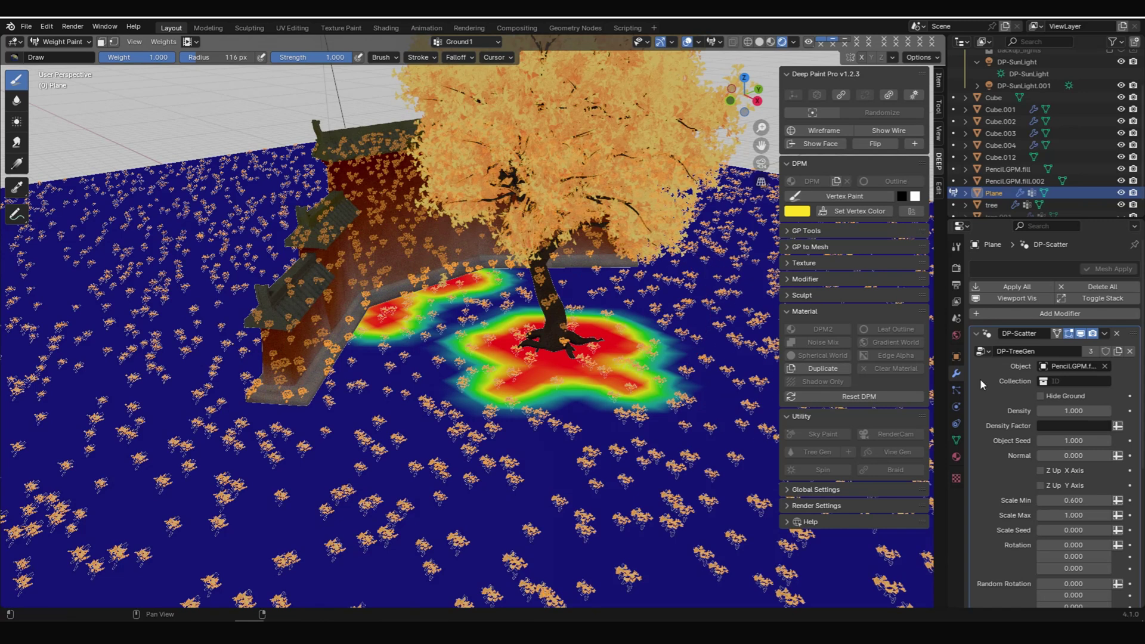
{"action": "left_click", "coordinate": [1076, 425]}
{"action": "left_click", "coordinate": [984, 506]}
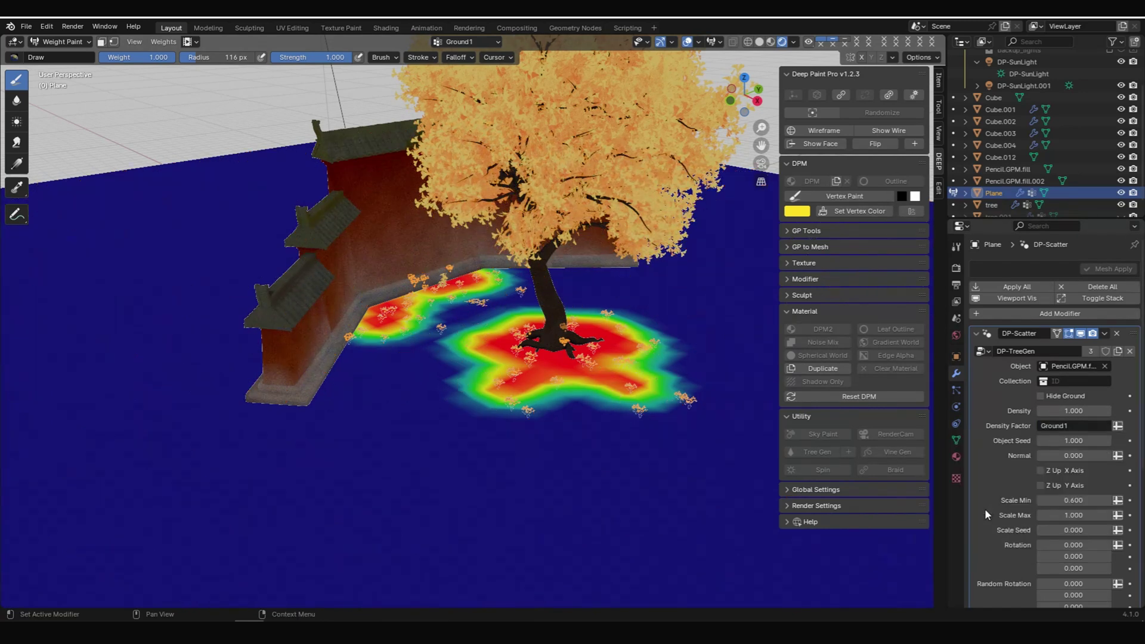
Set the density of the ground plane's leaf scatter to 50
{"action": "middle_click_drag", "start_coordinate": [690, 391], "coordinate": [568, 249]}
{"action": "middle_click_drag", "start_coordinate": [677, 355], "coordinate": [699, 372]}
{"action": "middle_click_drag", "start_coordinate": [632, 340], "coordinate": [645, 356]}
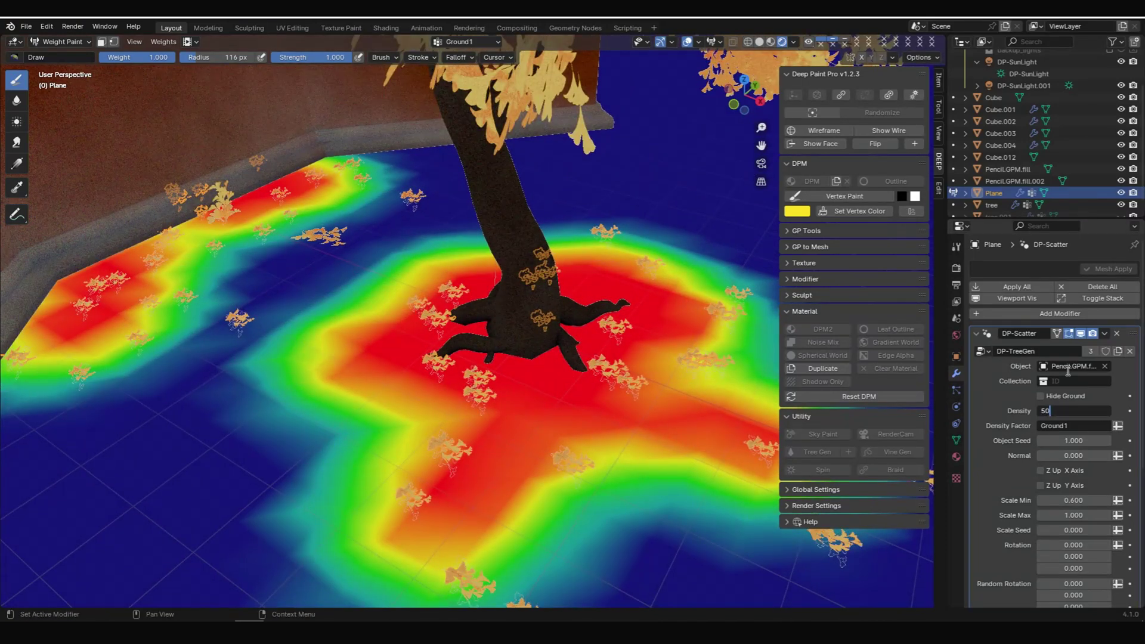
{"action": "key", "text": "Return"}
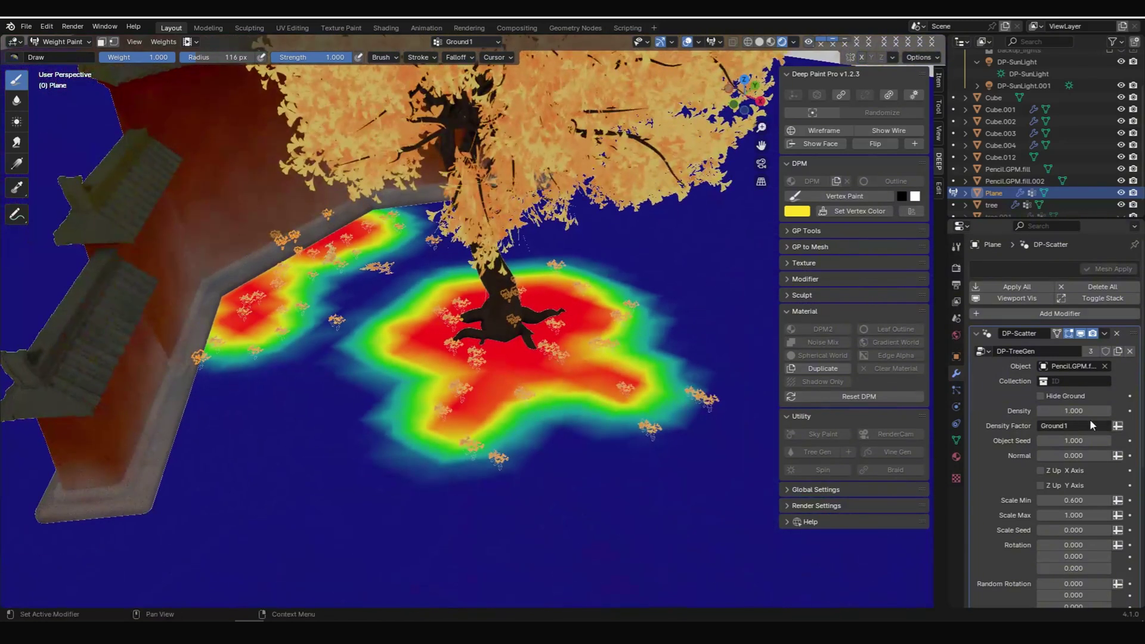
{"action": "key", "text": "Return"}
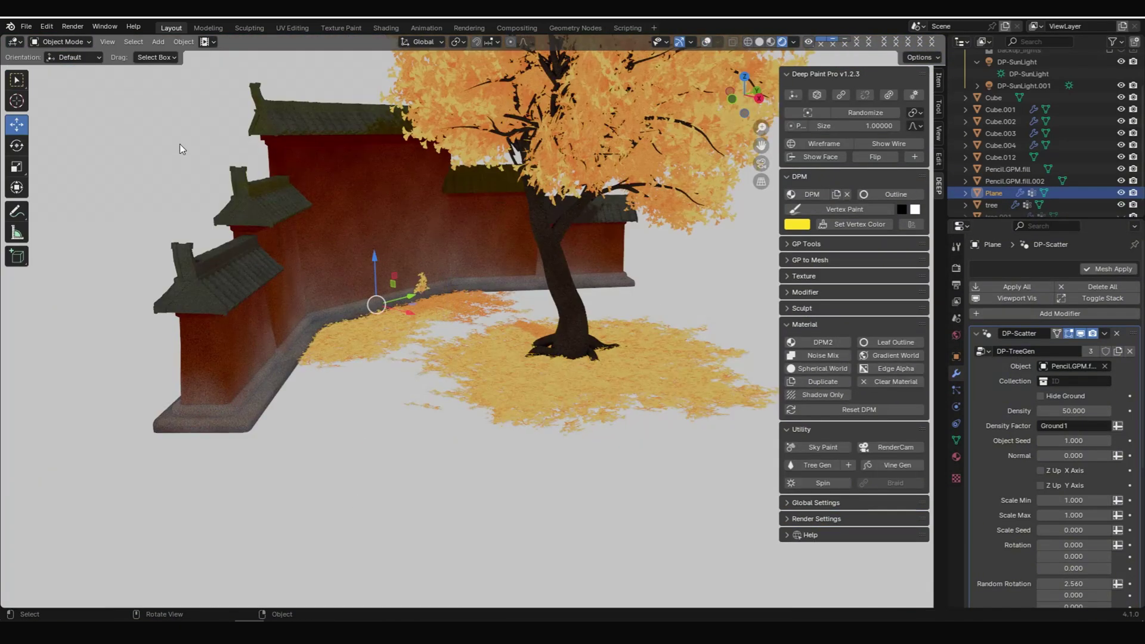
Return the ground plane to Weight Paint and extend the leaf cover around the near end of the wall
{"action": "left_click", "coordinate": [62, 42]}
{"action": "left_click", "coordinate": [66, 111]}
{"action": "mouse_move", "coordinate": [293, 381]}
{"action": "left_mouse_down"}
{"action": "mouse_move", "coordinate": [206, 430]}
{"action": "mouse_move", "coordinate": [268, 442]}
{"action": "left_mouse_up"}
{"action": "mouse_move", "coordinate": [295, 444]}
{"action": "middle_mouse_down"}
{"action": "mouse_move", "coordinate": [346, 437]}
{"action": "mouse_move", "coordinate": [289, 340]}
{"action": "middle_mouse_up"}
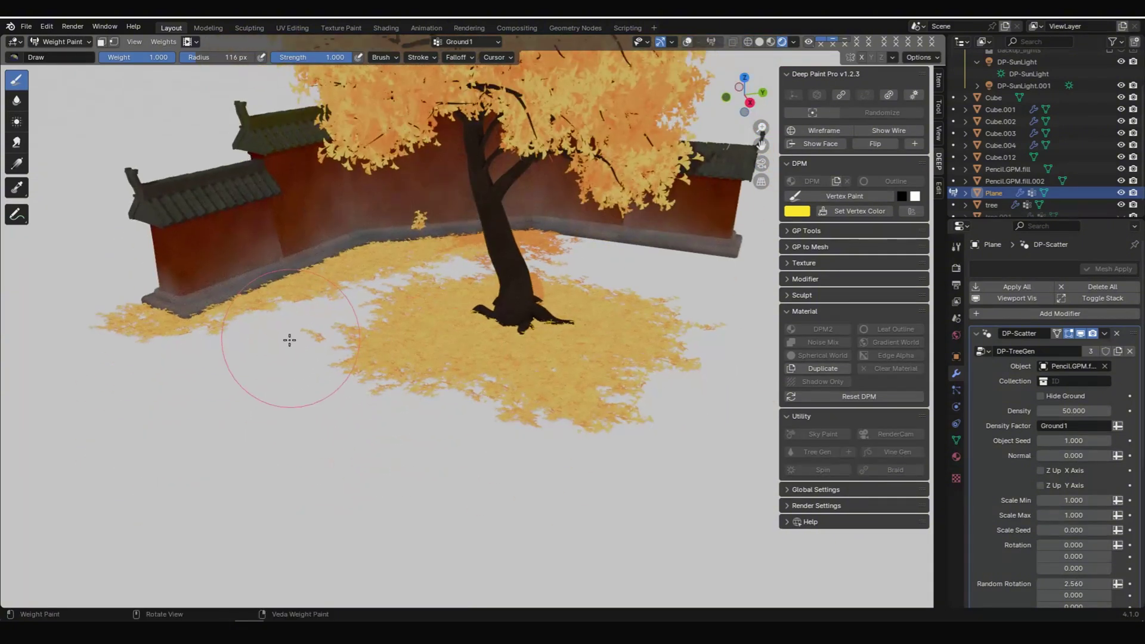
Reduce the brush to a 53 px radius and about 0.6 strength, and weight-paint scattered leaf patches around the carpet's outer edge
{"action": "key", "text": "f"}
{"action": "left_click", "coordinate": [331, 365]}
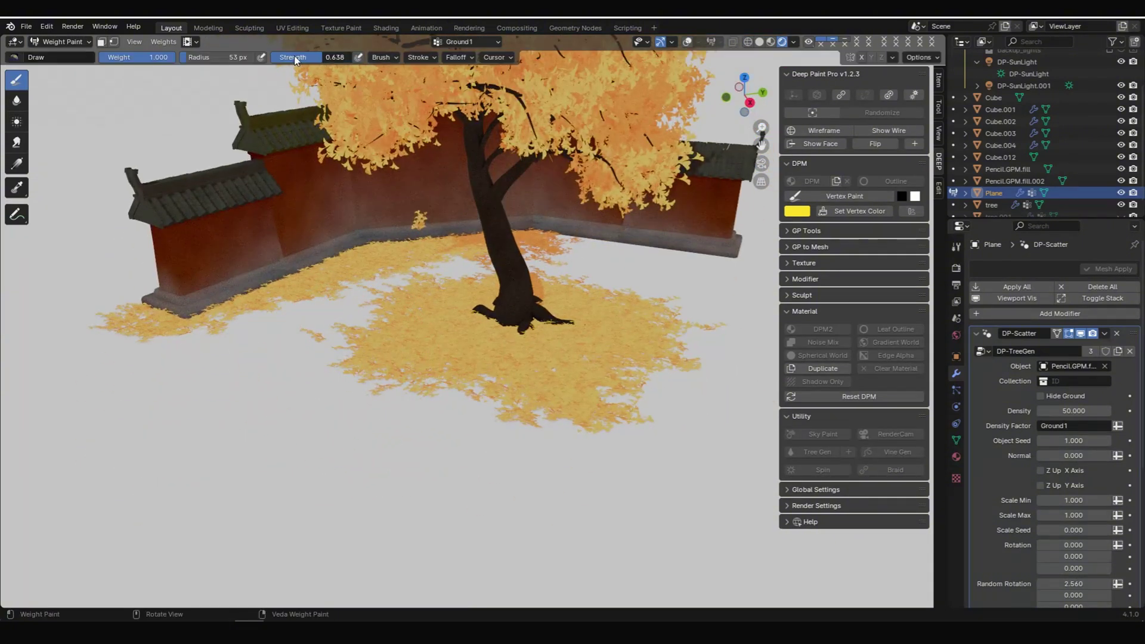
{"action": "left_click_drag", "start_coordinate": [334, 380], "coordinate": [382, 430]}
{"action": "mouse_move", "coordinate": [590, 463]}
{"action": "left_mouse_down"}
{"action": "mouse_move", "coordinate": [628, 455]}
{"action": "mouse_move", "coordinate": [650, 477]}
{"action": "left_mouse_up"}
{"action": "mouse_move", "coordinate": [621, 237]}
{"action": "left_mouse_down"}
{"action": "mouse_move", "coordinate": [705, 260]}
{"action": "mouse_move", "coordinate": [710, 274]}
{"action": "left_mouse_up"}
{"action": "mouse_move", "coordinate": [760, 316]}
{"action": "middle_mouse_down"}
{"action": "mouse_move", "coordinate": [583, 314]}
{"action": "mouse_move", "coordinate": [621, 350]}
{"action": "middle_mouse_up"}
{"action": "mouse_move", "coordinate": [561, 357]}
{"action": "left_mouse_down"}
{"action": "mouse_move", "coordinate": [493, 384]}
{"action": "mouse_move", "coordinate": [419, 296]}
{"action": "mouse_move", "coordinate": [435, 263]}
{"action": "mouse_move", "coordinate": [371, 355]}
{"action": "left_mouse_up"}
{"action": "middle_click_drag", "start_coordinate": [370, 355], "coordinate": [290, 270]}
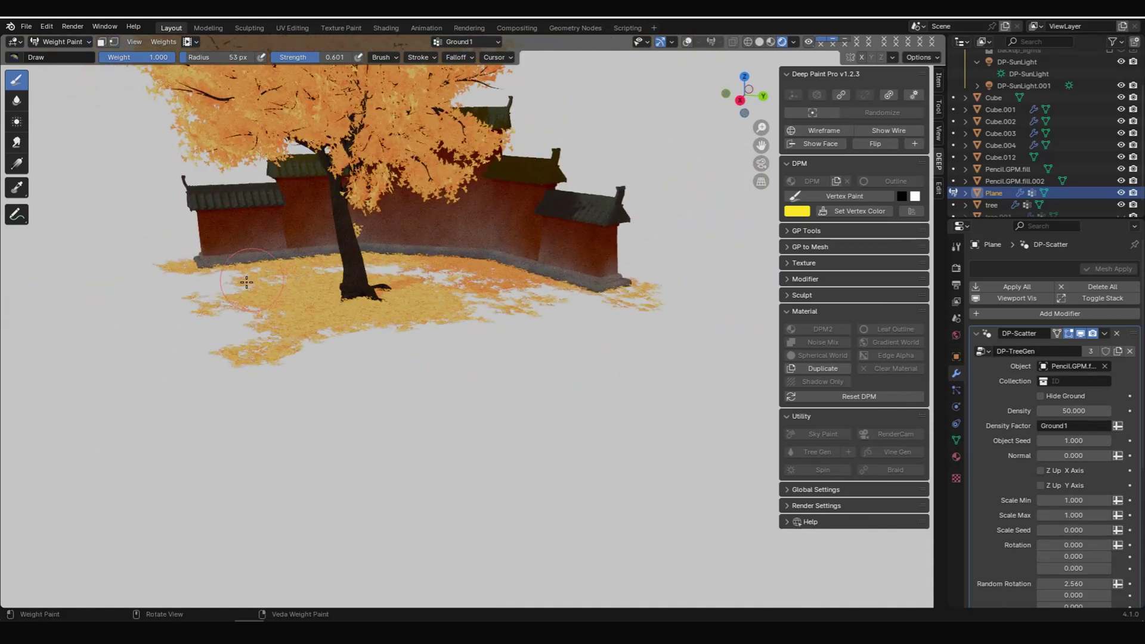
{"action": "left_click_drag", "start_coordinate": [228, 291], "coordinate": [135, 321]}
{"action": "left_click_drag", "start_coordinate": [244, 367], "coordinate": [436, 337]}
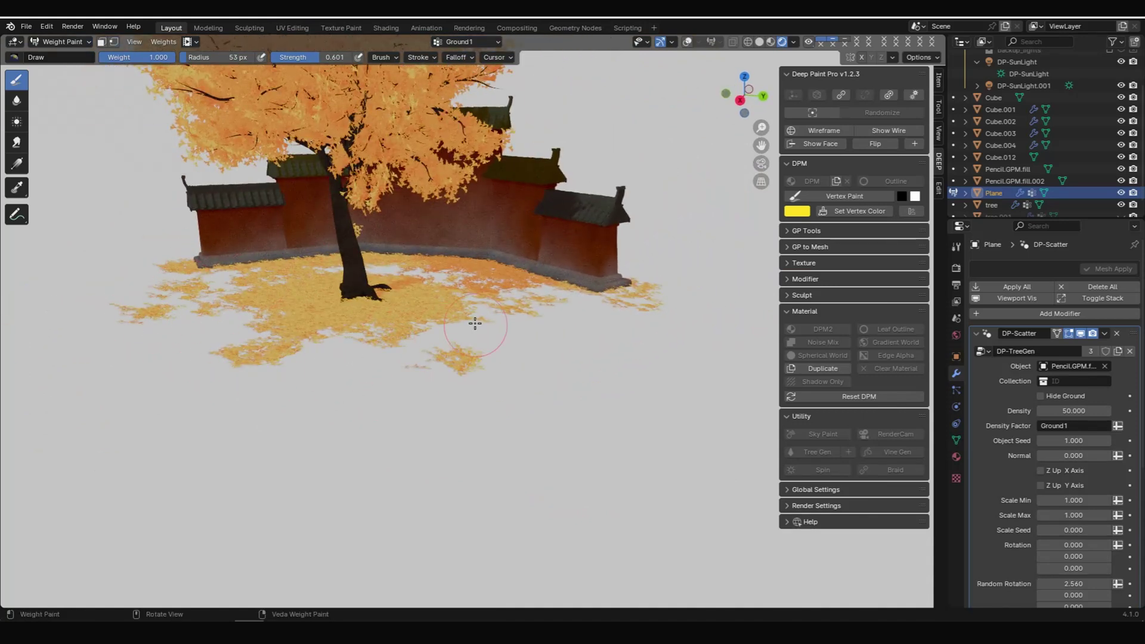
{"action": "mouse_move", "coordinate": [577, 331]}
{"action": "middle_mouse_down"}
{"action": "mouse_move", "coordinate": [703, 294]}
{"action": "mouse_move", "coordinate": [646, 288]}
{"action": "mouse_move", "coordinate": [723, 286]}
{"action": "mouse_move", "coordinate": [616, 302]}
{"action": "mouse_move", "coordinate": [672, 294]}
{"action": "mouse_move", "coordinate": [684, 274]}
{"action": "mouse_move", "coordinate": [610, 304]}
{"action": "mouse_move", "coordinate": [723, 307]}
{"action": "mouse_move", "coordinate": [723, 327]}
{"action": "mouse_move", "coordinate": [523, 332]}
{"action": "middle_mouse_up"}
{"action": "middle_click_drag", "start_coordinate": [489, 376], "coordinate": [396, 346]}
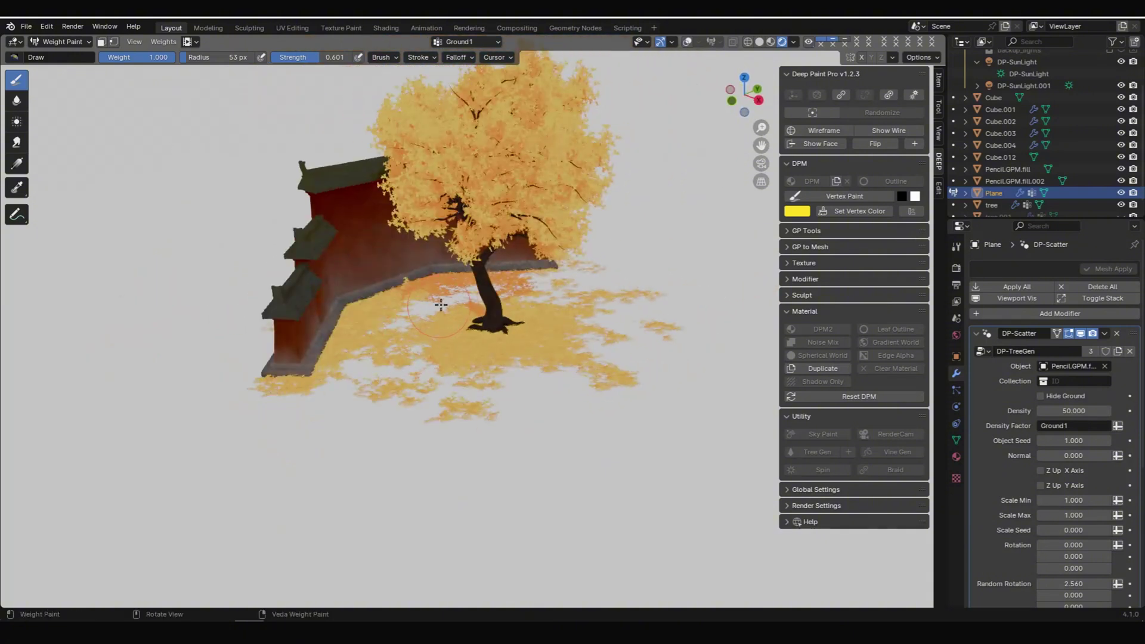
{"action": "middle_click_drag", "start_coordinate": [458, 299], "coordinate": [583, 373]}
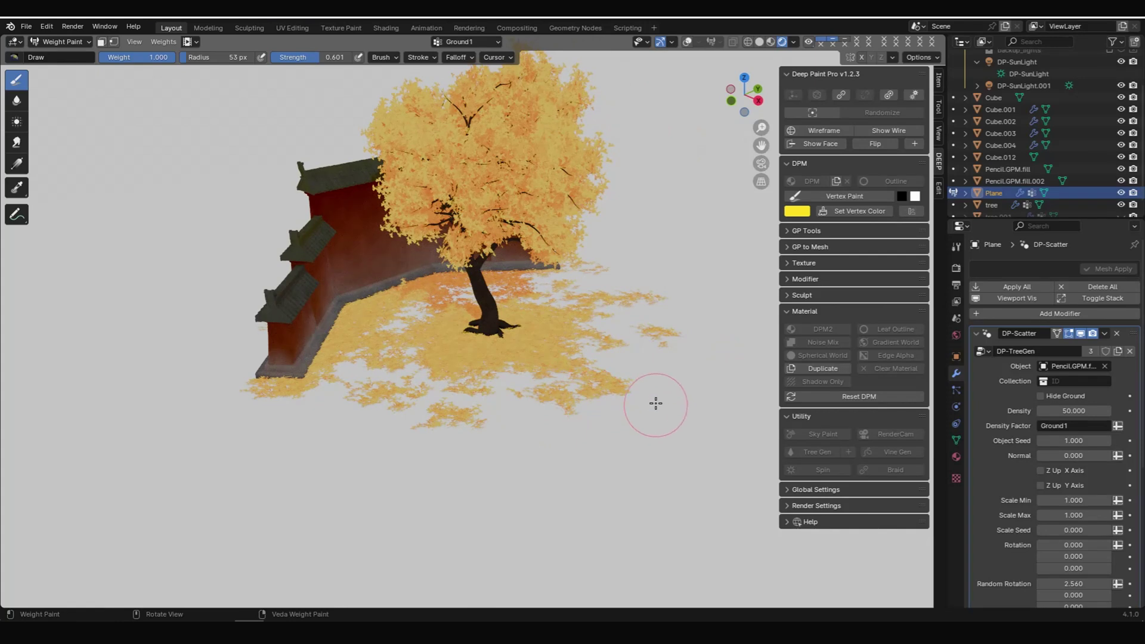
{"action": "scroll", "coordinate": [656, 401], "scroll_direction": "up", "scroll_amount": 3}
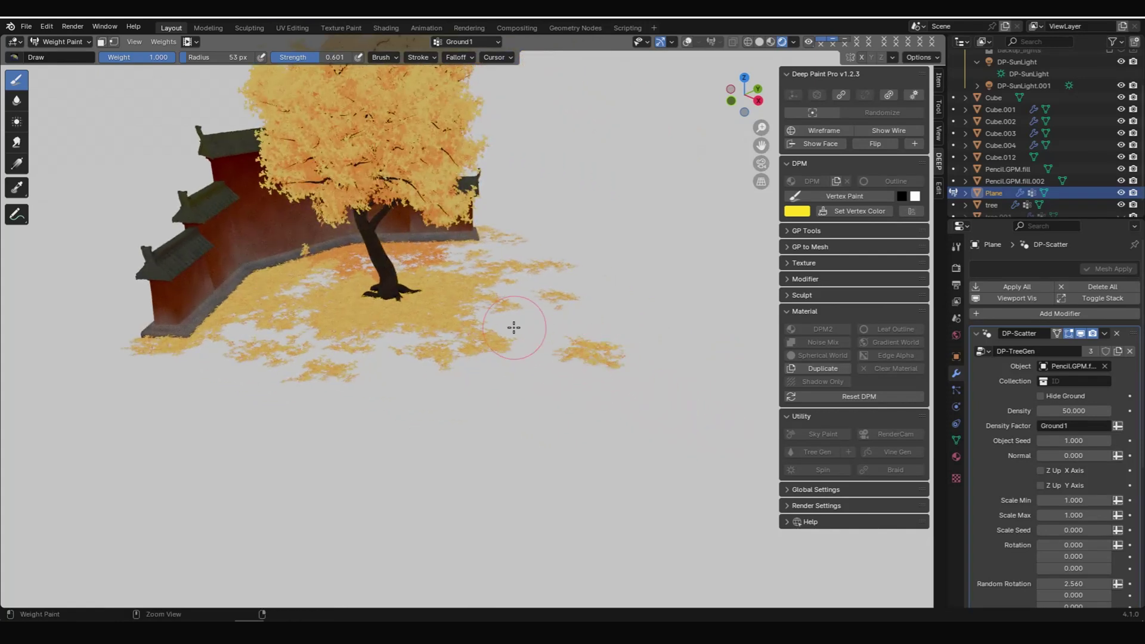
{"action": "mouse_move", "coordinate": [547, 332]}
{"action": "middle_mouse_down"}
{"action": "mouse_move", "coordinate": [582, 284]}
{"action": "mouse_move", "coordinate": [534, 284]}
{"action": "mouse_move", "coordinate": [562, 253]}
{"action": "mouse_move", "coordinate": [538, 291]}
{"action": "mouse_move", "coordinate": [562, 294]}
{"action": "middle_mouse_up"}
{"action": "scroll", "coordinate": [545, 242], "scroll_direction": "up", "scroll_amount": 3}
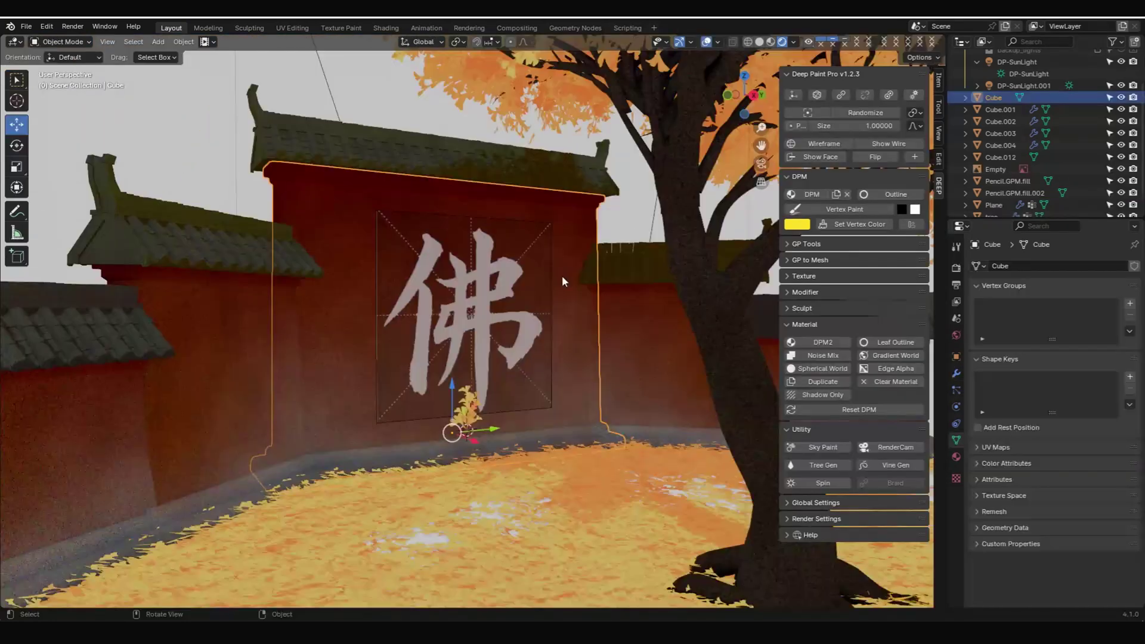
Isolate the central wall and its calligraphy reference image in local view, framed from the right side
{"action": "middle_click_drag", "start_coordinate": [562, 277], "coordinate": [546, 276]}
{"action": "left_click", "coordinate": [458, 239]}
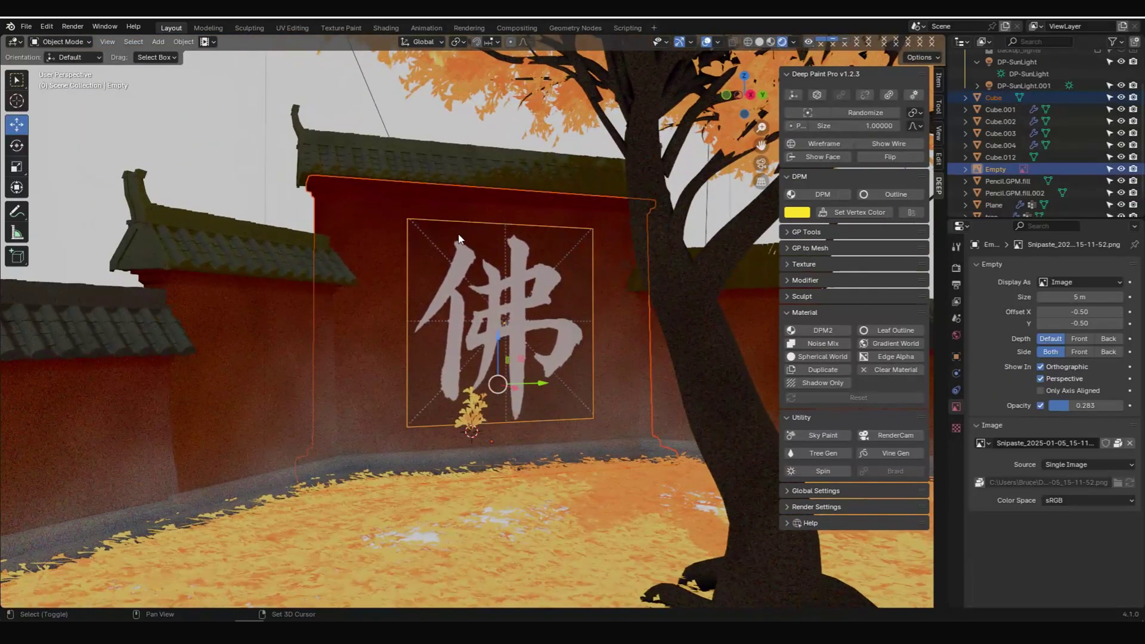
{"action": "key", "text": "KP_Divide"}
{"action": "key", "text": "KP_3"}
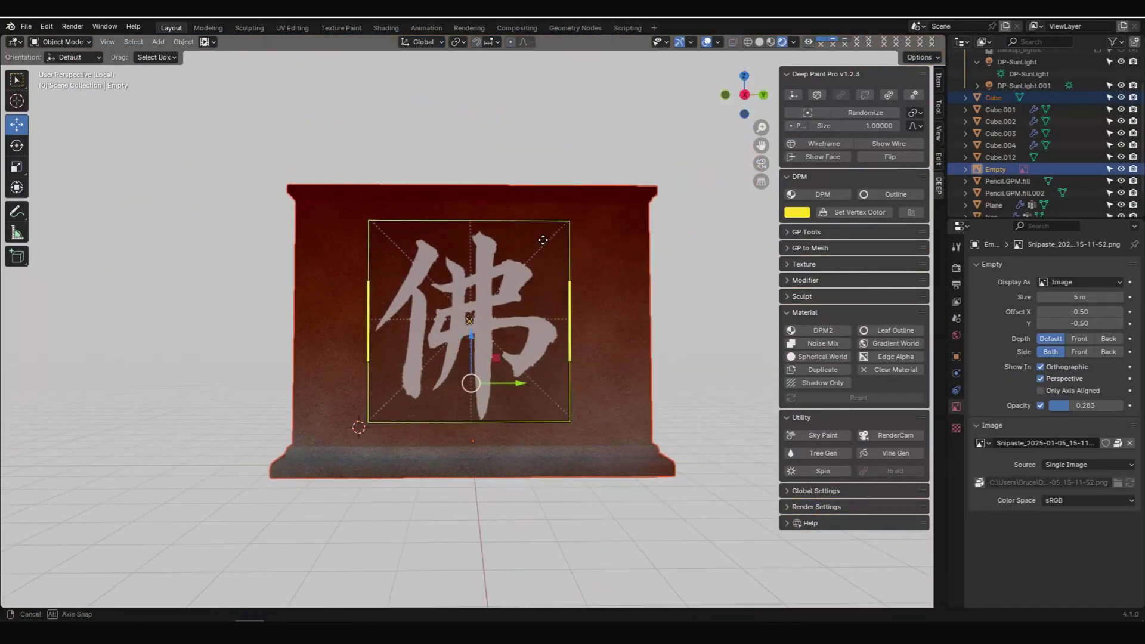
{"action": "key", "text": "KP_Decimal"}
Add a Grease Pencil object for drawing on the surface of the central wall
{"action": "left_click", "coordinate": [710, 194]}
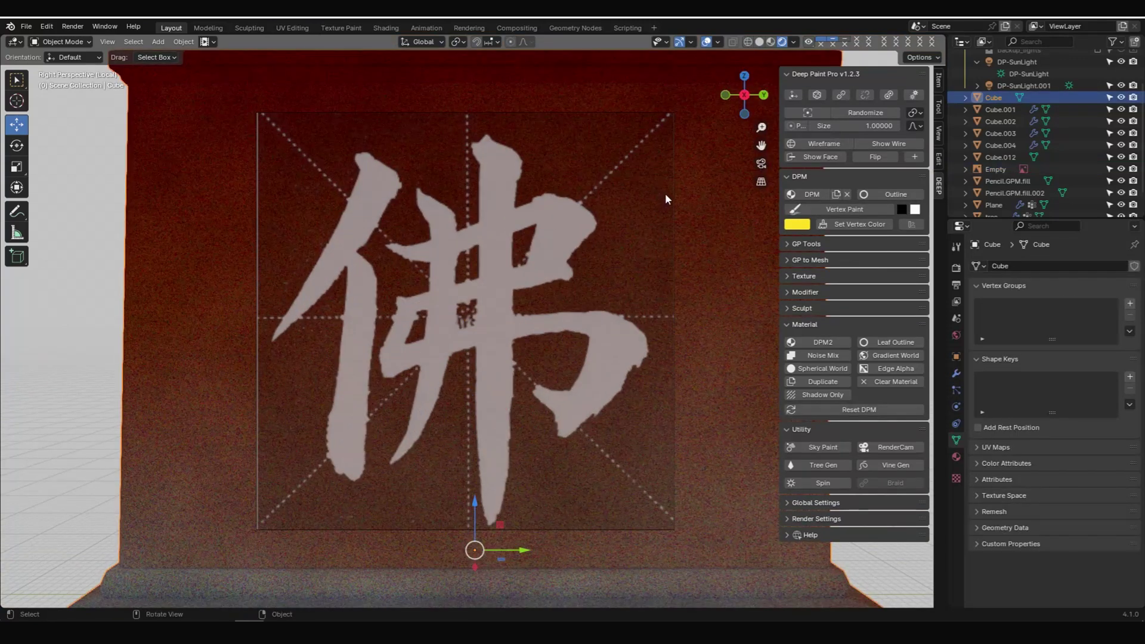
{"action": "key", "text": "shift+a"}
{"action": "left_click", "coordinate": [596, 152]}
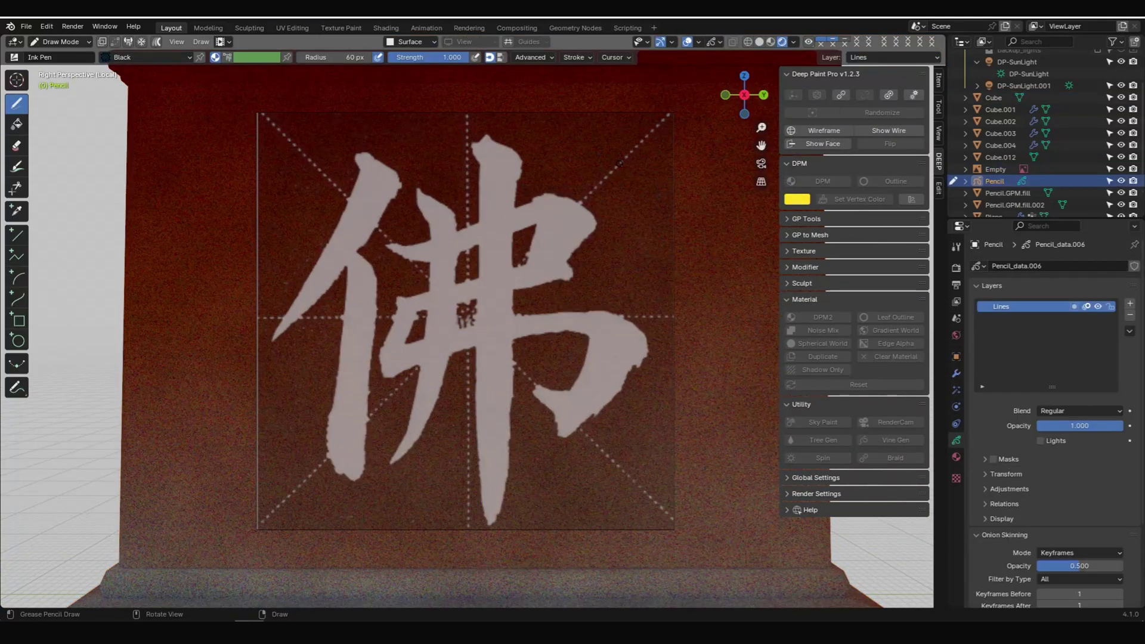
Choose the tex_2_Fill brush and set its stroke color to near white
{"action": "right_click", "coordinate": [615, 288]}
{"action": "left_click", "coordinate": [681, 407]}
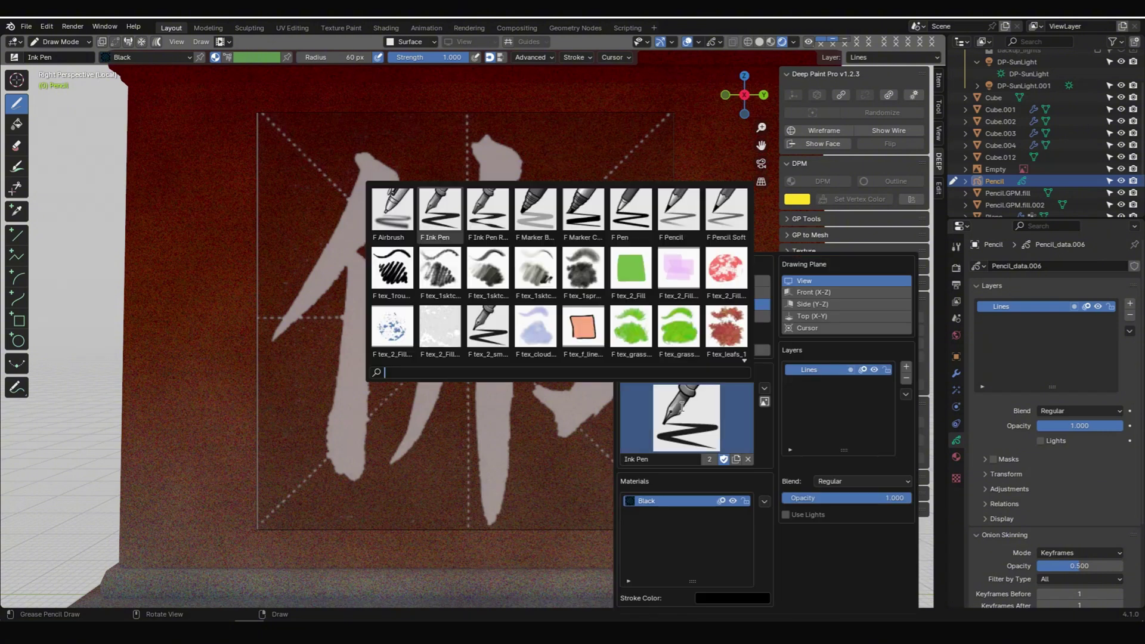
{"action": "left_click", "coordinate": [632, 269]}
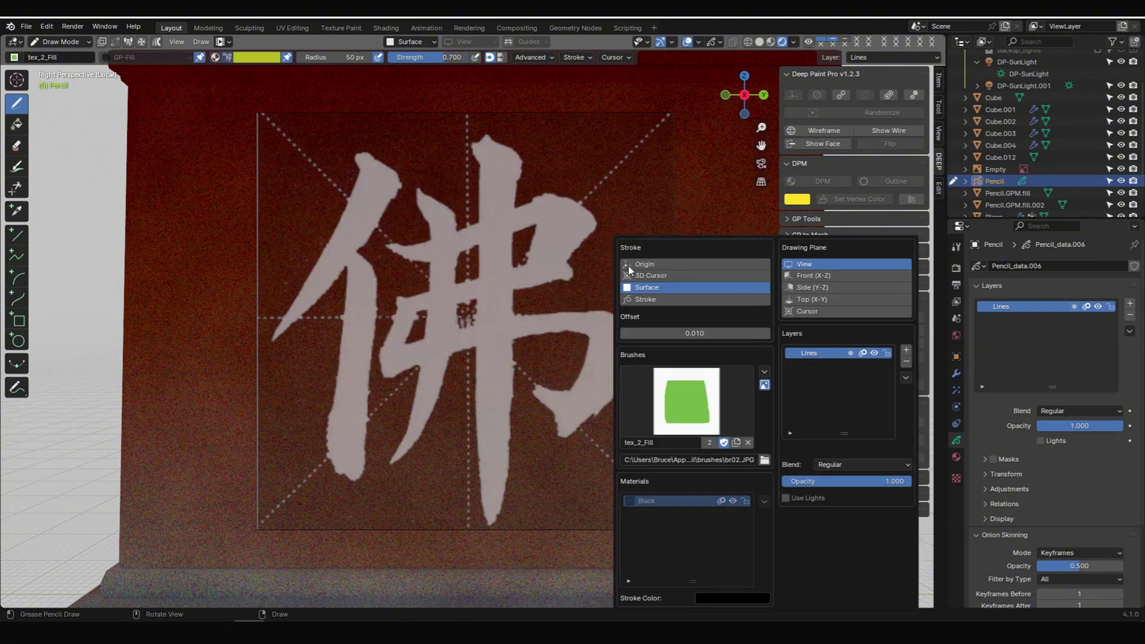
{"action": "left_click", "coordinate": [257, 57]}
{"action": "left_click", "coordinate": [255, 102]}
Trace the strokes of the 佛 character over the reference image, and hide the reference
{"action": "mouse_move", "coordinate": [353, 477]}
{"action": "left_mouse_down"}
{"action": "mouse_move", "coordinate": [341, 344]}
{"action": "mouse_move", "coordinate": [306, 292]}
{"action": "mouse_move", "coordinate": [362, 248]}
{"action": "mouse_move", "coordinate": [359, 479]}
{"action": "left_mouse_up"}
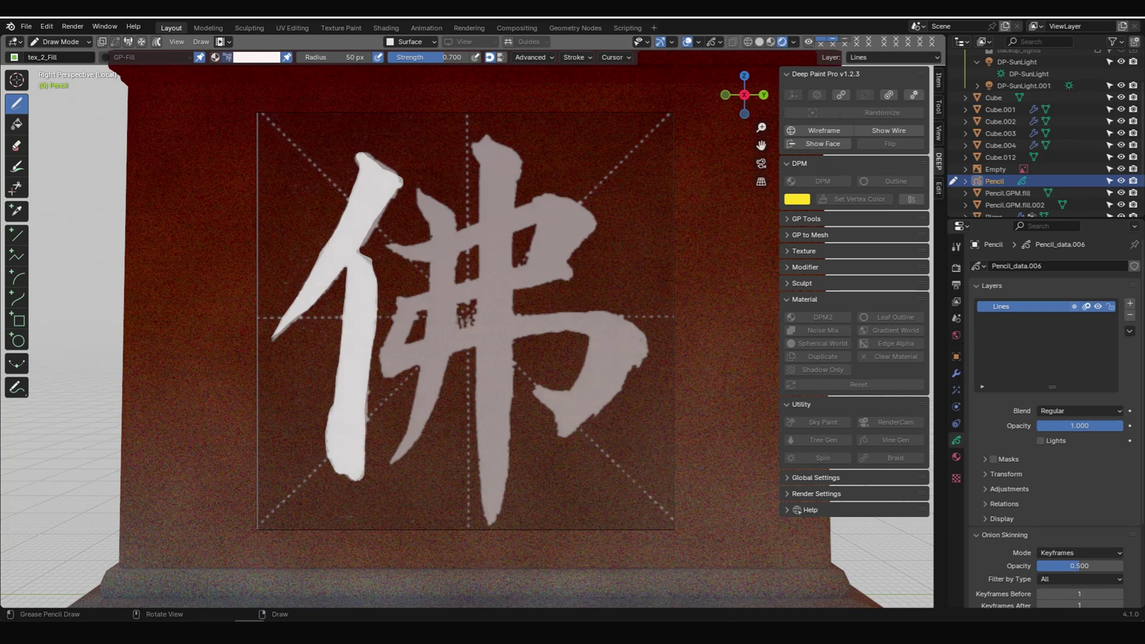
{"action": "mouse_move", "coordinate": [429, 224]}
{"action": "left_mouse_down"}
{"action": "mouse_move", "coordinate": [482, 175]}
{"action": "mouse_move", "coordinate": [580, 239]}
{"action": "mouse_move", "coordinate": [478, 259]}
{"action": "mouse_move", "coordinate": [431, 240]}
{"action": "left_mouse_up"}
{"action": "mouse_move", "coordinate": [424, 293]}
{"action": "left_mouse_down"}
{"action": "mouse_move", "coordinate": [457, 325]}
{"action": "mouse_move", "coordinate": [587, 235]}
{"action": "left_mouse_up"}
{"action": "mouse_move", "coordinate": [477, 345]}
{"action": "left_mouse_down"}
{"action": "mouse_move", "coordinate": [394, 458]}
{"action": "mouse_move", "coordinate": [548, 312]}
{"action": "mouse_move", "coordinate": [562, 438]}
{"action": "mouse_move", "coordinate": [454, 357]}
{"action": "left_mouse_up"}
{"action": "mouse_move", "coordinate": [455, 357]}
{"action": "middle_mouse_down"}
{"action": "mouse_move", "coordinate": [490, 301]}
{"action": "mouse_move", "coordinate": [460, 369]}
{"action": "middle_mouse_up"}
{"action": "scroll", "coordinate": [461, 369], "scroll_direction": "down", "scroll_amount": 2}
{"action": "left_click", "coordinate": [1120, 170]}
{"action": "scroll", "coordinate": [486, 290], "scroll_direction": "down", "scroll_amount": 2}
Convert the drawn character to a mesh with GP to Fill Mesh
{"action": "middle_click_drag", "start_coordinate": [486, 290], "coordinate": [523, 291]}
{"action": "key", "text": "shift+w"}
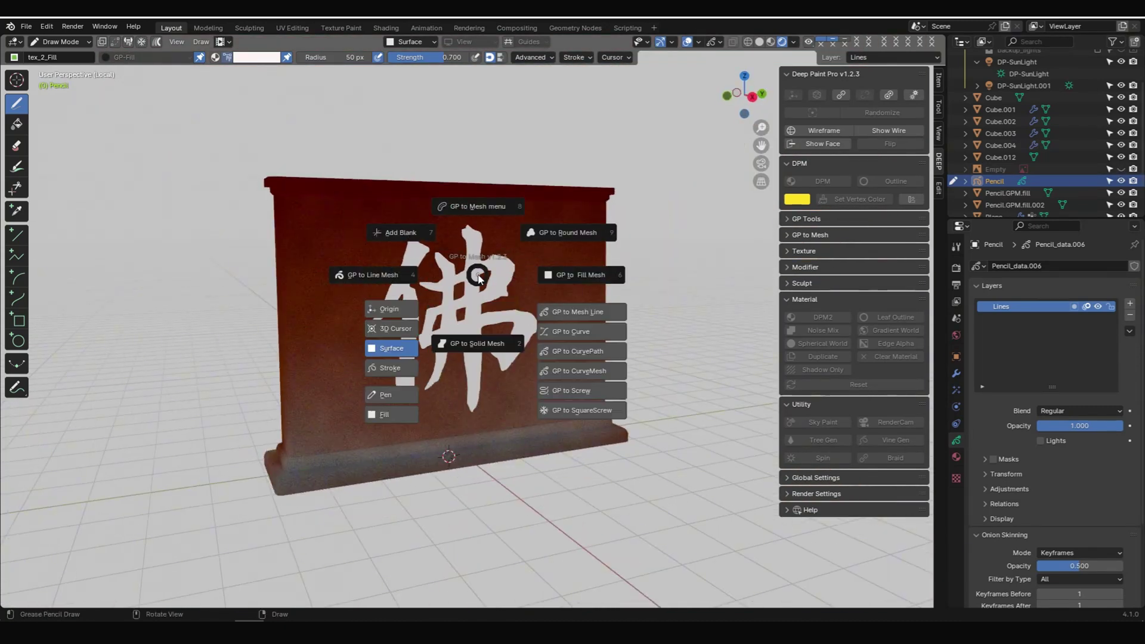
{"action": "left_click", "coordinate": [594, 276]}
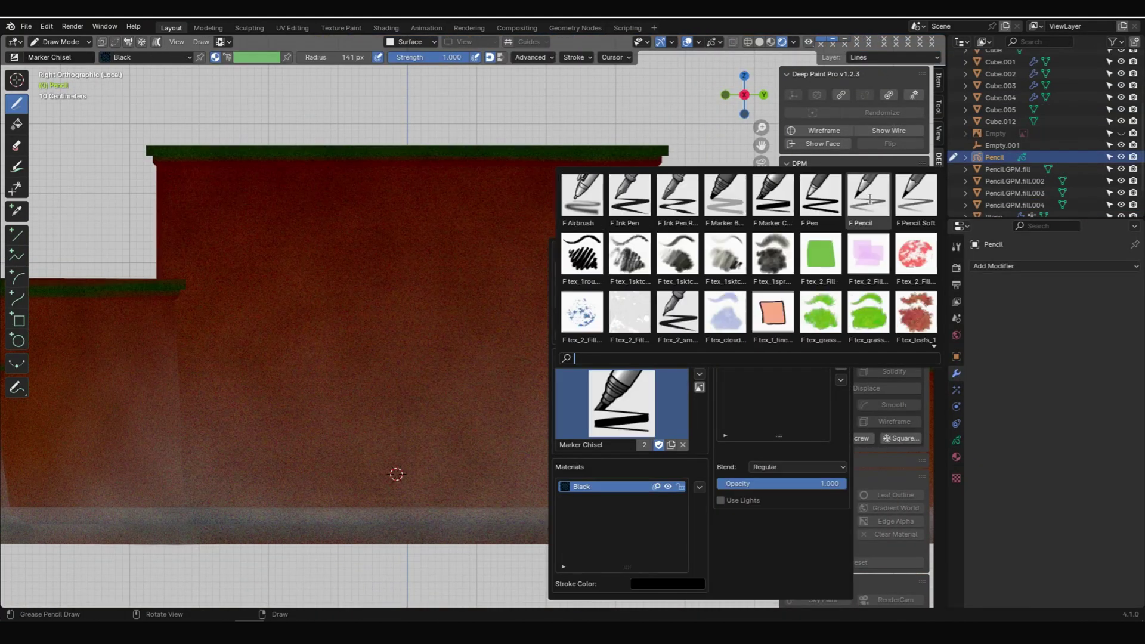
With the Ink Pen Rough brush, draw the outer trim line along the central wall's upper edge and down onto the side wall
{"action": "left_click", "coordinate": [676, 200]}
{"action": "mouse_move", "coordinate": [399, 173]}
{"action": "left_mouse_down"}
{"action": "mouse_move", "coordinate": [631, 177]}
{"action": "mouse_move", "coordinate": [643, 260]}
{"action": "mouse_move", "coordinate": [624, 280]}
{"action": "left_mouse_up"}
{"action": "mouse_move", "coordinate": [624, 286]}
{"action": "middle_mouse_down"}
{"action": "mouse_move", "coordinate": [439, 312]}
{"action": "mouse_move", "coordinate": [357, 304]}
{"action": "middle_mouse_up"}
{"action": "mouse_move", "coordinate": [256, 298]}
{"action": "left_mouse_down"}
{"action": "mouse_move", "coordinate": [484, 357]}
{"action": "mouse_move", "coordinate": [472, 372]}
{"action": "left_mouse_up"}
{"action": "middle_click_drag", "start_coordinate": [473, 372], "coordinate": [411, 369]}
{"action": "left_click_drag", "start_coordinate": [383, 365], "coordinate": [413, 367]}
Continue the outer trim line around the side walls and back along the foot of the wall
{"action": "middle_click_drag", "start_coordinate": [634, 478], "coordinate": [590, 396]}
{"action": "left_click_drag", "start_coordinate": [617, 403], "coordinate": [430, 410]}
{"action": "middle_click_drag", "start_coordinate": [430, 410], "coordinate": [555, 394]}
{"action": "left_click_drag", "start_coordinate": [566, 410], "coordinate": [331, 410]}
{"action": "middle_click_drag", "start_coordinate": [331, 410], "coordinate": [430, 420]}
{"action": "left_click_drag", "start_coordinate": [429, 422], "coordinate": [370, 421]}
{"action": "key", "text": "ctrl+z"}
{"action": "middle_click_drag", "start_coordinate": [335, 416], "coordinate": [306, 412]}
{"action": "left_click_drag", "start_coordinate": [307, 412], "coordinate": [477, 412]}
Draw a second, inner trim line parallel to the outer one around the same half of the wall
{"action": "middle_click_drag", "start_coordinate": [539, 341], "coordinate": [529, 236]}
{"action": "left_click_drag", "start_coordinate": [341, 271], "coordinate": [613, 360]}
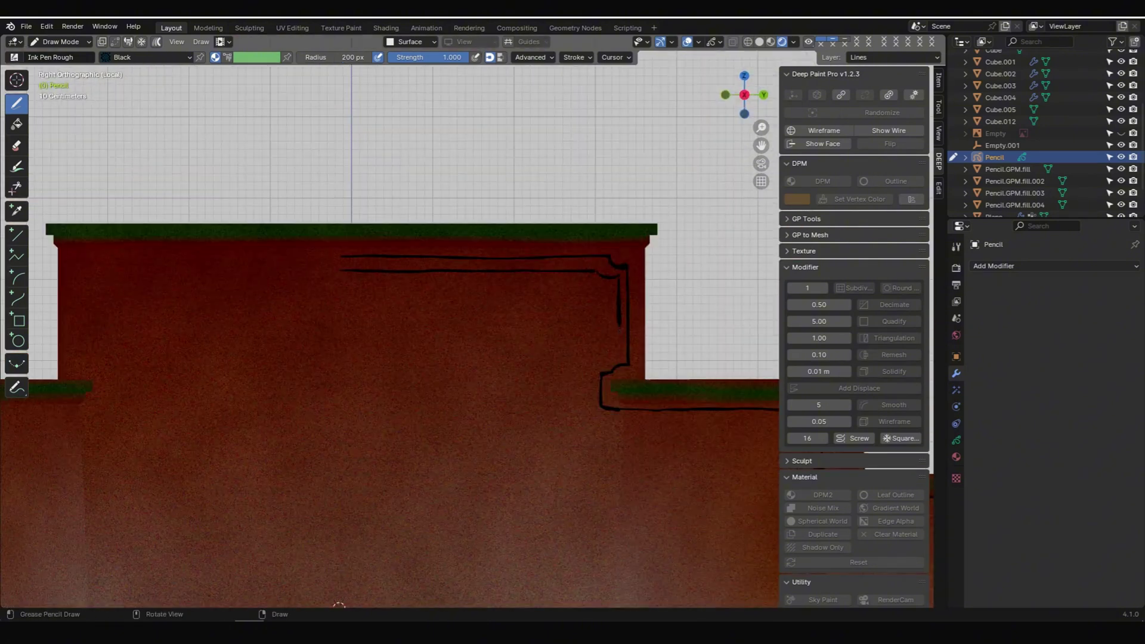
{"action": "middle_click_drag", "start_coordinate": [613, 360], "coordinate": [286, 334], "text": "shift"}
{"action": "mouse_move", "coordinate": [283, 384]}
{"action": "left_mouse_down"}
{"action": "mouse_move", "coordinate": [404, 386]}
{"action": "mouse_move", "coordinate": [556, 475]}
{"action": "left_mouse_up"}
{"action": "middle_click_drag", "start_coordinate": [556, 475], "coordinate": [295, 421], "text": "shift"}
{"action": "mouse_move", "coordinate": [297, 421]}
{"action": "left_mouse_down"}
{"action": "mouse_move", "coordinate": [558, 424]}
{"action": "mouse_move", "coordinate": [571, 543]}
{"action": "left_mouse_up"}
{"action": "middle_click_drag", "start_coordinate": [571, 543], "coordinate": [736, 456], "text": "shift"}
{"action": "left_click_drag", "start_coordinate": [734, 455], "coordinate": [396, 444]}
Convert the trim strokes to a line mesh, leave local view and open the mesh's material settings
{"action": "mouse_move", "coordinate": [395, 444]}
{"action": "middle_mouse_down"}
{"action": "mouse_move", "coordinate": [605, 328]}
{"action": "mouse_move", "coordinate": [549, 276]}
{"action": "middle_mouse_up"}
{"action": "key", "text": "w"}
{"action": "left_click", "coordinate": [691, 232]}
{"action": "key", "text": "slash"}
{"action": "left_click", "coordinate": [632, 357]}
{"action": "left_click", "coordinate": [620, 316]}
{"action": "left_click", "coordinate": [955, 456]}
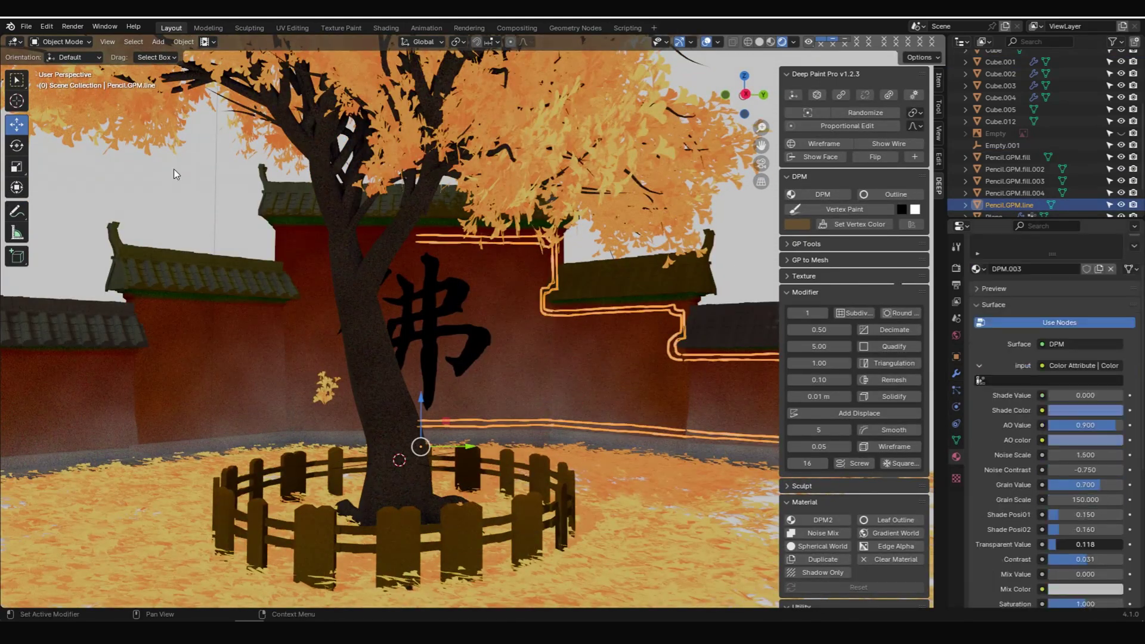
Duplicate the trim lines in place and mirror the copy along the Y axis
{"action": "mouse_move", "coordinate": [631, 196]}
{"action": "middle_mouse_down"}
{"action": "mouse_move", "coordinate": [784, 174]}
{"action": "mouse_move", "coordinate": [573, 368]}
{"action": "mouse_move", "coordinate": [565, 314]}
{"action": "mouse_move", "coordinate": [599, 304]}
{"action": "mouse_move", "coordinate": [685, 369]}
{"action": "mouse_move", "coordinate": [733, 352]}
{"action": "middle_mouse_up"}
{"action": "key", "text": "shift+d"}
{"action": "right_click", "coordinate": [572, 369]}
{"action": "key", "text": "ctrl+m"}
{"action": "key", "text": "y"}
{"action": "key", "text": "Return"}
Adjust the wall decoration's material and recolor it golden yellow with vertex paint
{"action": "left_click", "coordinate": [656, 179]}
{"action": "scroll", "coordinate": [1085, 471], "scroll_direction": "down", "scroll_amount": 3}
{"action": "left_click_drag", "start_coordinate": [1088, 464], "coordinate": [1084, 464]}
{"action": "mouse_move", "coordinate": [453, 287]}
{"action": "middle_mouse_down"}
{"action": "mouse_move", "coordinate": [607, 351]}
{"action": "mouse_move", "coordinate": [524, 358]}
{"action": "middle_mouse_up"}
{"action": "left_click", "coordinate": [596, 405]}
{"action": "left_click", "coordinate": [844, 209]}
{"action": "left_click", "coordinate": [797, 234]}
{"action": "left_click", "coordinate": [838, 108]}
{"action": "middle_click_drag", "start_coordinate": [619, 502], "coordinate": [619, 502], "text": "ctrl"}
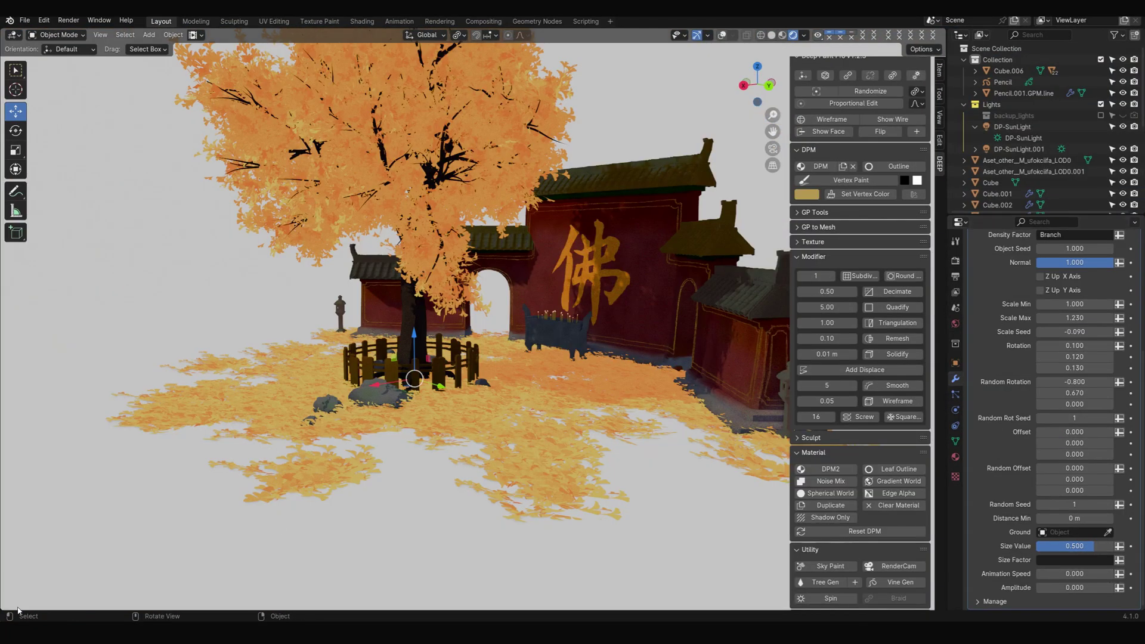
Split off an area below the 3D viewport, make it a Timeline and play the animation
{"action": "left_click_drag", "start_coordinate": [9, 560], "coordinate": [12, 516]}
{"action": "left_click", "coordinate": [18, 521]}
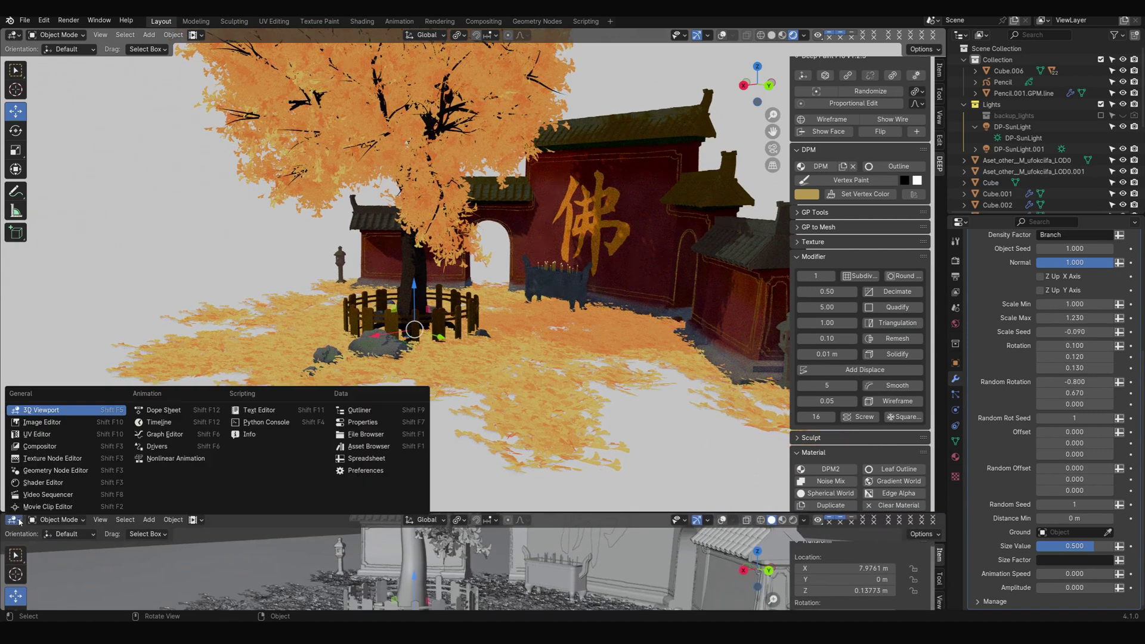
{"action": "left_click", "coordinate": [158, 422]}
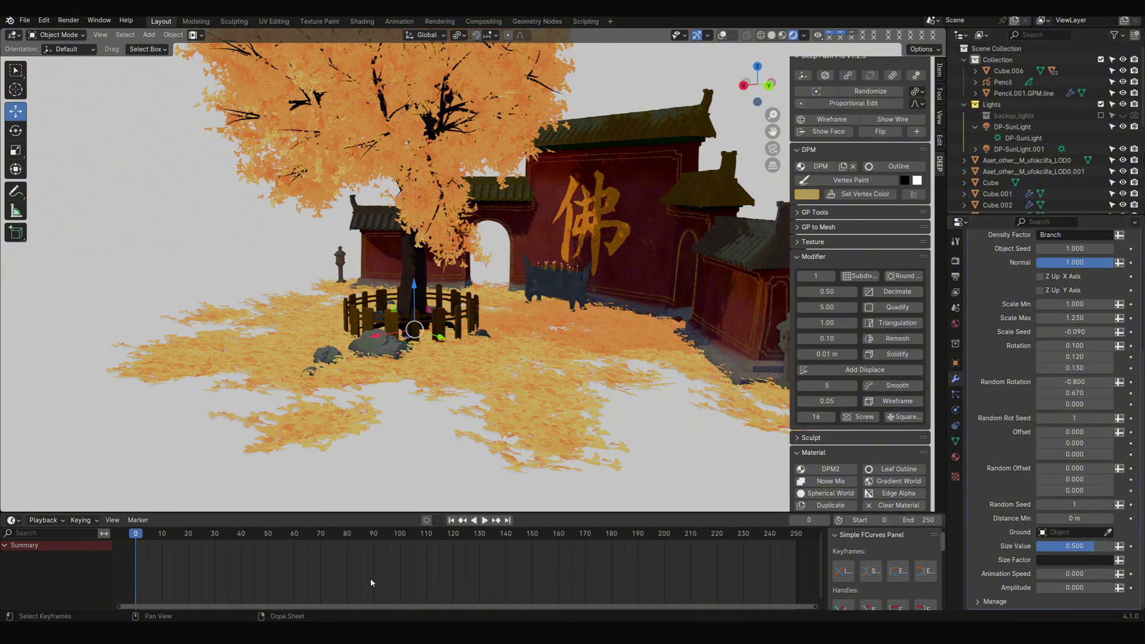
{"action": "key", "text": "space"}
{"action": "scroll", "coordinate": [1049, 131], "scroll_direction": "down", "scroll_amount": 6}
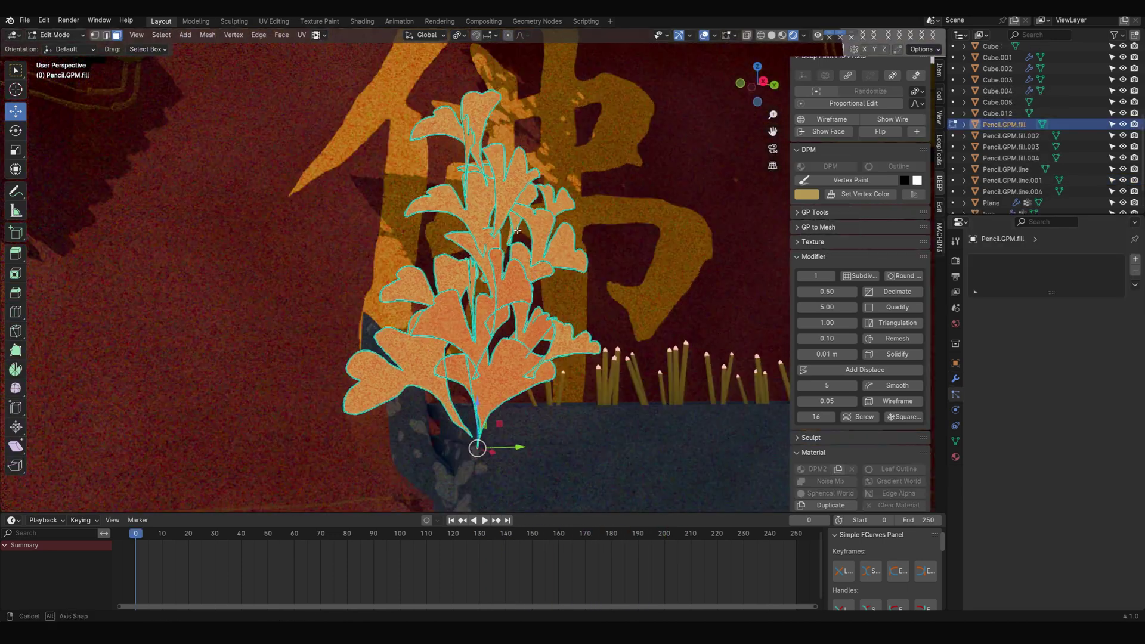
Duplicate one leaf of the ginkgo cluster in place and separate the copy into its own object
{"action": "middle_click_drag", "start_coordinate": [517, 230], "coordinate": [508, 388]}
{"action": "key", "text": "l"}
{"action": "key", "text": "shift+d"}
{"action": "right_click", "coordinate": [507, 385]}
{"action": "key", "text": "p"}
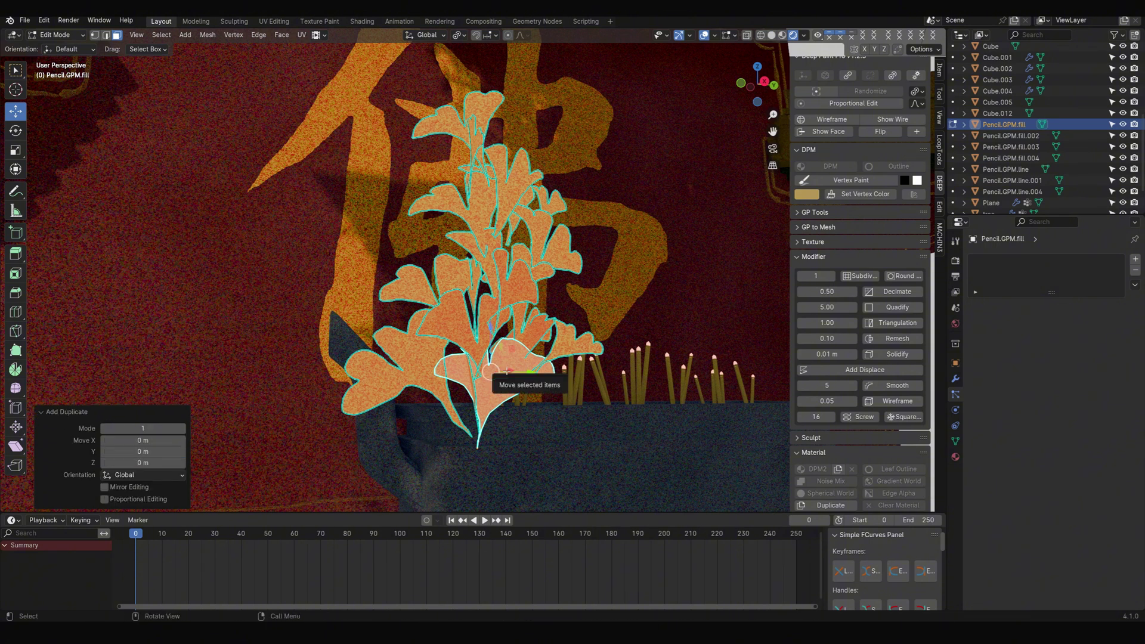
{"action": "left_click", "coordinate": [506, 372]}
Return to Object Mode, move the separated leaf clear of the cluster and rename it LeafFall
{"action": "key", "text": "Tab"}
{"action": "left_click", "coordinate": [505, 355]}
{"action": "key", "text": "g"}
{"action": "right_click", "coordinate": [590, 273]}
{"action": "left_click", "coordinate": [528, 382]}
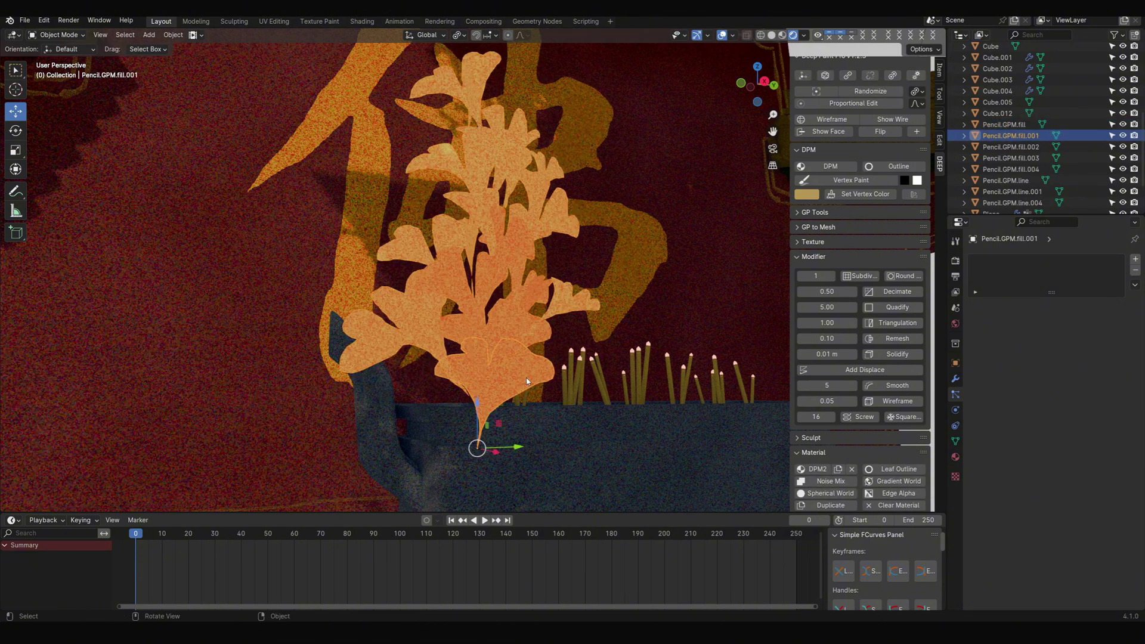
{"action": "key", "text": "g"}
{"action": "left_click", "coordinate": [297, 330]}
{"action": "scroll", "coordinate": [1016, 135], "scroll_direction": "down", "scroll_amount": 1}
{"action": "double_click", "coordinate": [1017, 122]}
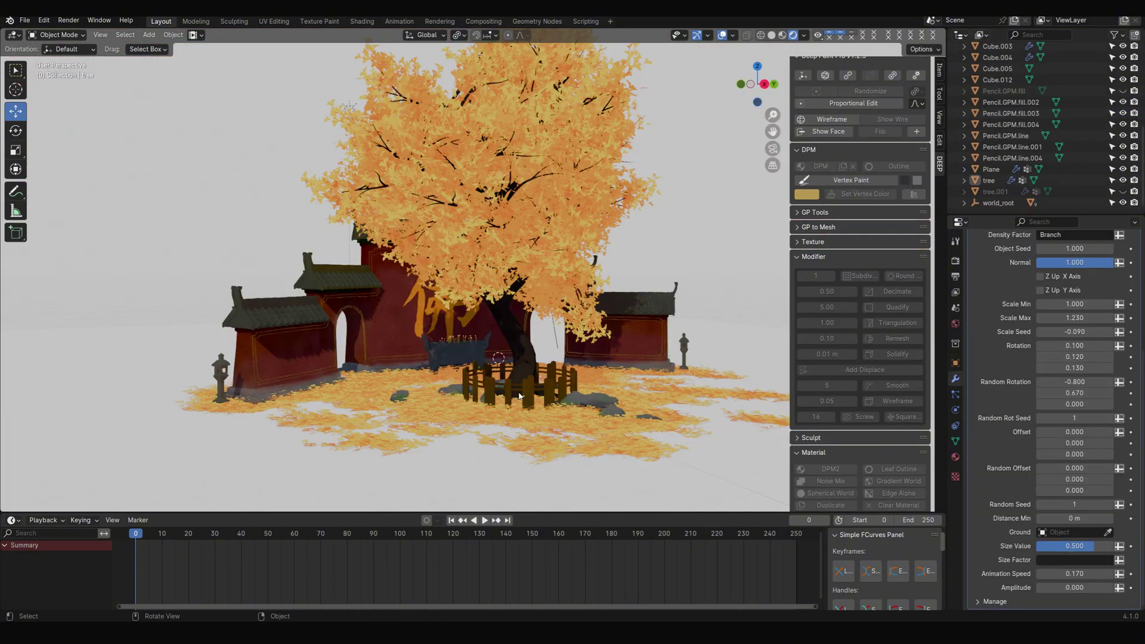
Add a mesh plane and scale it up by about 3.36
{"action": "key", "text": "shift+a"}
{"action": "mouse_move", "coordinate": [520, 393]}
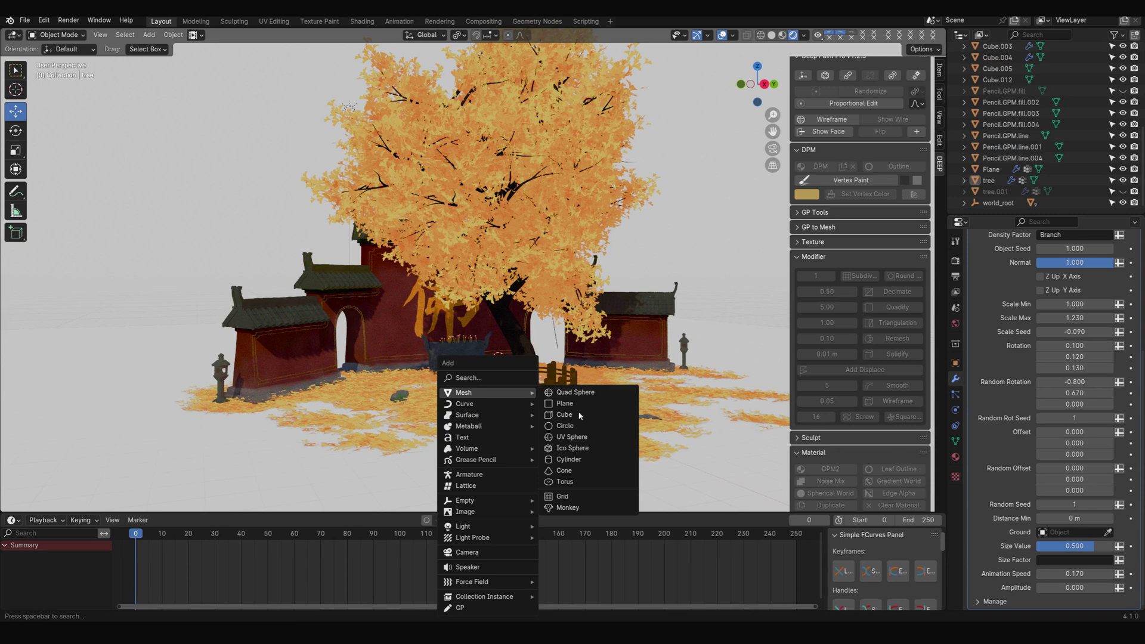
{"action": "left_click", "coordinate": [571, 406]}
{"action": "key", "text": "s"}
{"action": "left_click", "coordinate": [697, 386]}
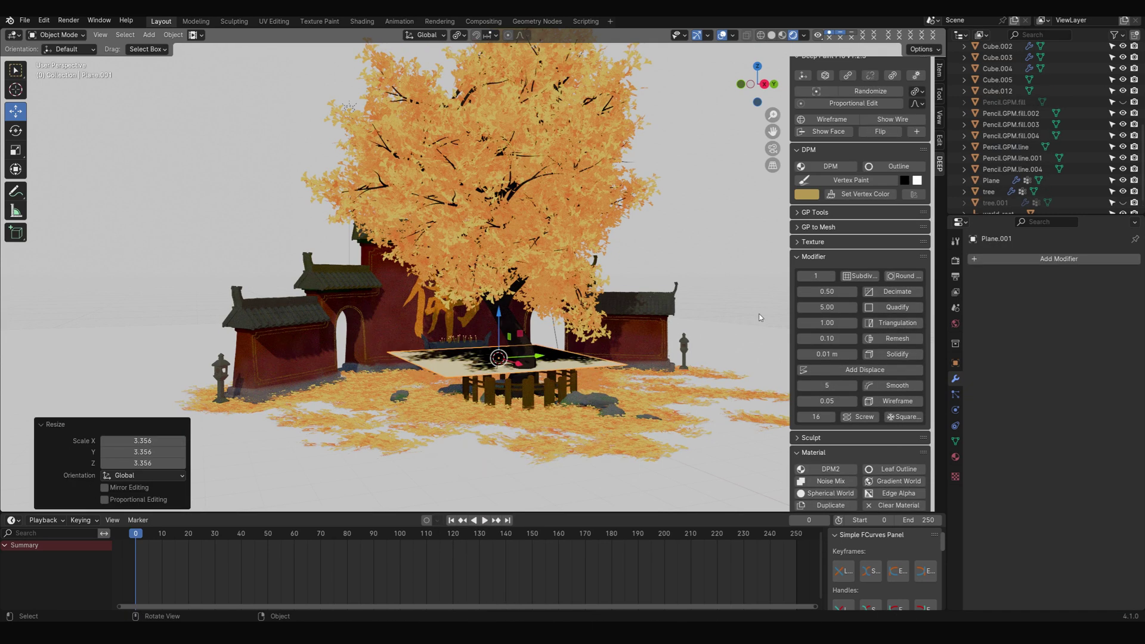
Raise the plane along Z into the tree's canopy and center it under the crown
{"action": "key", "text": "g"}
{"action": "key", "text": "z"}
{"action": "left_click", "coordinate": [462, 197]}
{"action": "middle_click_drag", "start_coordinate": [462, 197], "coordinate": [551, 270]}
{"action": "key", "text": "g"}
{"action": "left_click", "coordinate": [636, 297]}
Scale the plane by about 0.7 along X, stretch it along Y to suit the canopy, and apply its scale
{"action": "key", "text": "s"}
{"action": "key", "text": "x"}
{"action": "left_click", "coordinate": [655, 262]}
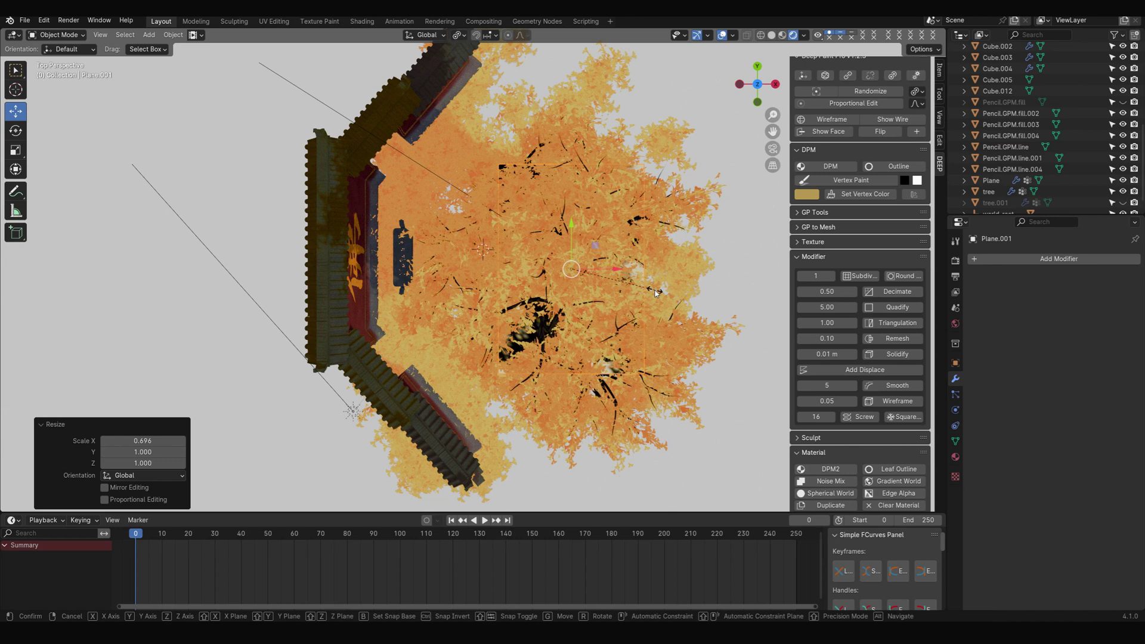
{"action": "key", "text": "s"}
{"action": "key", "text": "y"}
{"action": "left_click", "coordinate": [676, 257]}
{"action": "middle_click_drag", "start_coordinate": [676, 257], "coordinate": [576, 194]}
{"action": "key", "text": "ctrl+a"}
{"action": "left_click", "coordinate": [577, 228]}
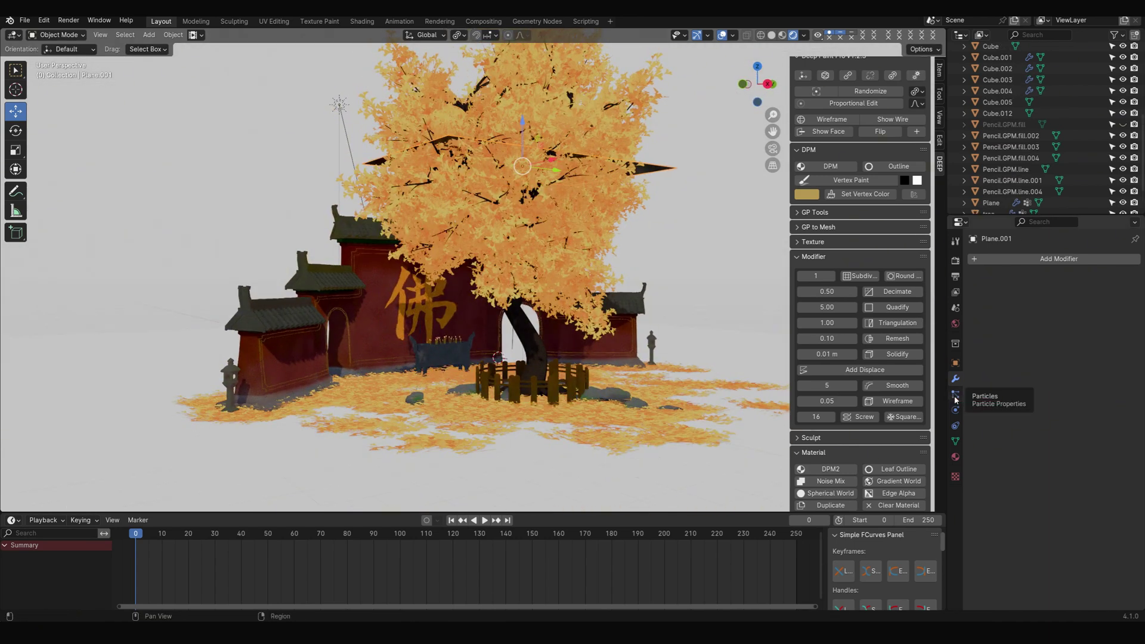
Add a particle system to the plane and render its particles as the LeafFall object
{"action": "left_click", "coordinate": [1135, 258]}
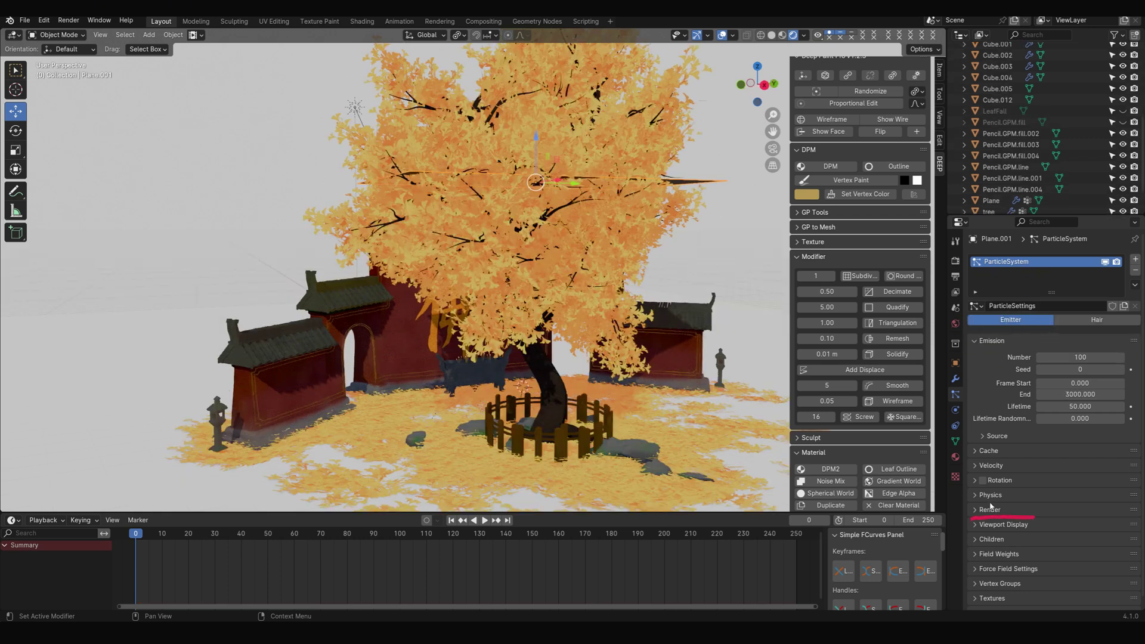
{"action": "left_click", "coordinate": [990, 510]}
{"action": "scroll", "coordinate": [1063, 438], "scroll_direction": "down", "scroll_amount": 5}
{"action": "left_click", "coordinate": [1080, 415]}
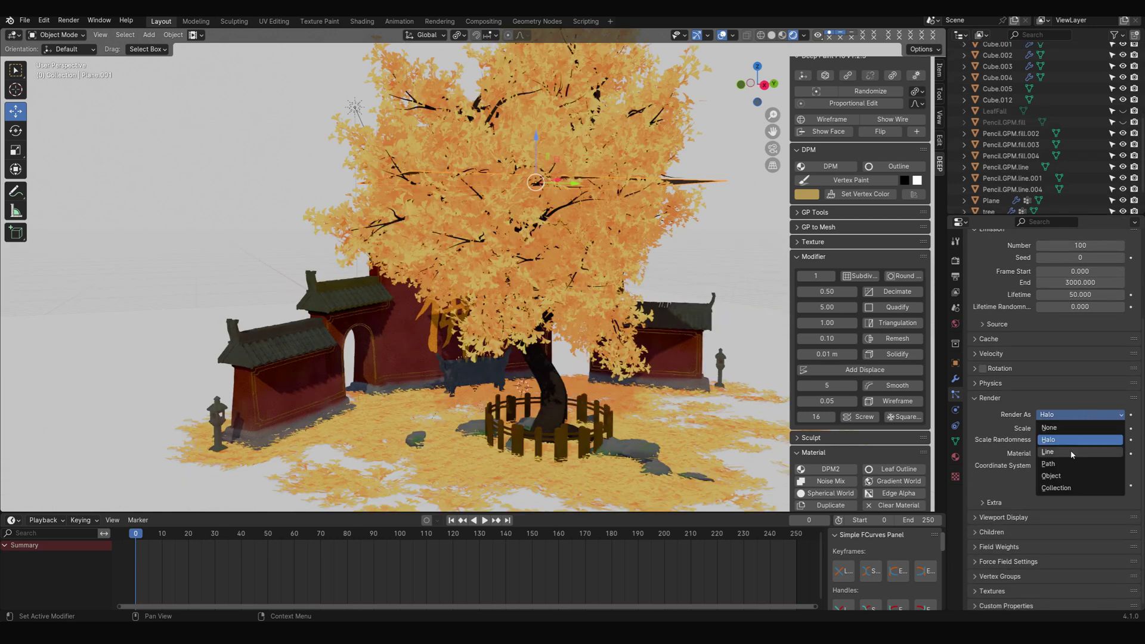
{"action": "left_click", "coordinate": [1067, 475]}
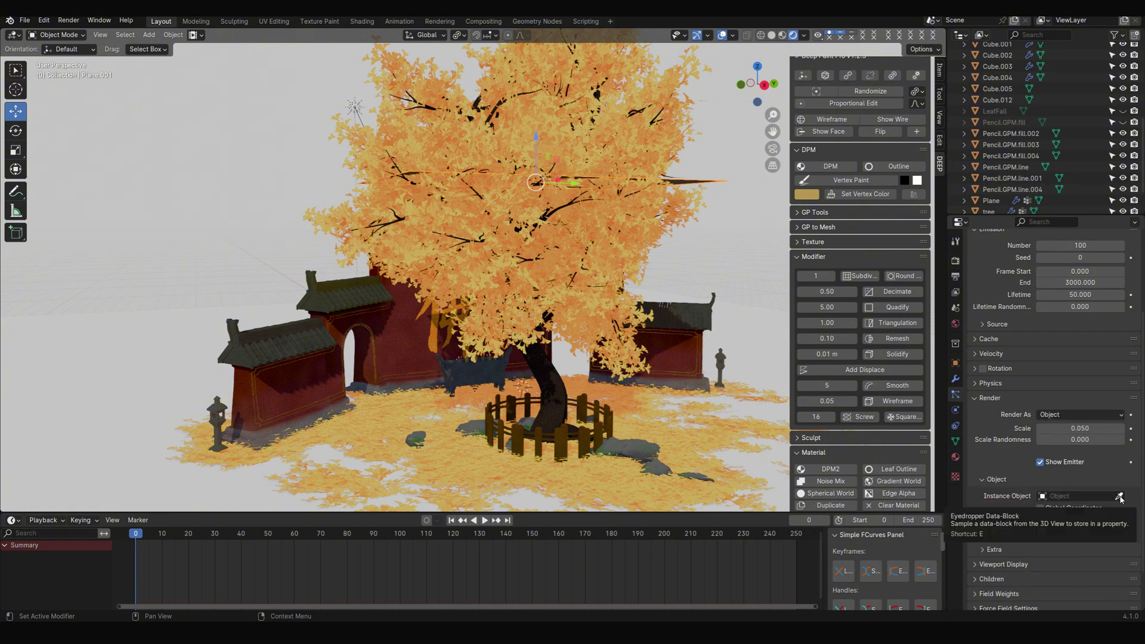
{"action": "left_click", "coordinate": [1076, 496]}
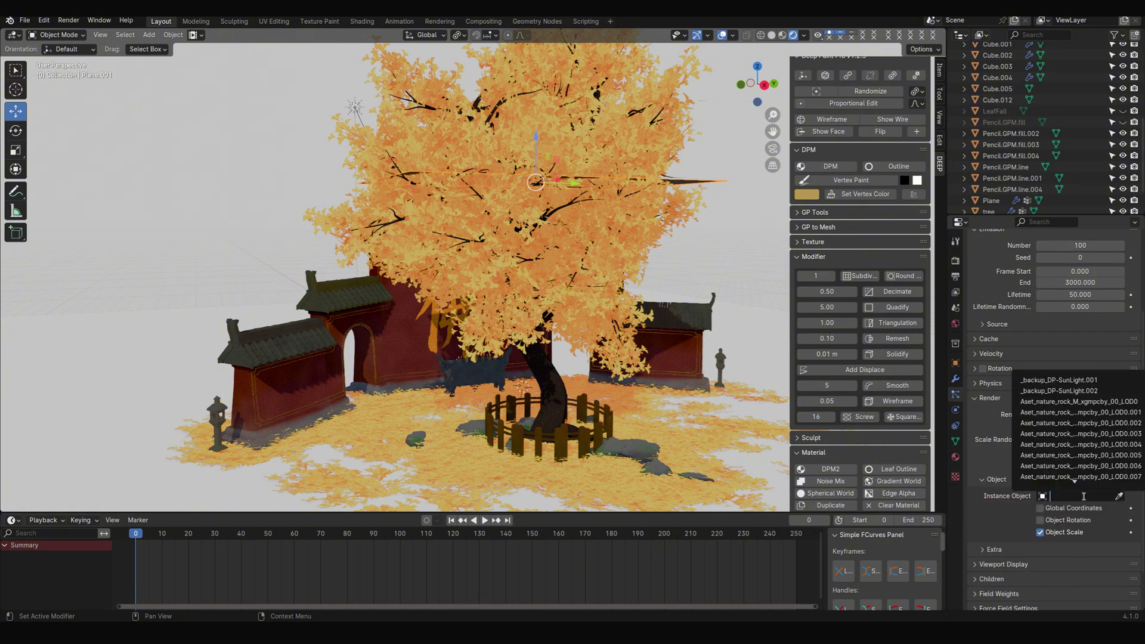
{"action": "type", "text": "leaf"}
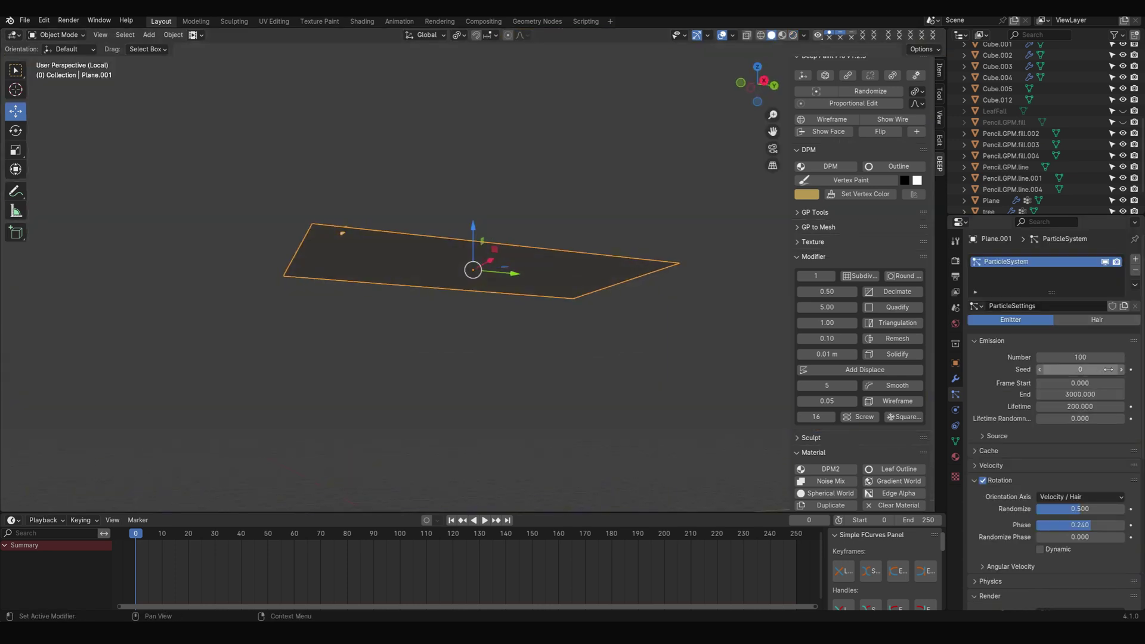
Set the particle system's emission seed to 30
{"action": "left_click_drag", "start_coordinate": [1079, 358], "coordinate": [220, 352]}
{"action": "middle_click_drag", "start_coordinate": [656, 332], "coordinate": [642, 359]}
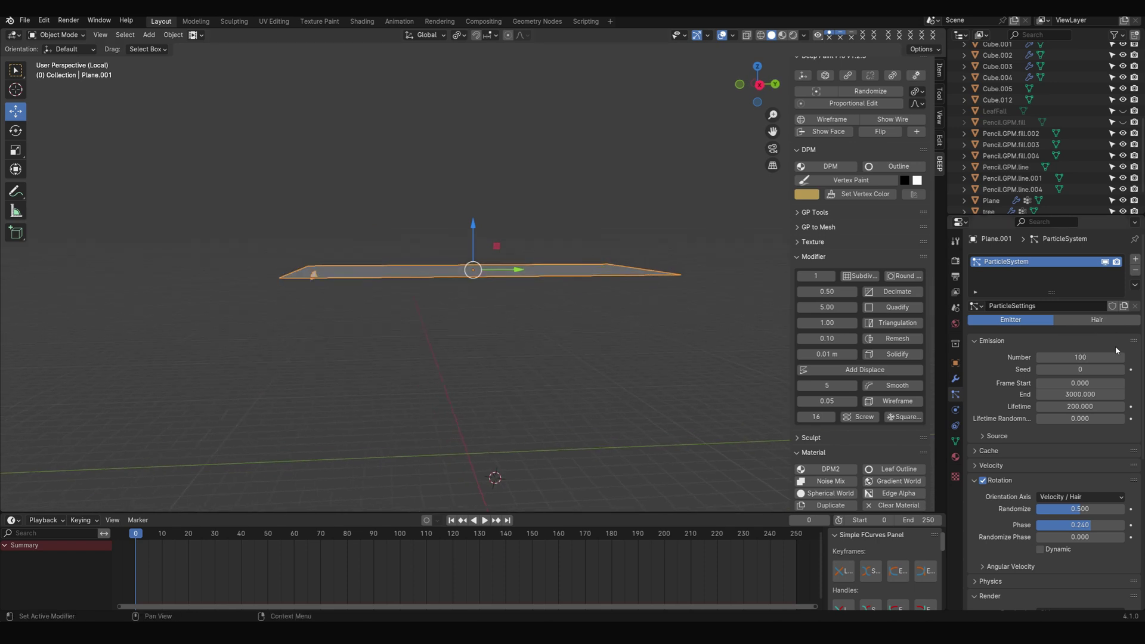
{"action": "left_click_drag", "start_coordinate": [1085, 370], "coordinate": [1120, 370]}
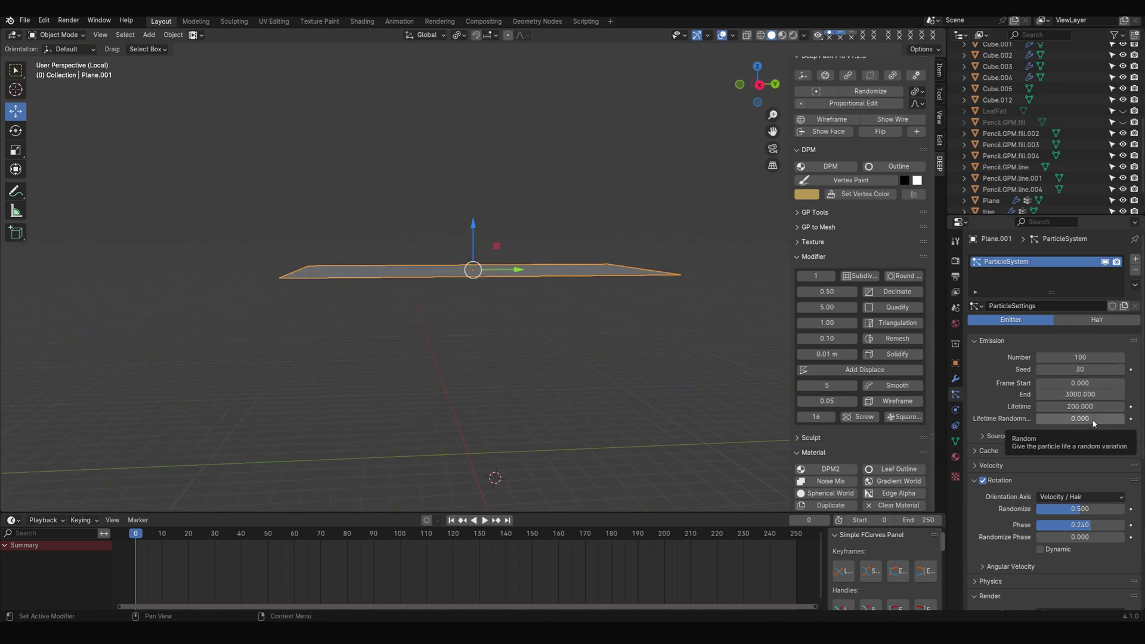
Try a particle render scale of 0.2, undo it, and briefly preview the falling leaves
{"action": "scroll", "coordinate": [1097, 448], "scroll_direction": "down", "scroll_amount": 6}
{"action": "left_click", "coordinate": [1097, 448]}
{"action": "type", "text": "0.2"}
{"action": "key", "text": "Return"}
{"action": "key", "text": "ctrl+z"}
{"action": "left_click", "coordinate": [1040, 481]}
{"action": "key", "text": "space"}
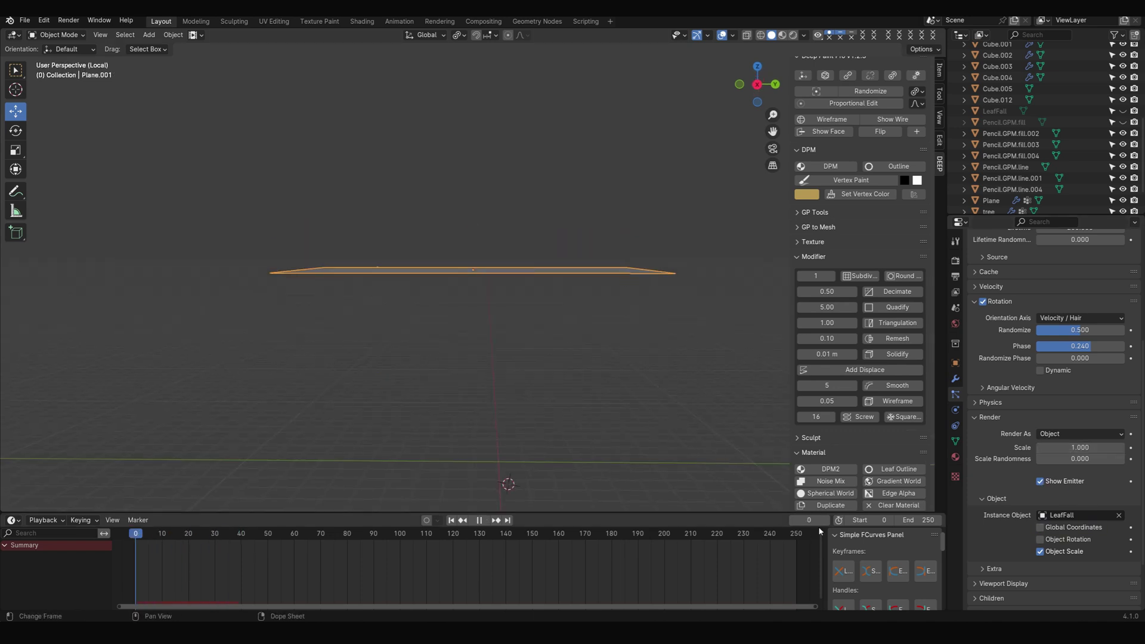
{"action": "key", "text": "Escape"}
Set the particle number to 500 and play the animation to check the falling leaves
{"action": "scroll", "coordinate": [1073, 358], "scroll_direction": "up", "scroll_amount": 8}
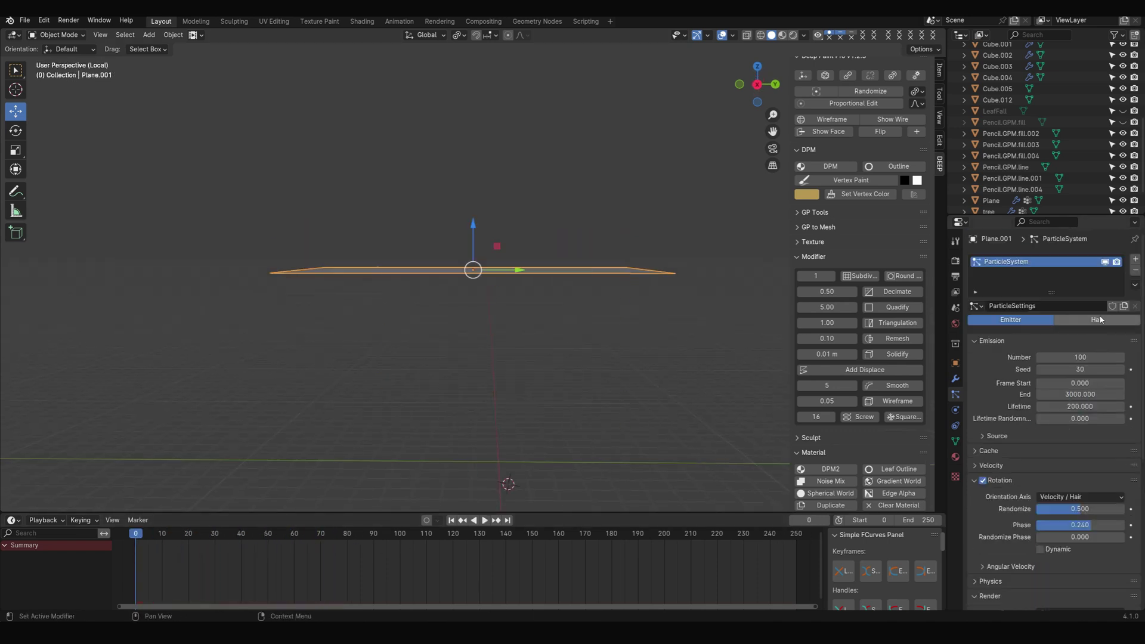
{"action": "left_click", "coordinate": [1121, 358]}
{"action": "type", "text": "500"}
{"action": "key", "text": "Return"}
{"action": "key", "text": "space"}
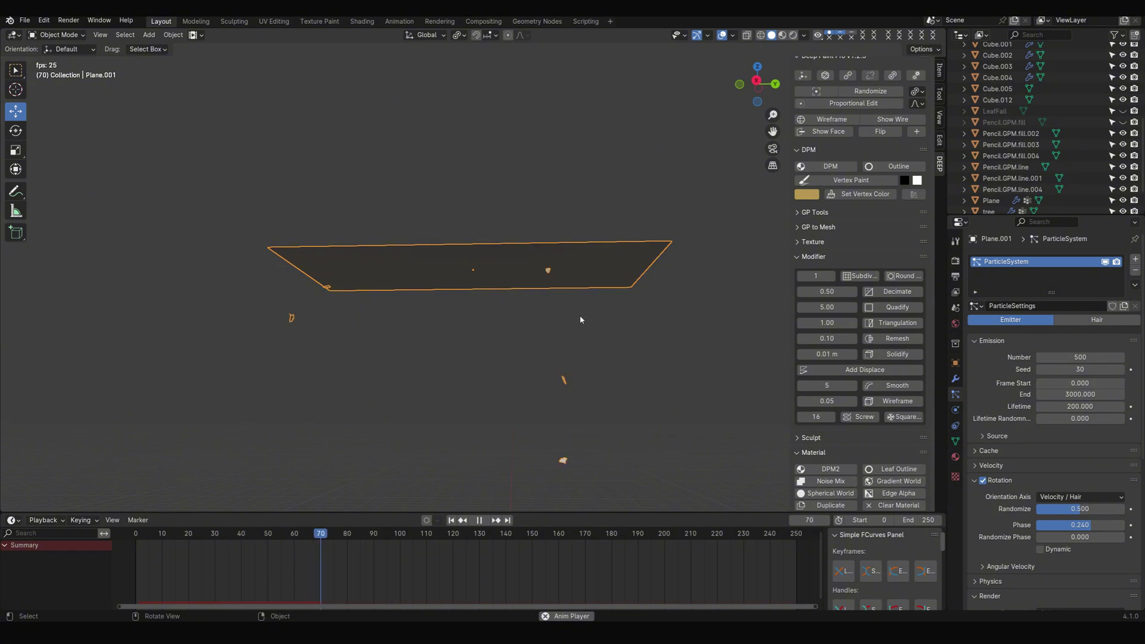
{"action": "scroll", "coordinate": [571, 409], "scroll_direction": "down", "scroll_amount": 2}
{"action": "key", "text": "space"}
Apply all transforms to the emitter plane and replay the leaf fall with 600 particles and an end frame of 3000
{"action": "key", "text": "ctrl+a"}
{"action": "left_click", "coordinate": [543, 283]}
{"action": "key", "text": "shift+Left"}
{"action": "key", "text": "space"}
{"action": "key", "text": "Escape"}
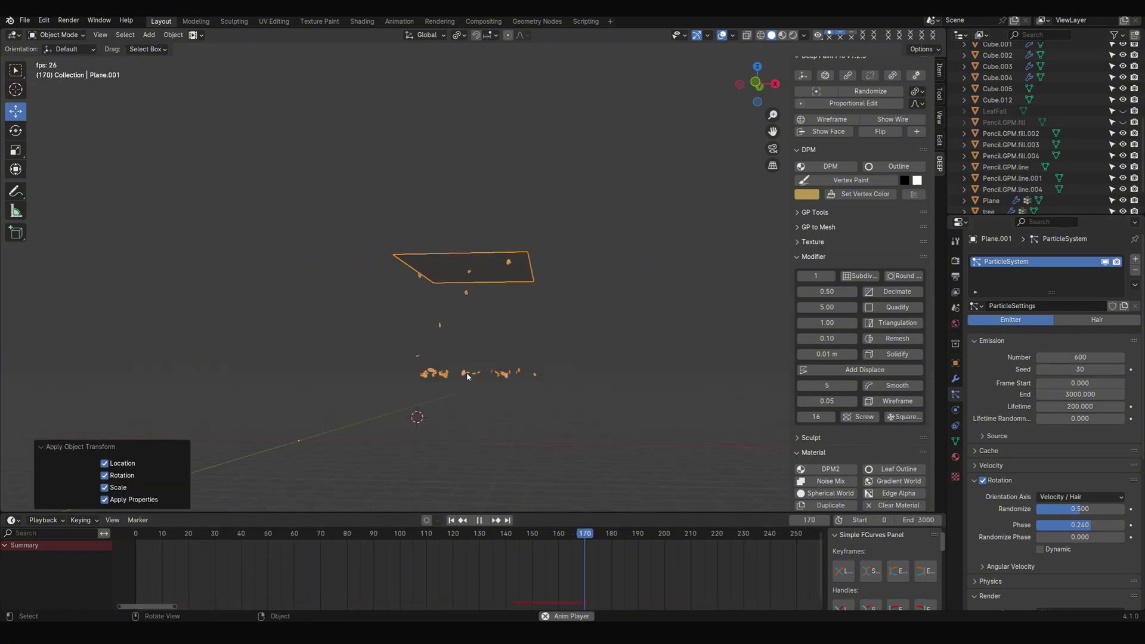
Check the leaf fall from another angle and set the particle rotation's Randomize to 0.595
{"action": "middle_click_drag", "start_coordinate": [466, 372], "coordinate": [401, 348]}
{"action": "key", "text": "space"}
{"action": "scroll", "coordinate": [1073, 444], "scroll_direction": "down", "scroll_amount": 3}
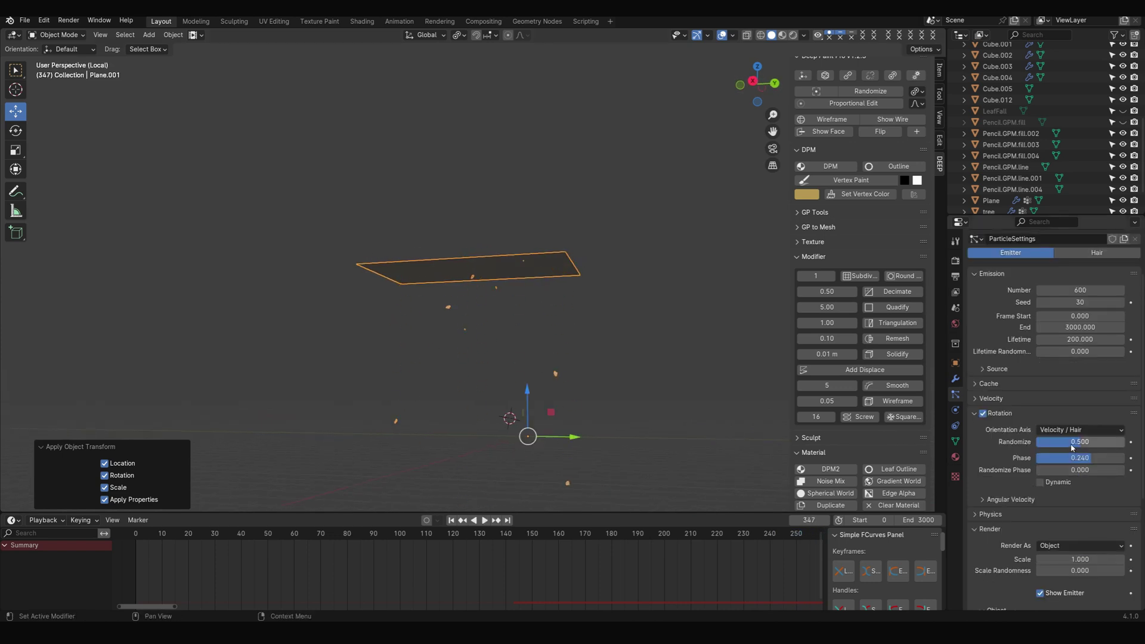
{"action": "mouse_move", "coordinate": [580, 351]}
{"action": "middle_mouse_down"}
{"action": "mouse_move", "coordinate": [622, 346]}
{"action": "mouse_move", "coordinate": [585, 345]}
{"action": "middle_mouse_up"}
Add a Wind force field, place it beside the emitter plane and tilt it about 76° around X
{"action": "key", "text": "shift+a"}
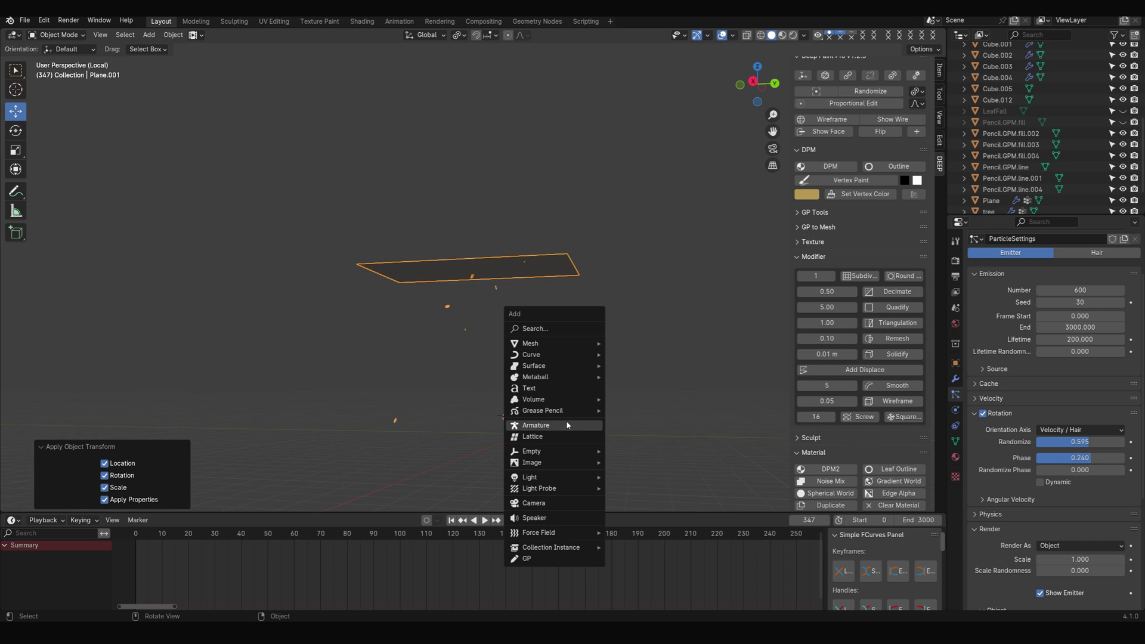
{"action": "mouse_move", "coordinate": [581, 532]}
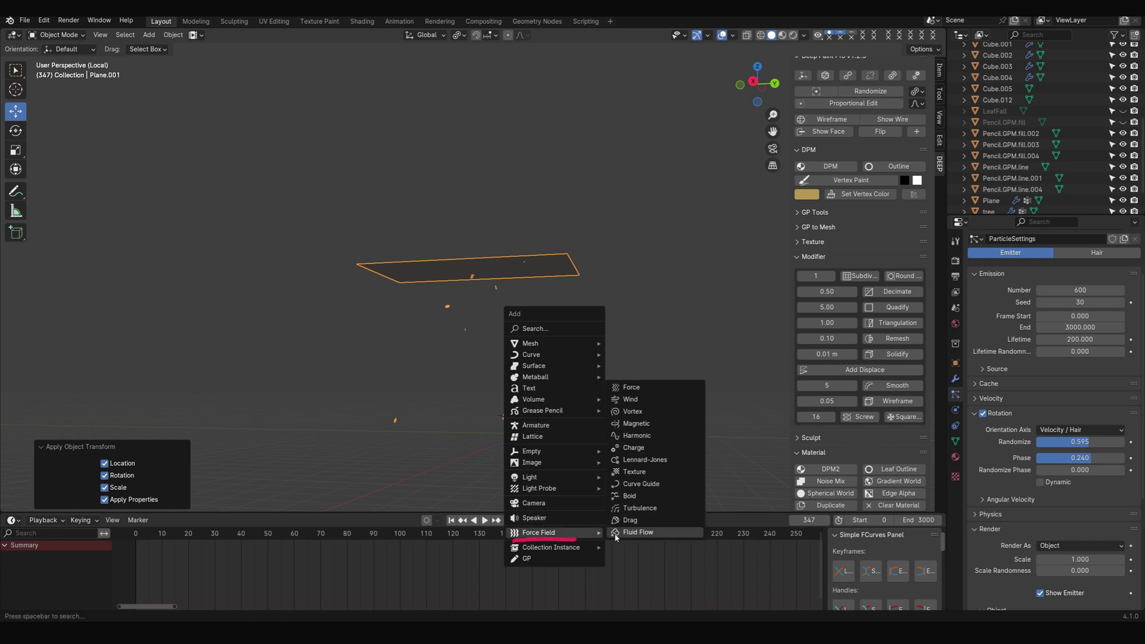
{"action": "left_click", "coordinate": [674, 399]}
{"action": "key", "text": "KP_3"}
{"action": "key", "text": "g"}
{"action": "left_click", "coordinate": [669, 294]}
{"action": "key", "text": "r"}
{"action": "left_click", "coordinate": [642, 267]}
{"action": "key", "text": "g"}
{"action": "left_click", "coordinate": [688, 278]}
{"action": "middle_click_drag", "start_coordinate": [687, 278], "coordinate": [667, 265]}
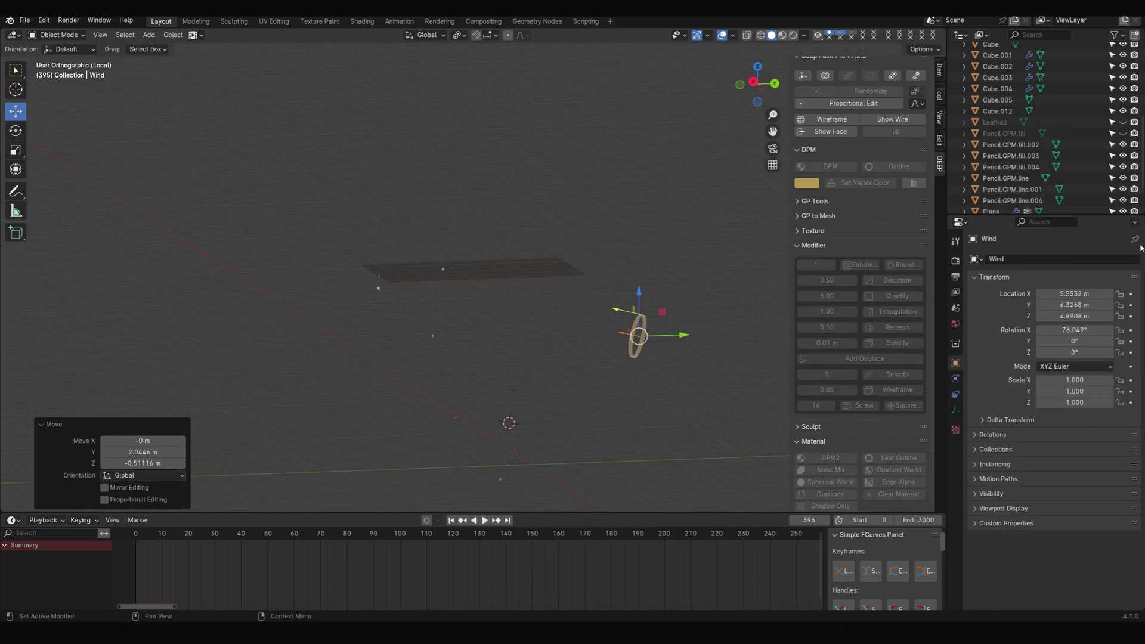
Scale up and reposition the wind field, and set its empty's display size to 2.2 m
{"action": "middle_click_drag", "start_coordinate": [680, 304], "coordinate": [680, 268]}
{"action": "key", "text": "s"}
{"action": "left_click", "coordinate": [703, 298]}
{"action": "key", "text": "g"}
{"action": "left_click", "coordinate": [587, 334]}
{"action": "key", "text": "space"}
{"action": "mouse_move", "coordinate": [554, 331]}
{"action": "middle_mouse_down"}
{"action": "mouse_move", "coordinate": [494, 338]}
{"action": "mouse_move", "coordinate": [561, 337]}
{"action": "middle_mouse_up"}
{"action": "left_click", "coordinate": [955, 410]}
{"action": "left_click_drag", "start_coordinate": [1078, 287], "coordinate": [1103, 287]}
In the side view, move the wind field to the emitter's opposite side and rotate it to blow across the falling leaves
{"action": "key", "text": "KP_3"}
{"action": "key", "text": "g"}
{"action": "left_click", "coordinate": [580, 342]}
{"action": "key", "text": "r"}
{"action": "left_click", "coordinate": [613, 269]}
{"action": "key", "text": "g"}
{"action": "left_click", "coordinate": [396, 278]}
{"action": "key", "text": "r"}
{"action": "left_click", "coordinate": [532, 336]}
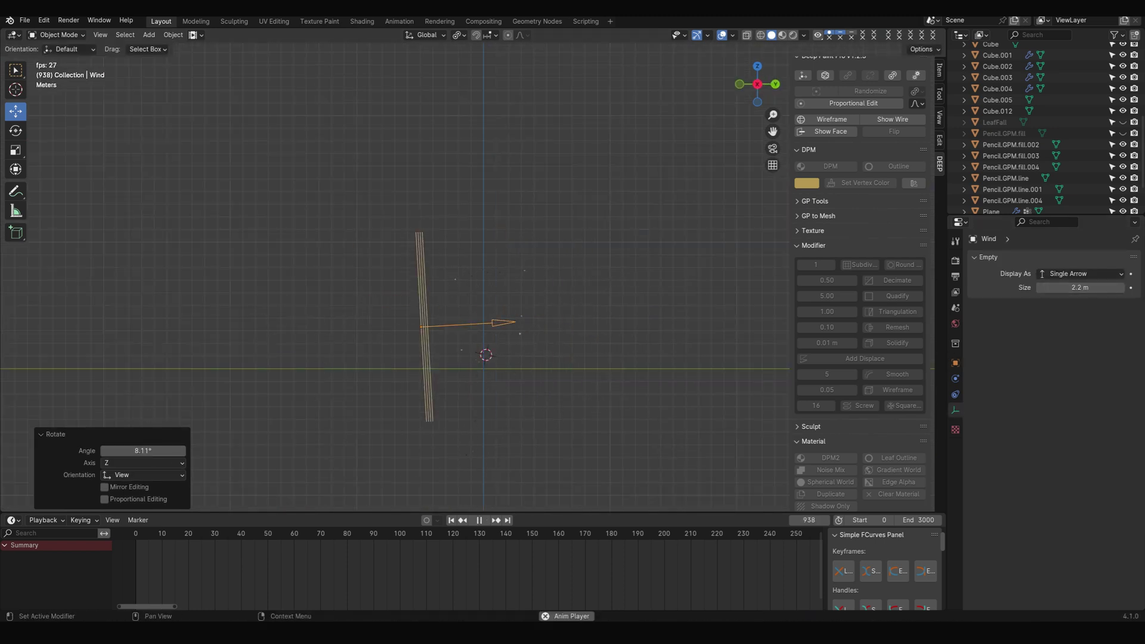
Set the wind field's strength to 6.2 and its flow to 3
{"action": "left_click", "coordinate": [955, 378]}
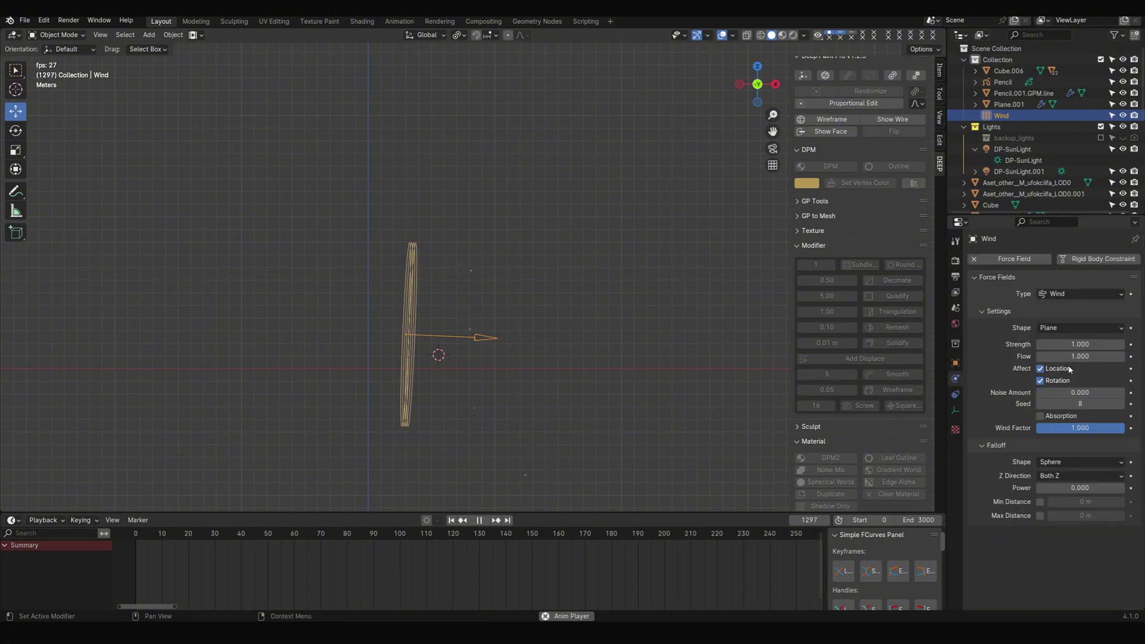
{"action": "left_click_drag", "start_coordinate": [1079, 344], "coordinate": [211, 341]}
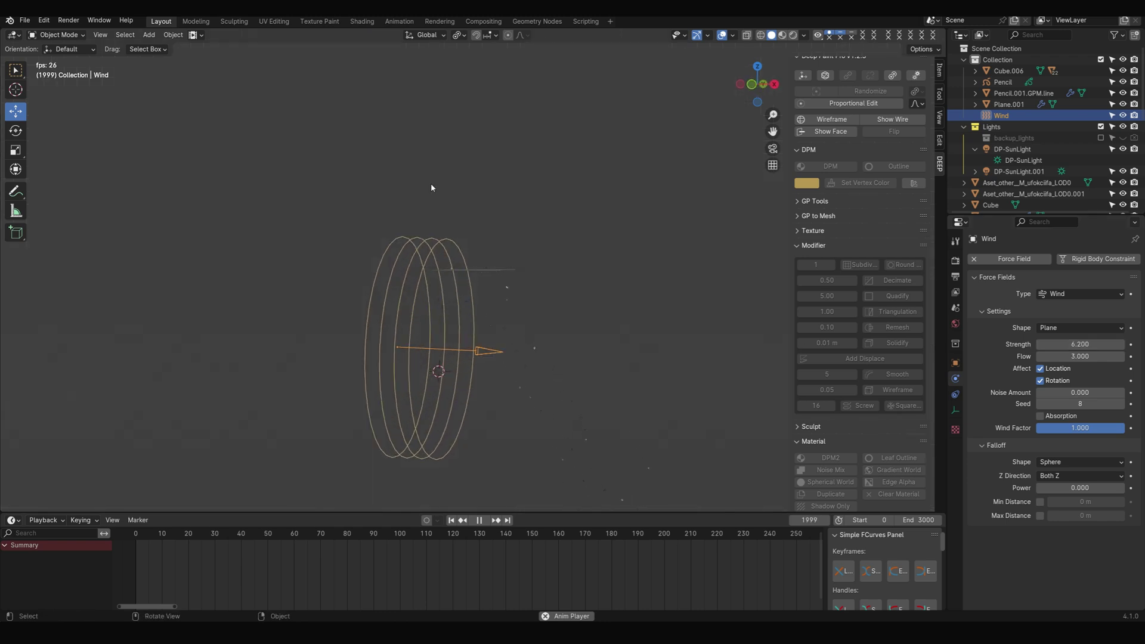
Add a Turbulence force field, move it in among the falling leaves and scale it up by about 3.78
{"action": "key", "text": "shift+a"}
{"action": "mouse_move", "coordinate": [496, 342]}
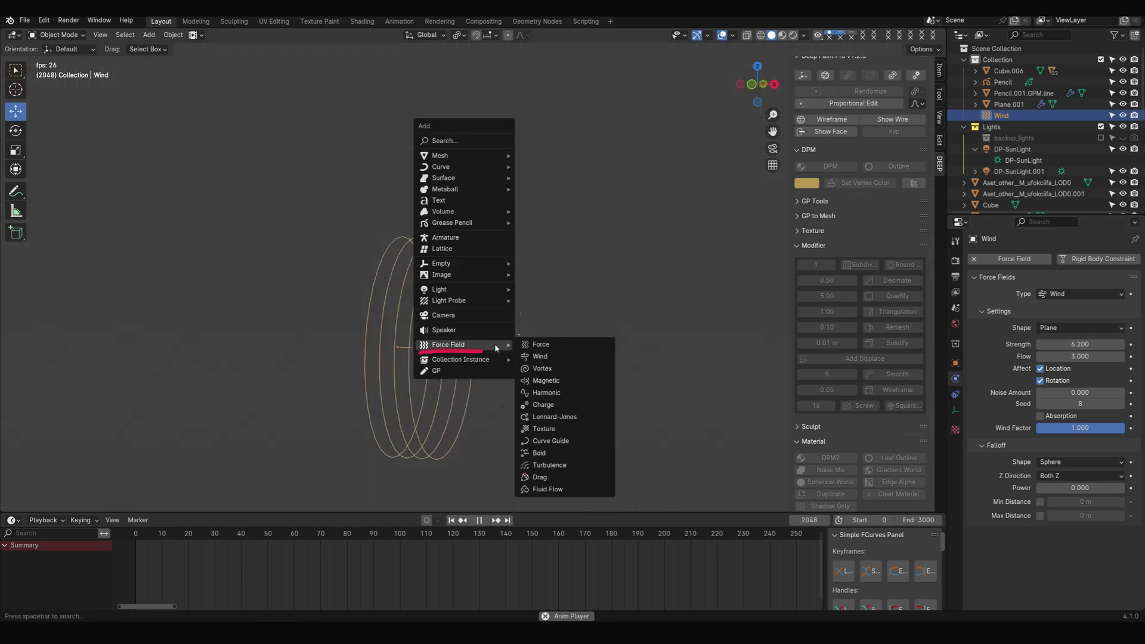
{"action": "left_click", "coordinate": [548, 464]}
{"action": "key", "text": "g"}
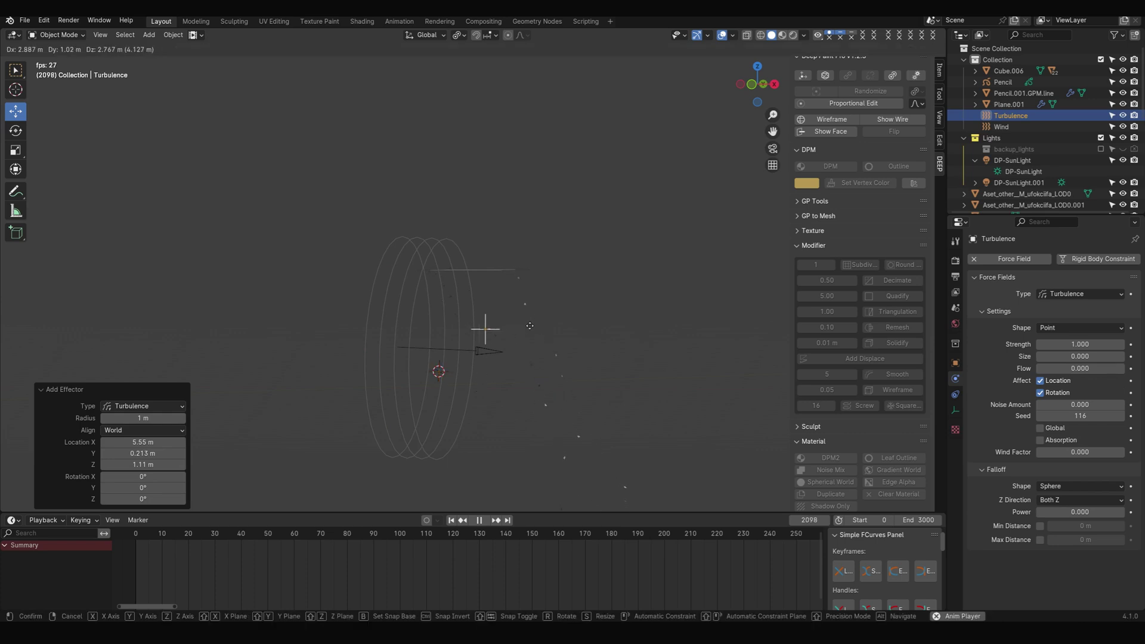
{"action": "left_click", "coordinate": [537, 330]}
{"action": "scroll", "coordinate": [545, 328], "scroll_direction": "up", "scroll_amount": 4}
{"action": "key", "text": "s"}
{"action": "left_click", "coordinate": [632, 384]}
{"action": "middle_click_drag", "start_coordinate": [632, 384], "coordinate": [672, 378]}
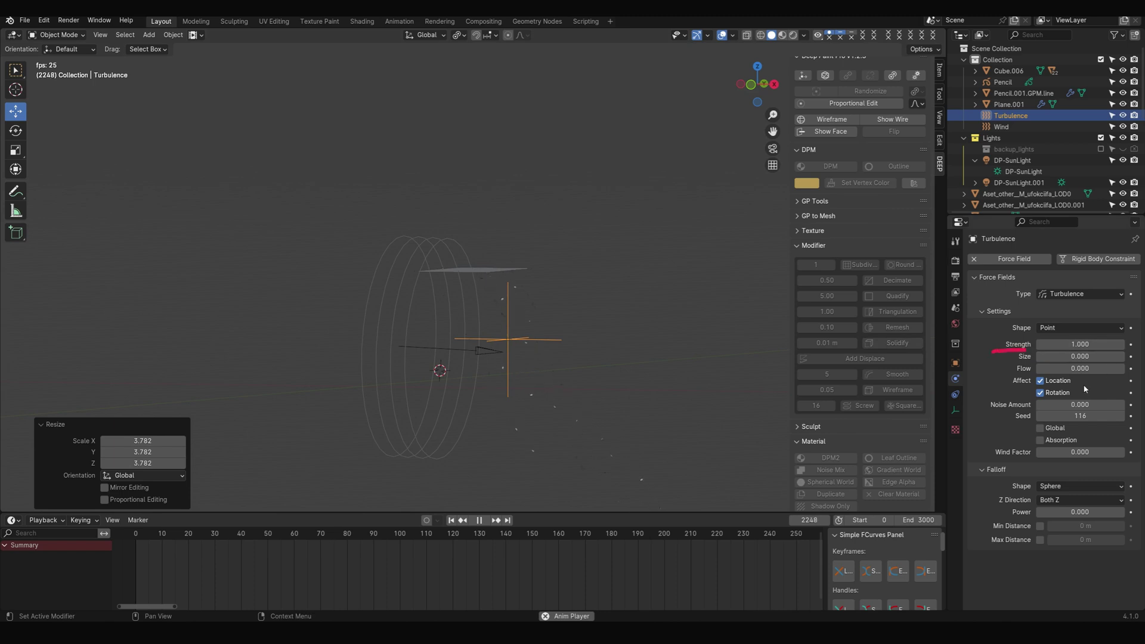
Increase the turbulence field's strength and scale the field up by about 1.14
{"action": "left_click_drag", "start_coordinate": [1080, 343], "coordinate": [143, 347]}
{"action": "key", "text": "s"}
{"action": "left_click", "coordinate": [746, 337]}
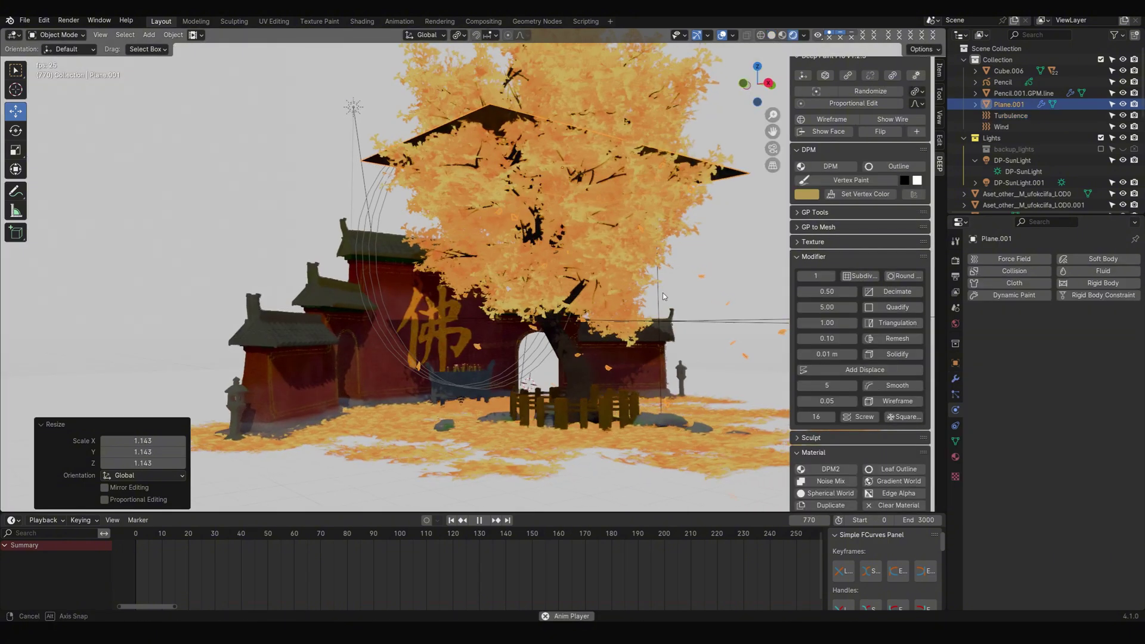
Hide the leaf emitter plane in the particle system's viewport display and open its render settings
{"action": "middle_click_drag", "start_coordinate": [596, 286], "coordinate": [661, 294]}
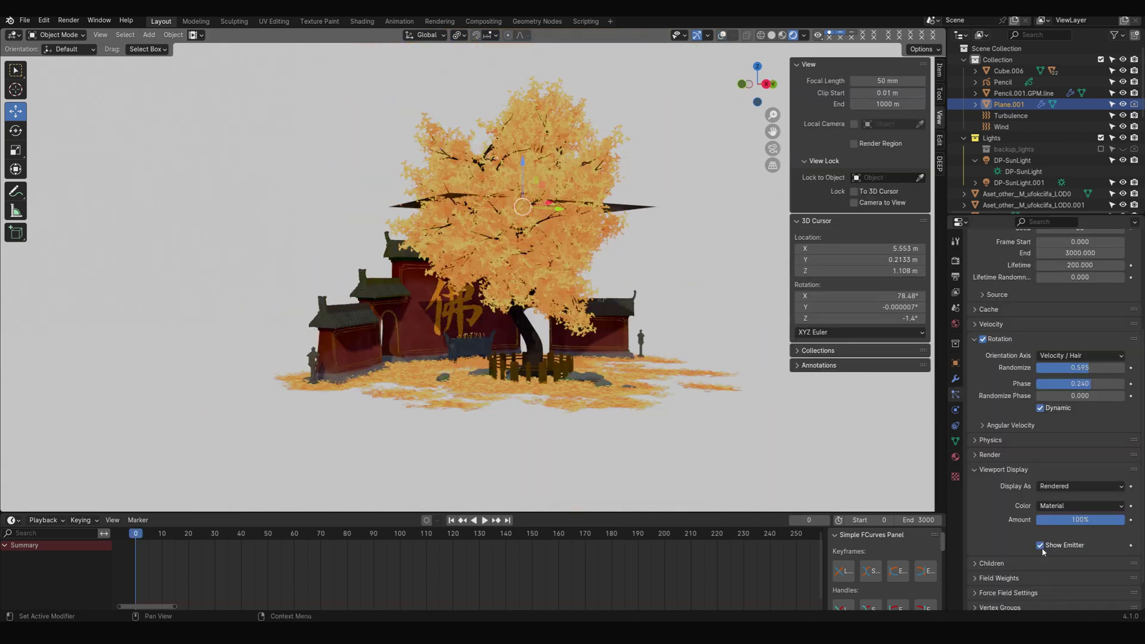
{"action": "left_click", "coordinate": [1040, 546]}
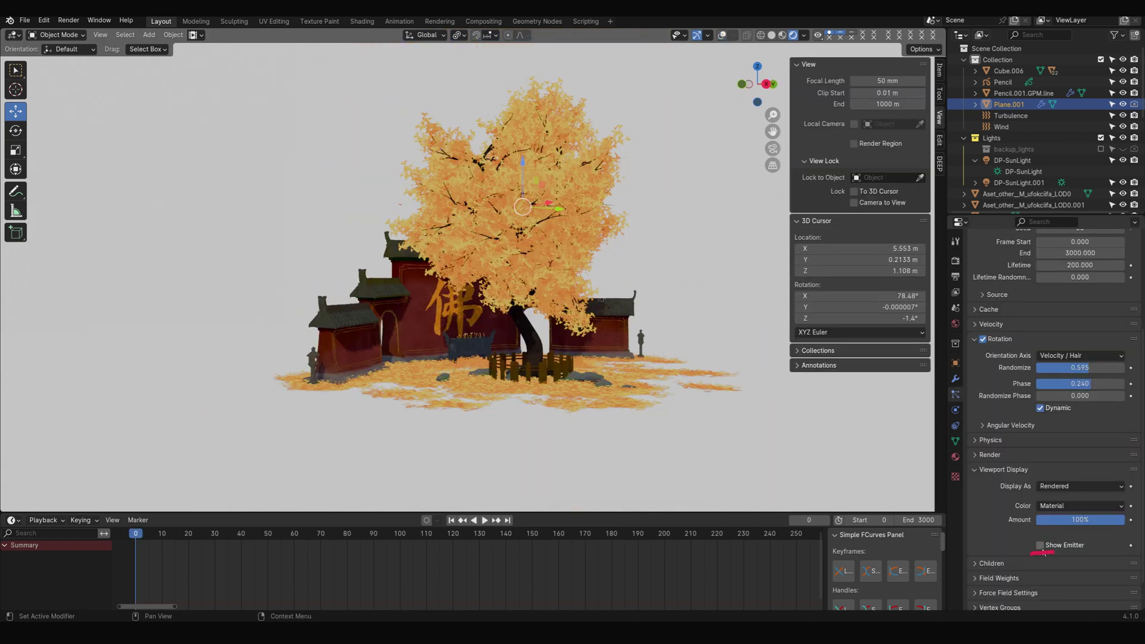
{"action": "left_click", "coordinate": [977, 456]}
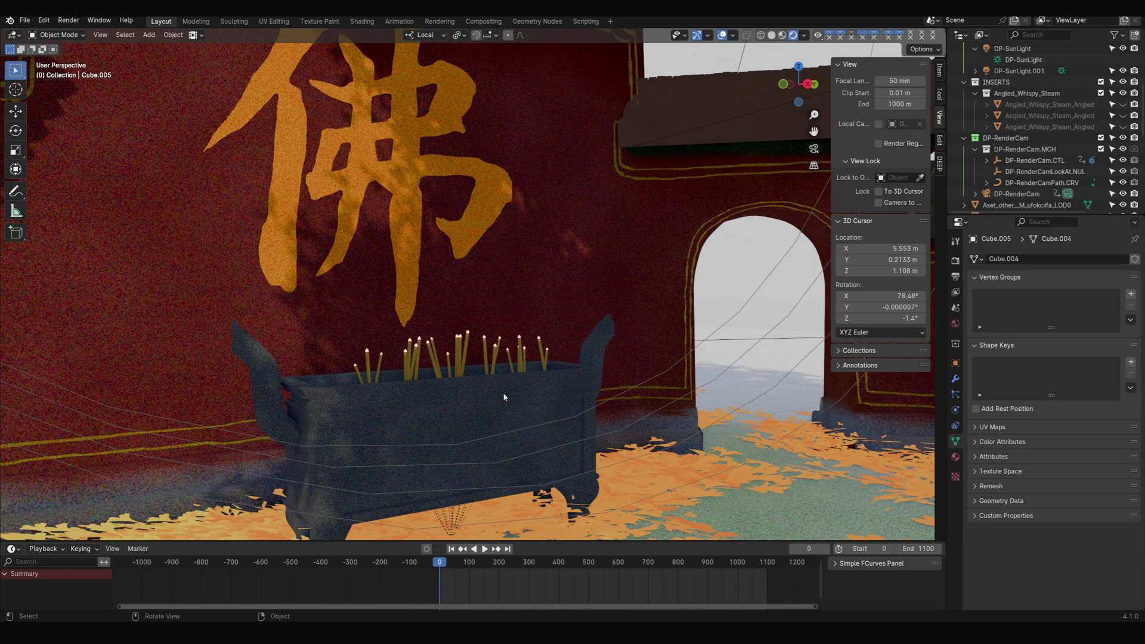
Unhide the three Angled_Whispy_Steam objects above the incense burner and play the animation to preview the smoke
{"action": "left_click", "coordinate": [504, 397]}
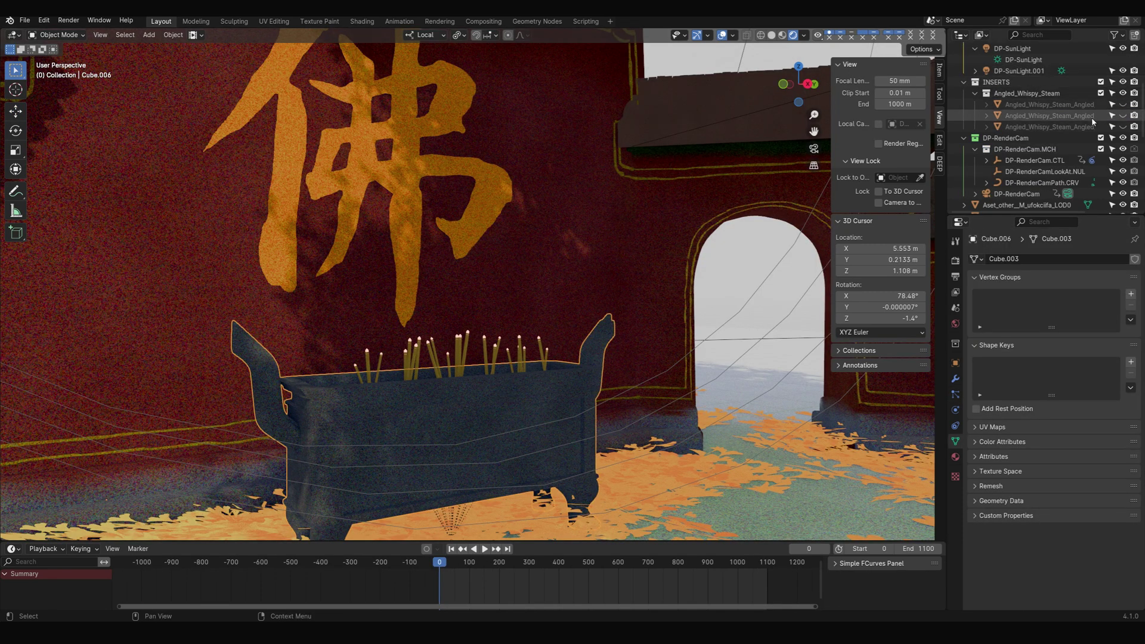
{"action": "left_click", "coordinate": [1123, 105]}
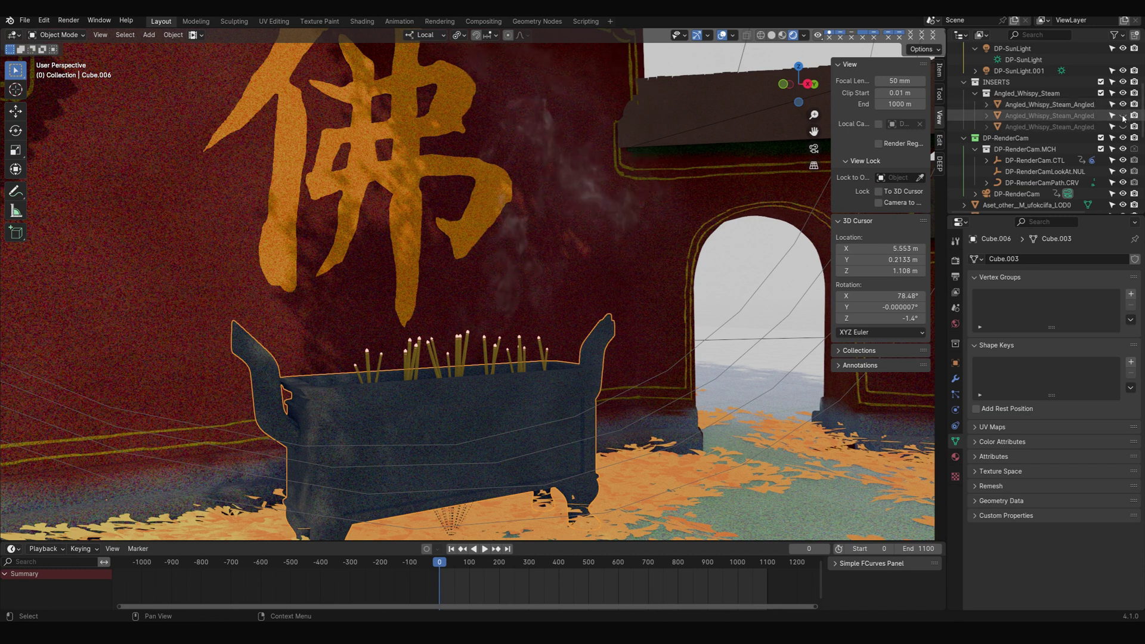
{"action": "left_click", "coordinate": [1123, 116]}
{"action": "left_click", "coordinate": [1122, 126]}
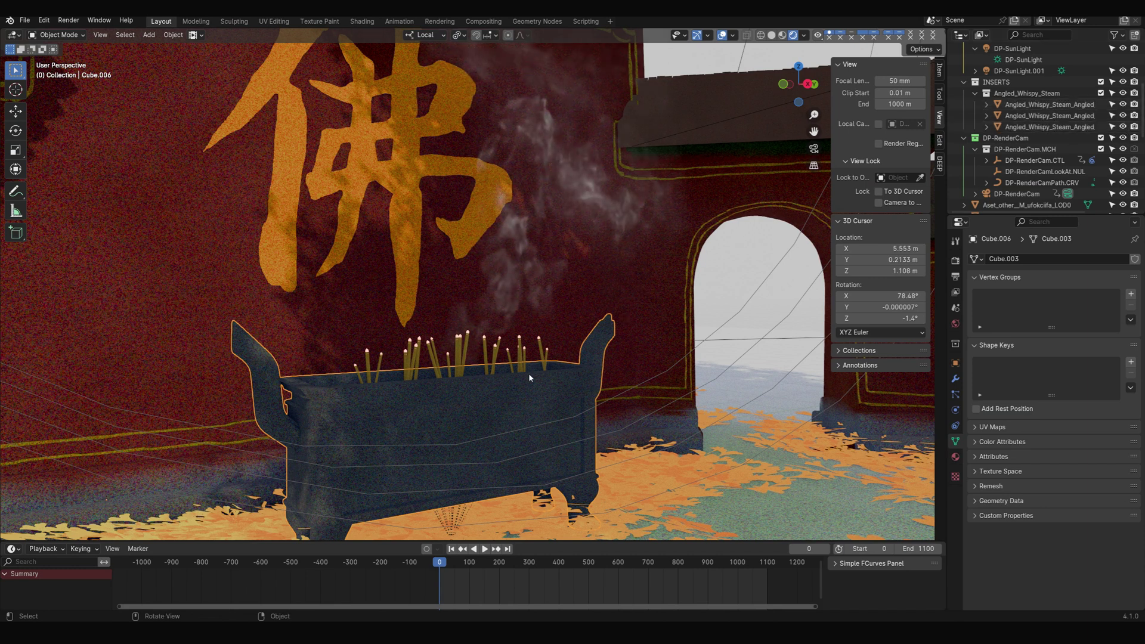
{"action": "key", "text": "space"}
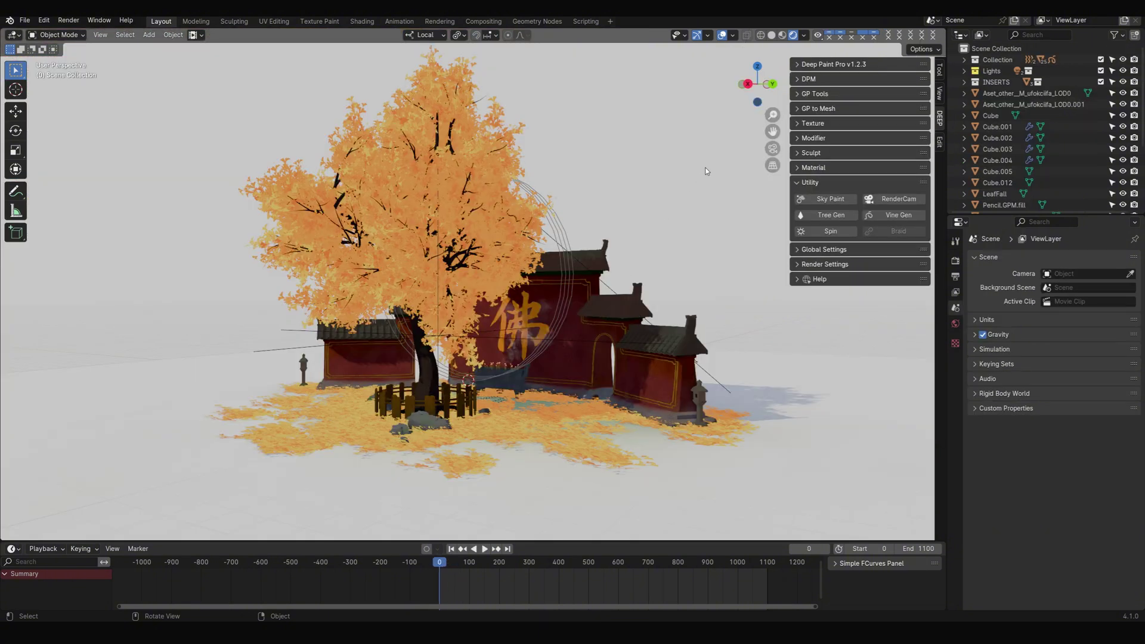
Add a Deep Paint RenderCam and enable its DP-RenderCam.MCH collection to access the camera controls
{"action": "left_click", "coordinate": [923, 202]}
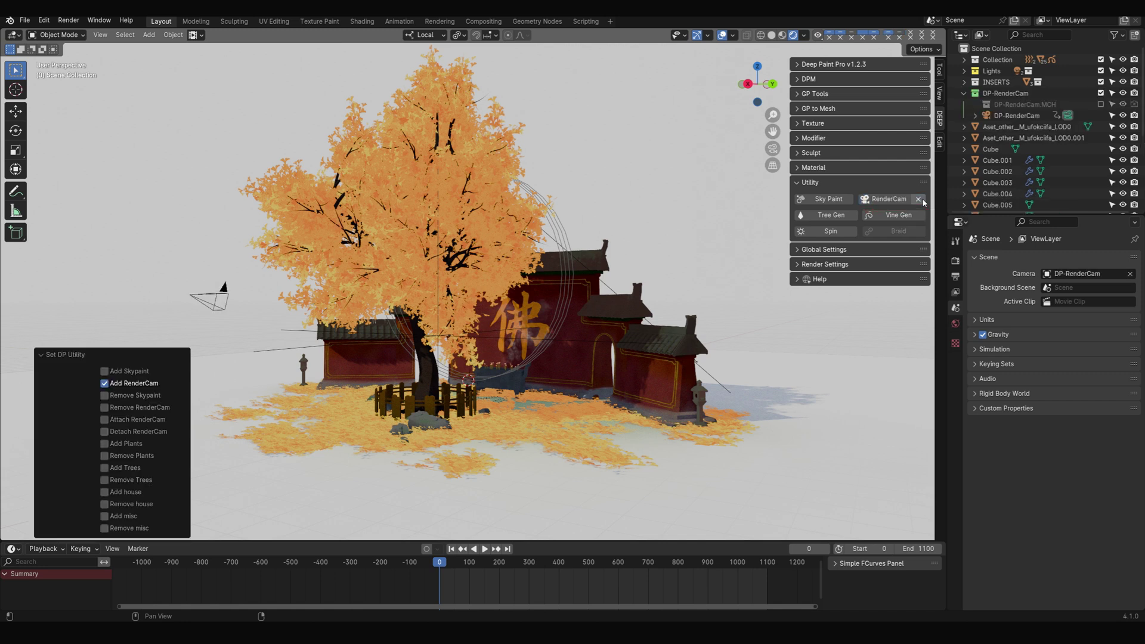
{"action": "left_click", "coordinate": [1101, 104]}
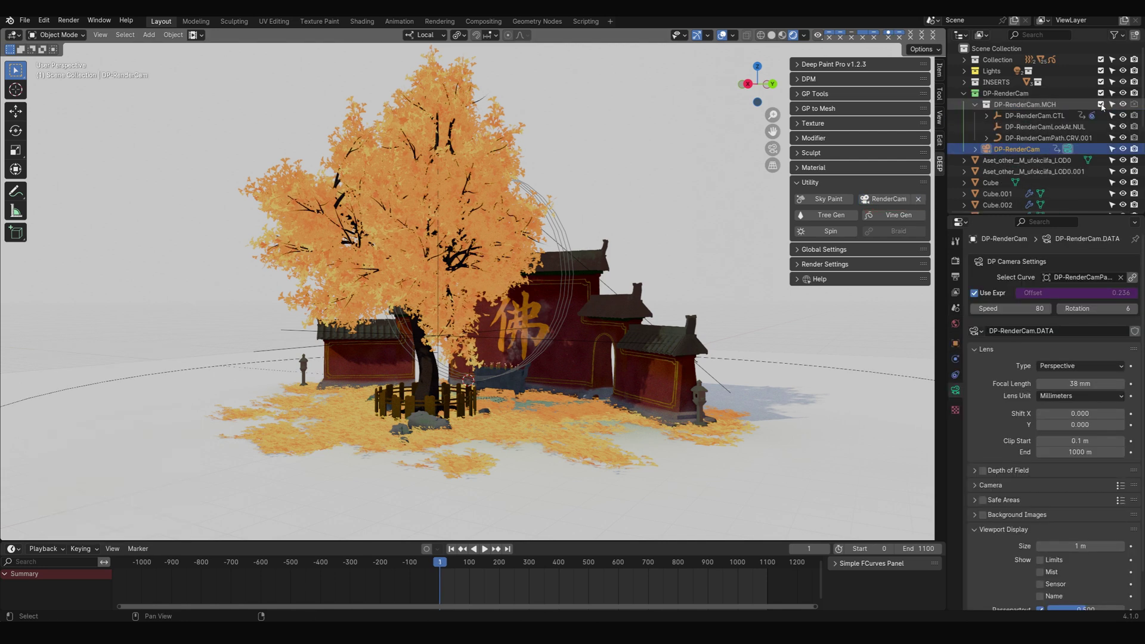
{"action": "left_click", "coordinate": [1037, 126]}
Select the circular RenderCam path curve and raise it about 3.11 m above the ground
{"action": "left_click", "coordinate": [1048, 137]}
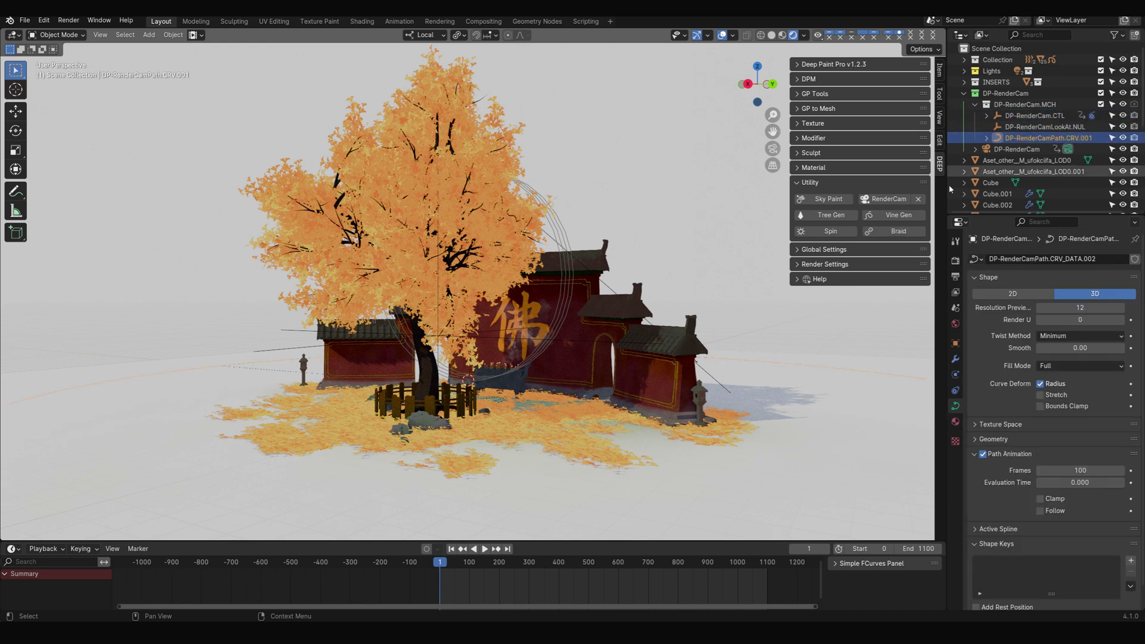
{"action": "scroll", "coordinate": [641, 336], "scroll_direction": "down", "scroll_amount": 4}
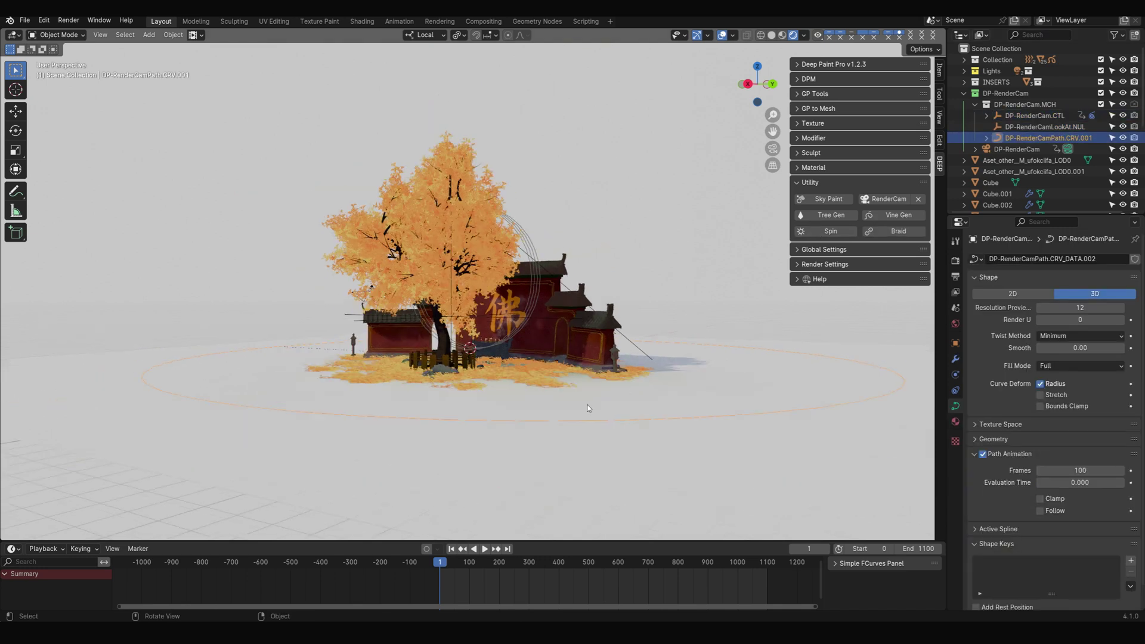
{"action": "key", "text": "g"}
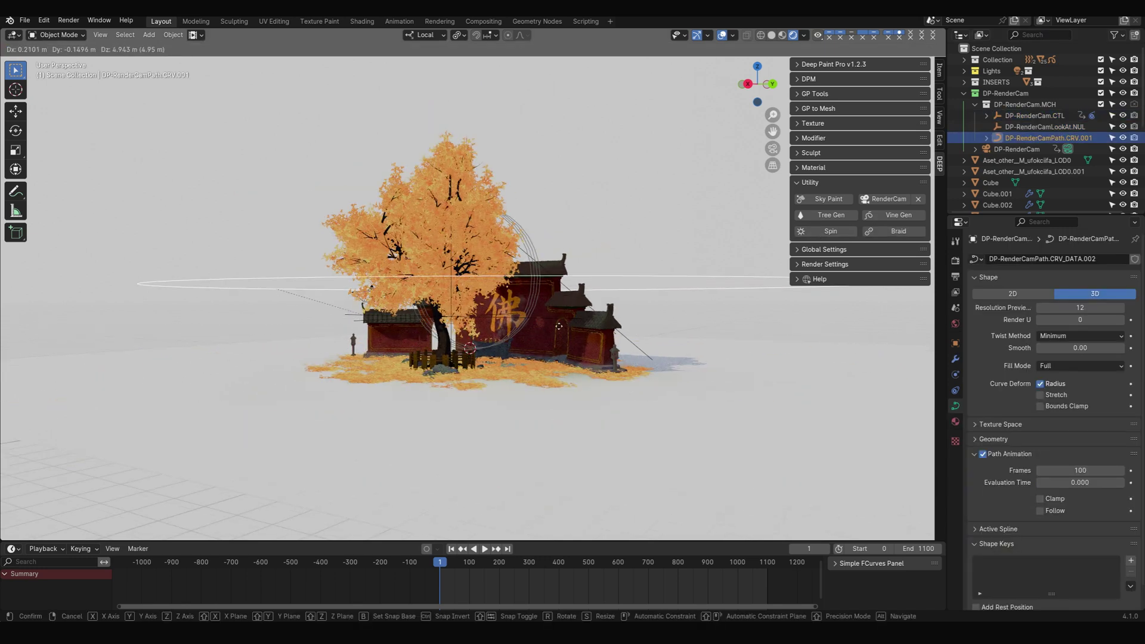
{"action": "left_click", "coordinate": [557, 356]}
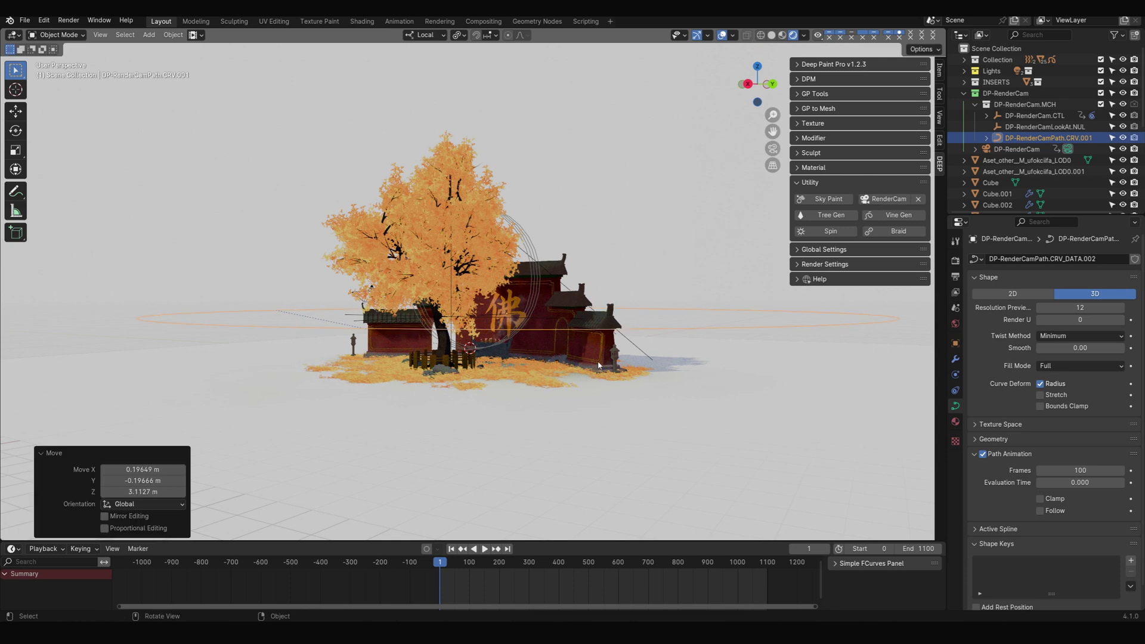
Select the DP-RenderCamLookAt.NUL target and reposition it above the ground near the ginkgo trunk at the centre of the scene
{"action": "left_click", "coordinate": [1077, 127]}
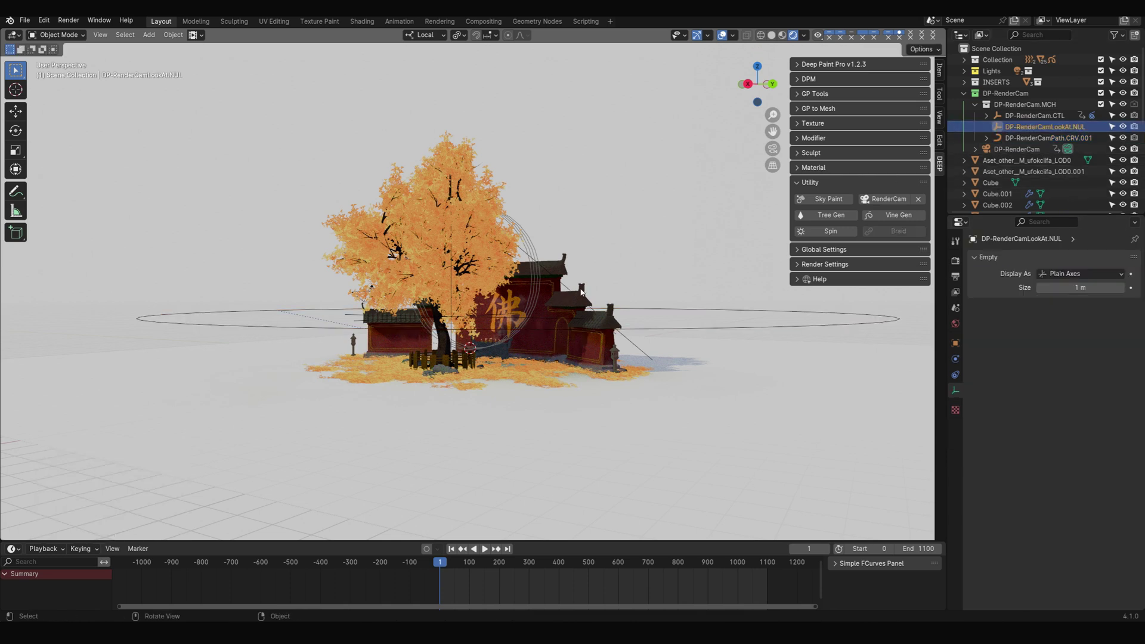
{"action": "key", "text": "g"}
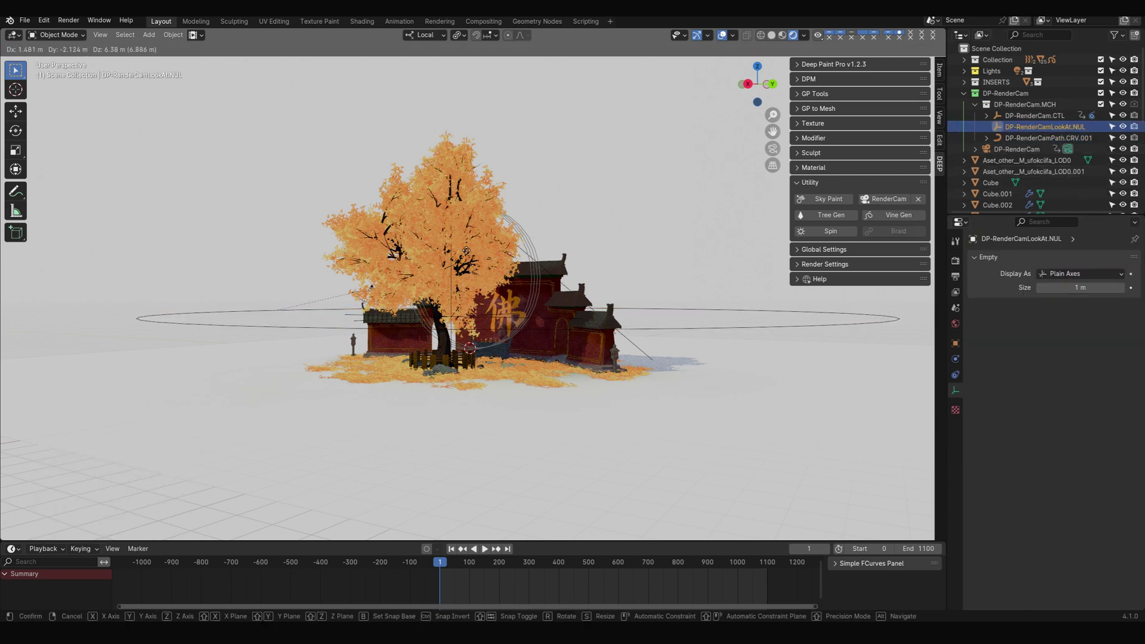
{"action": "left_click", "coordinate": [466, 261]}
{"action": "middle_click_drag", "start_coordinate": [471, 275], "coordinate": [530, 305]}
{"action": "key", "text": "g"}
{"action": "left_click", "coordinate": [560, 313]}
Select DP-RenderCam, preview its orbit by playing the animation, and set its camera speed to 4000
{"action": "left_click", "coordinate": [1025, 149]}
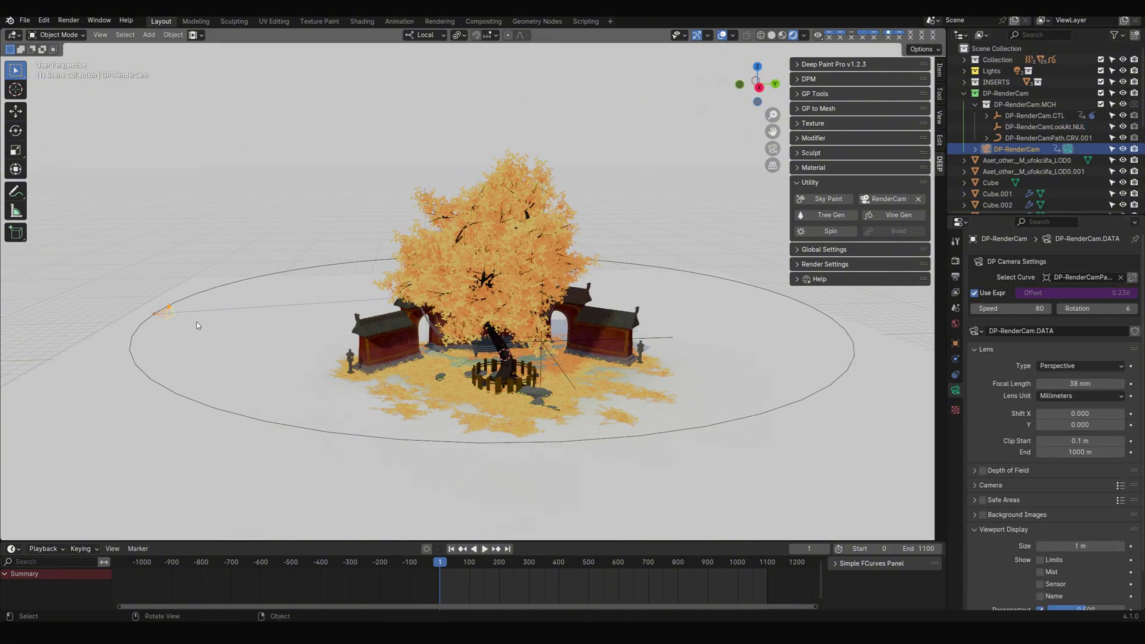
{"action": "key", "text": "space"}
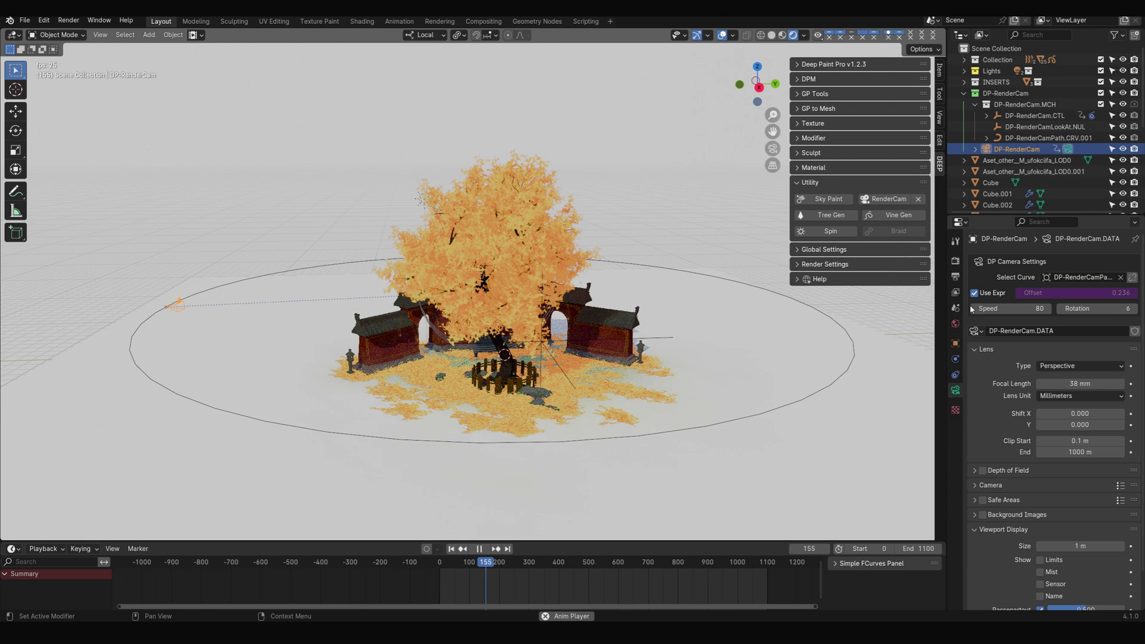
{"action": "key", "text": "space"}
{"action": "left_click", "coordinate": [1012, 310]}
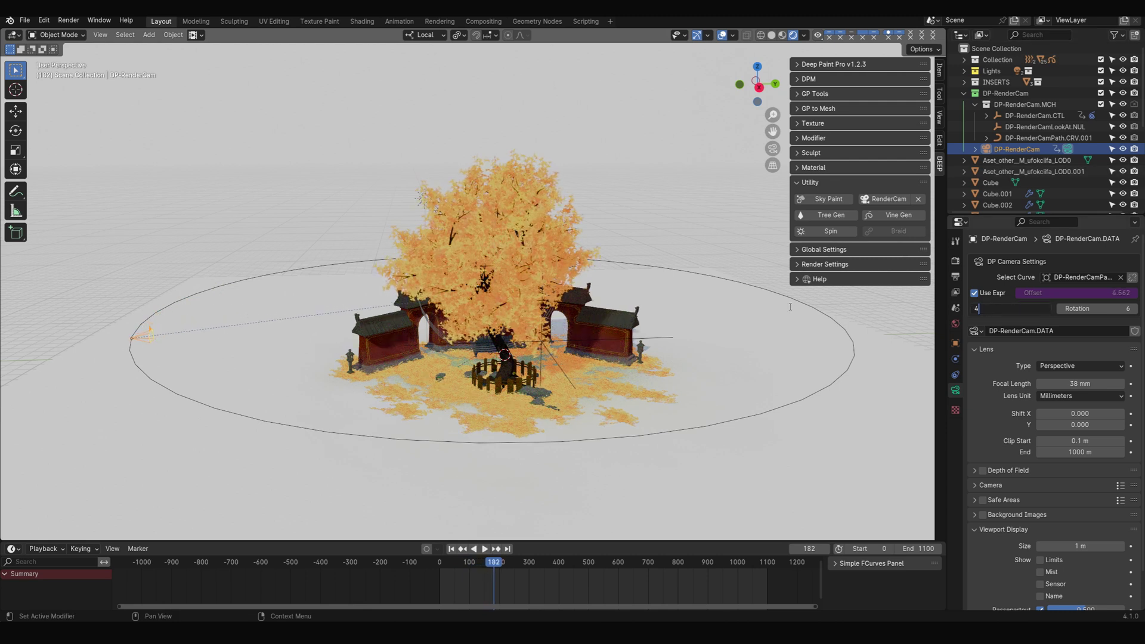
{"action": "type", "text": "4000"}
{"action": "key", "text": "Return"}
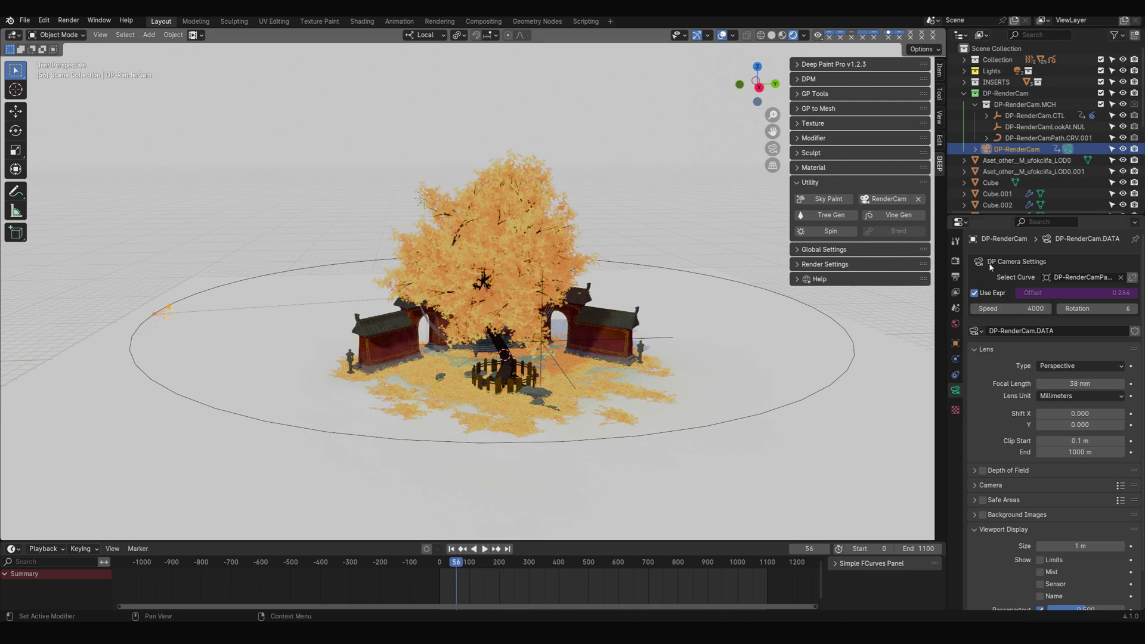
Select the DP-RenderCamPath curve and set its path animation length to 30 frames
{"action": "left_click", "coordinate": [1024, 137]}
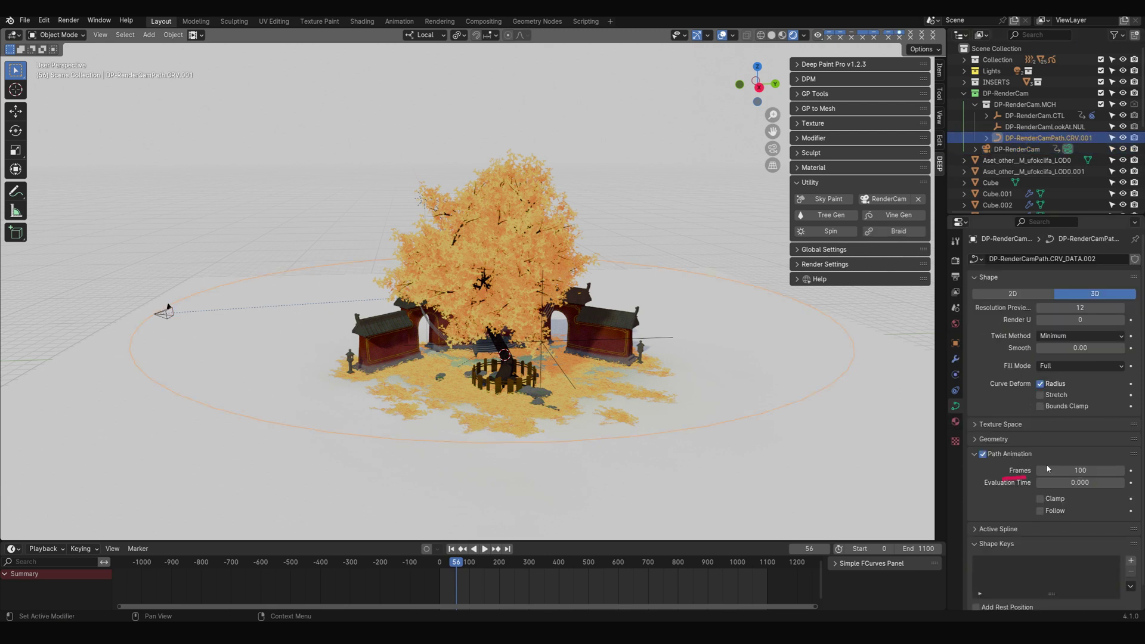
{"action": "left_click", "coordinate": [1101, 471]}
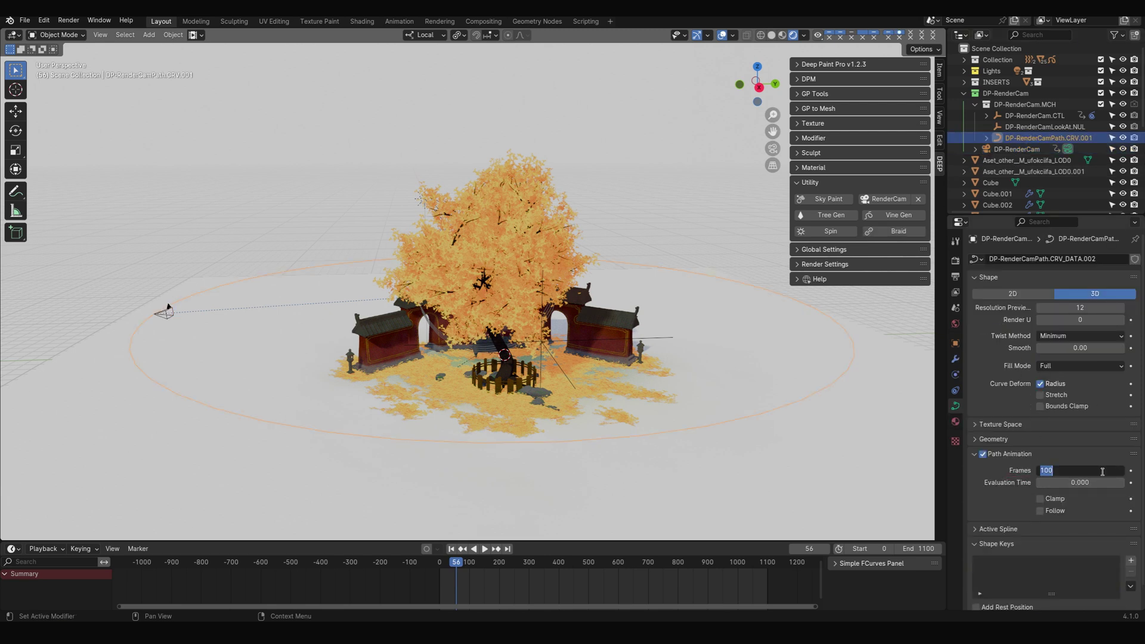
{"action": "type", "text": "30"}
{"action": "key", "text": "Return"}
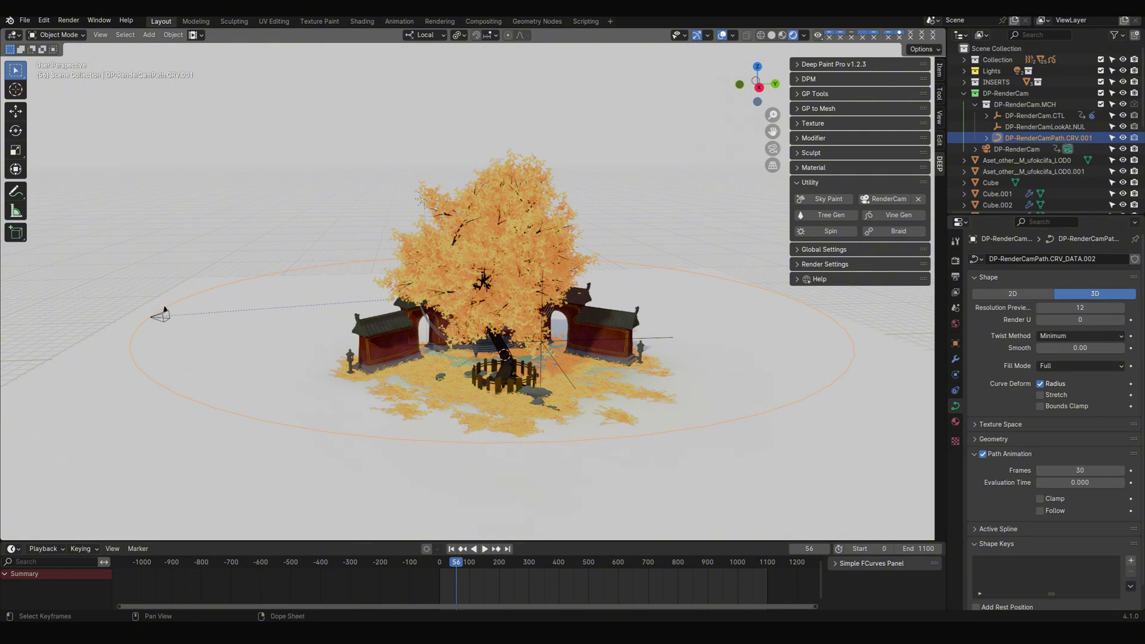
Return to the start of the timeline and play the animation to check the orbit through the render camera
{"action": "key", "text": "shift+Left"}
{"action": "key", "text": "space"}
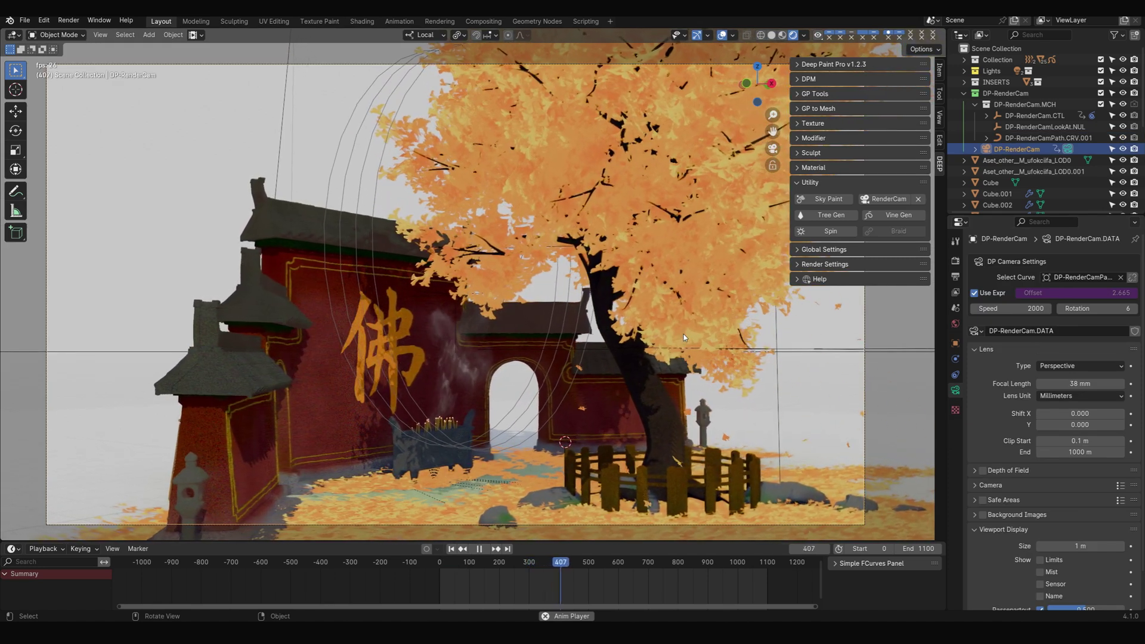
{"action": "key", "text": "space"}
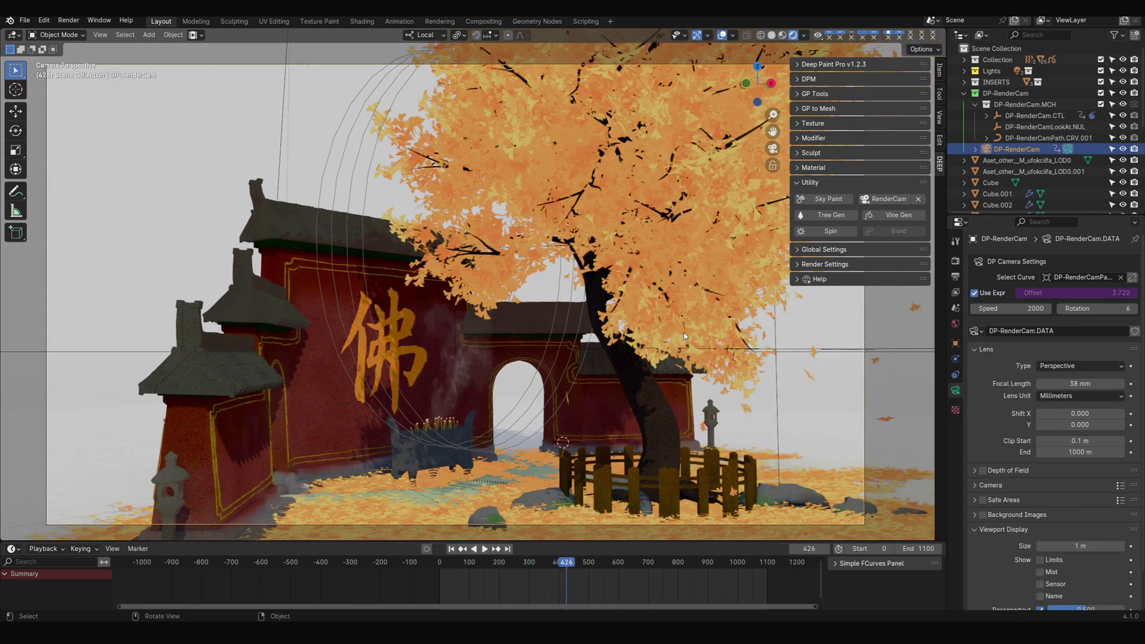
Lock the camera to the view, pull it back and tilt it so the whole temple and tree fit in frame
{"action": "left_click", "coordinate": [940, 117]}
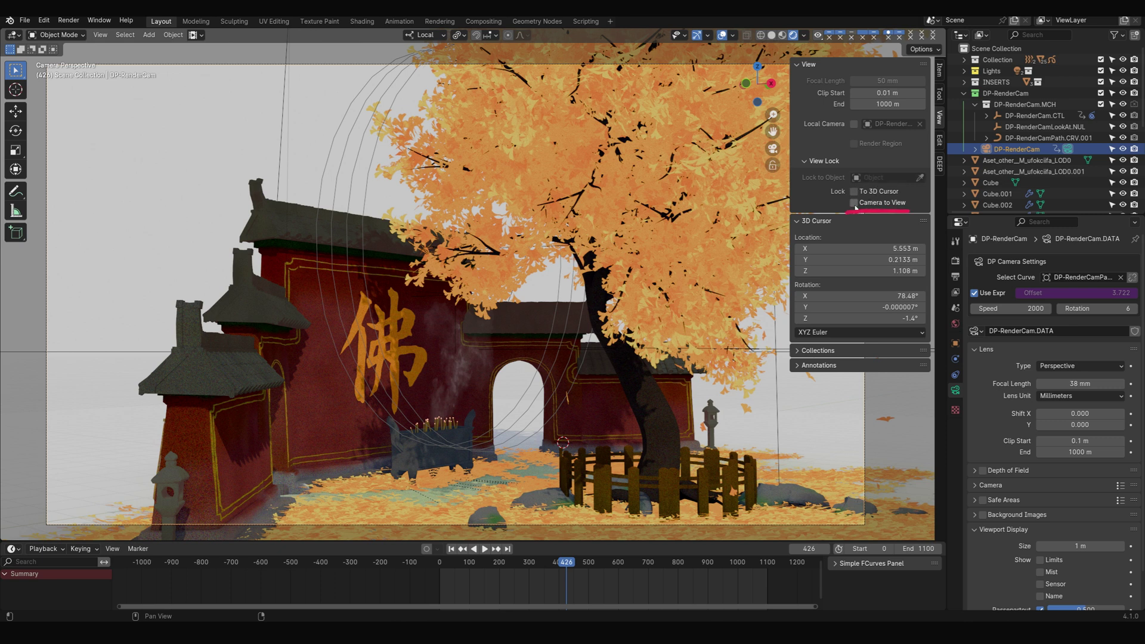
{"action": "scroll", "coordinate": [607, 292], "scroll_direction": "down", "scroll_amount": 2}
{"action": "scroll", "coordinate": [586, 296], "scroll_direction": "down", "scroll_amount": 2}
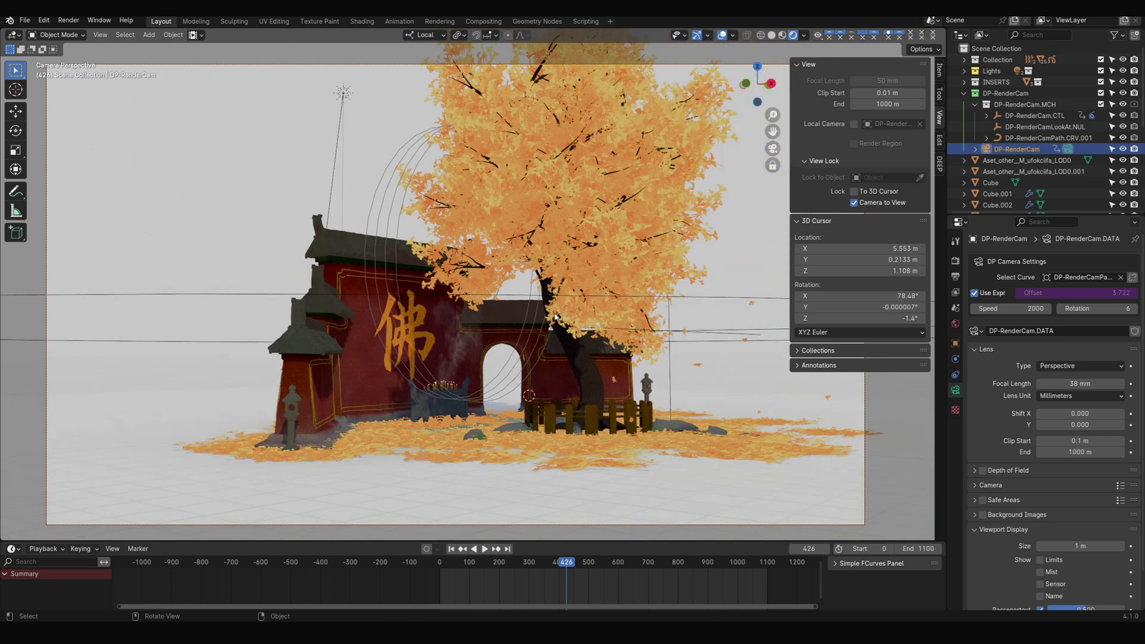
{"action": "middle_click_drag", "start_coordinate": [599, 286], "coordinate": [601, 314]}
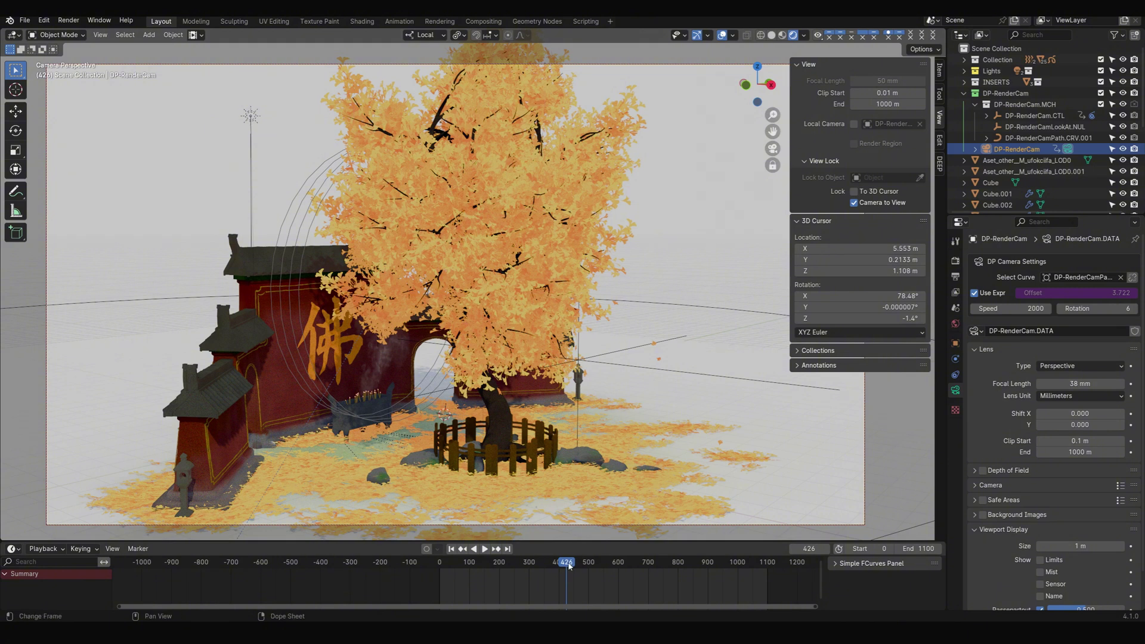
Rewind to frame 0, hide the viewport overlays and play the animation to review the reframed camera orbit
{"action": "left_click_drag", "start_coordinate": [569, 565], "coordinate": [439, 565]}
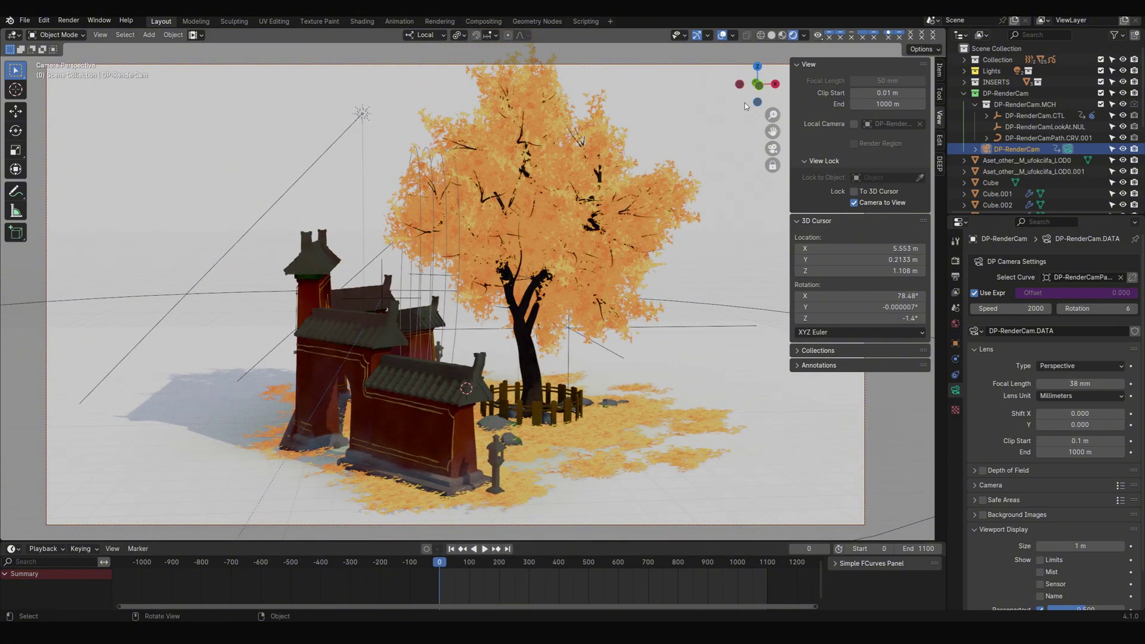
{"action": "key", "text": "shift+alt+z"}
{"action": "key", "text": "space"}
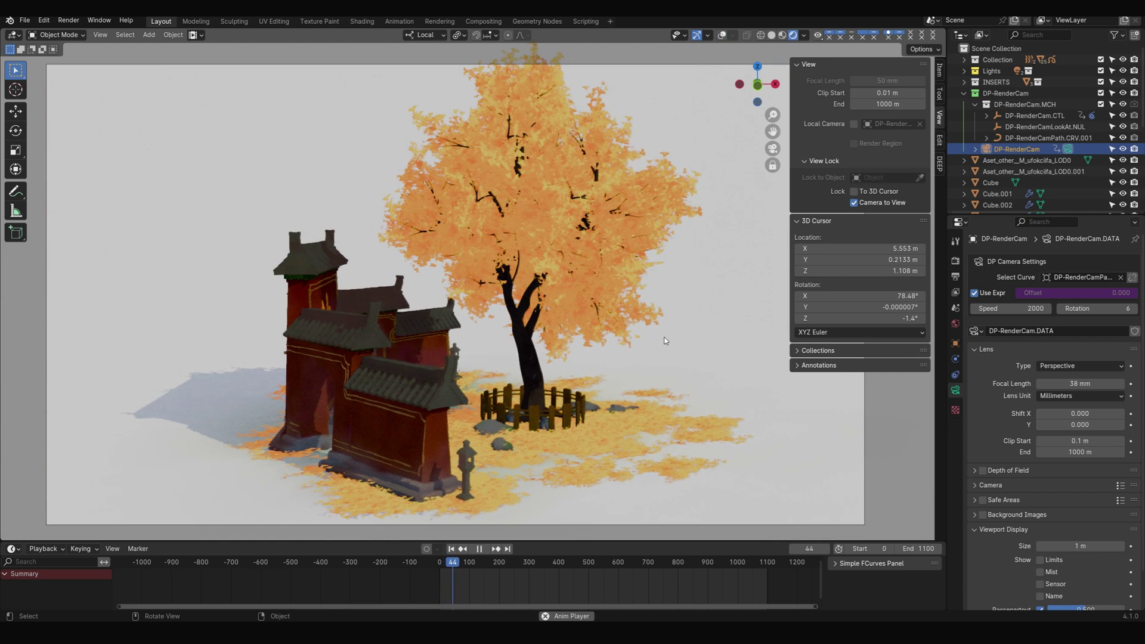